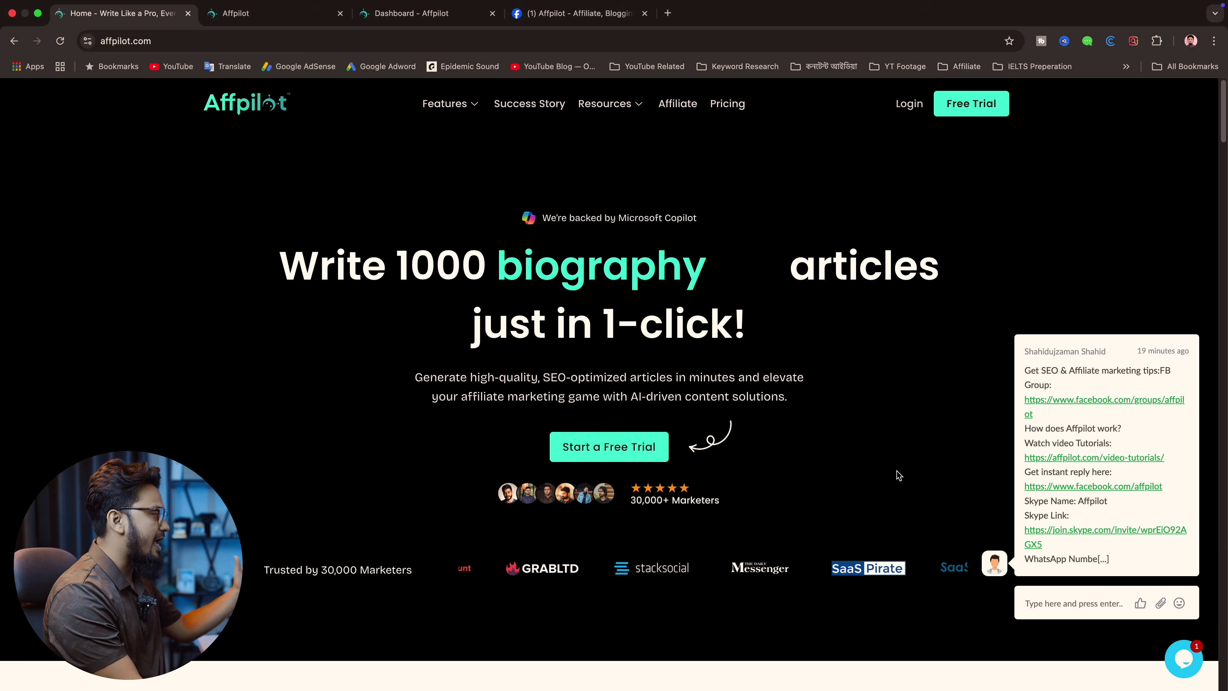
Step: Look through the Affpilot homepage from the headline through its features and content types to the introduction video
scroll(887, 477, "down", 2)
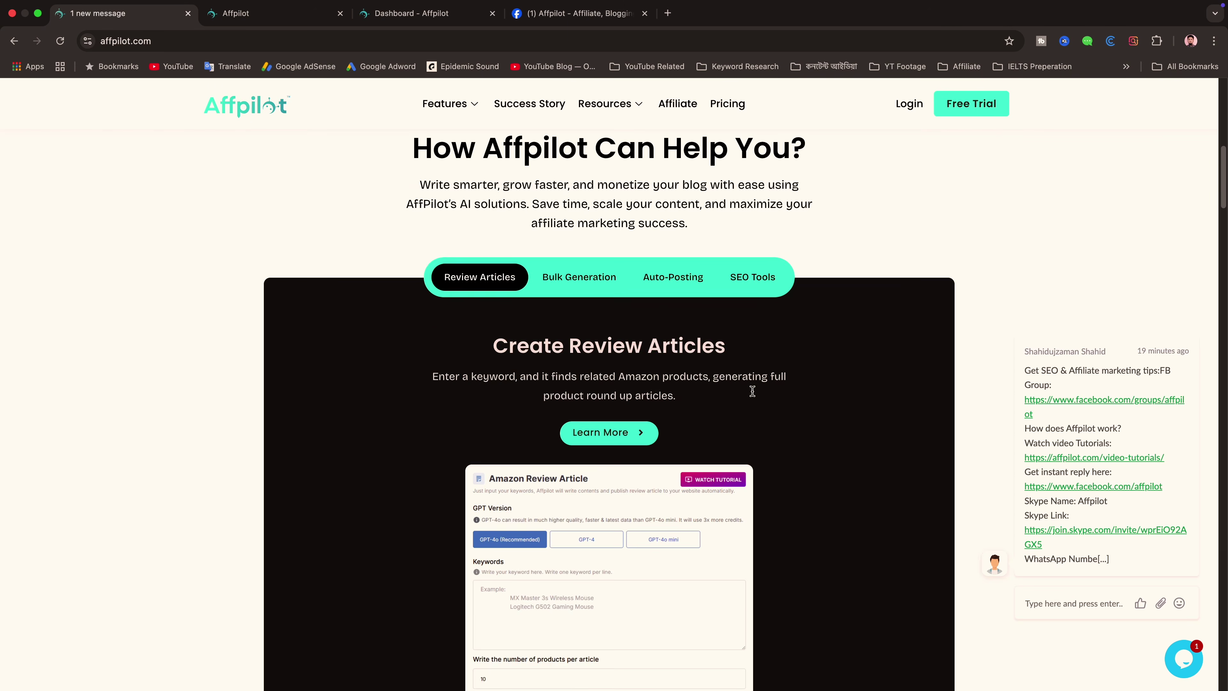
scroll(752, 392, "down", 8)
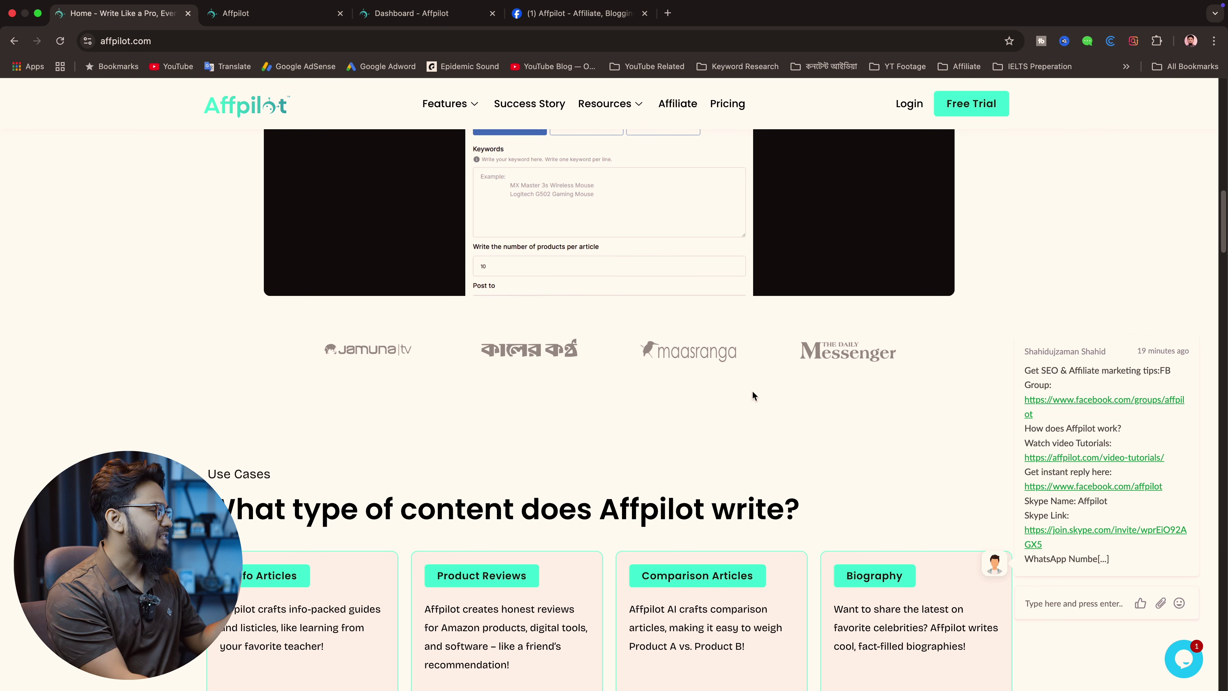
scroll(752, 395, "down", 15)
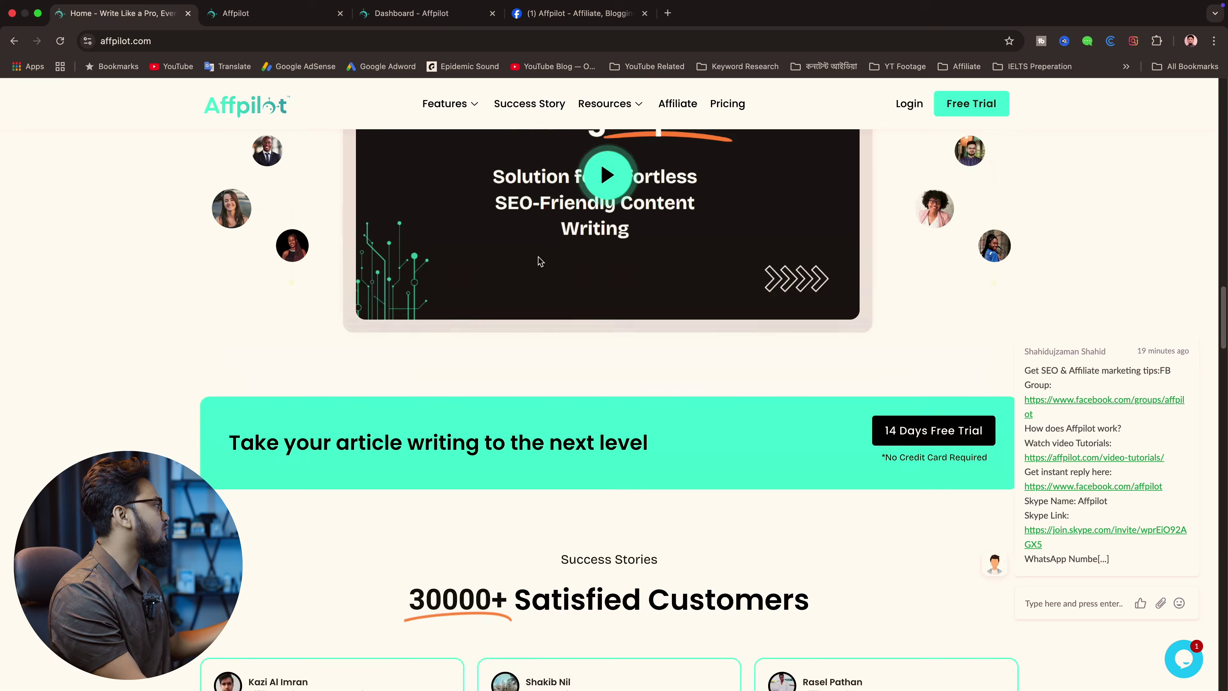
scroll(540, 261, "down", 3)
Step: View the already open Affpilot login page and dashboard tool list, and return to the beginning of the homepage
key("ctrl+Tab")
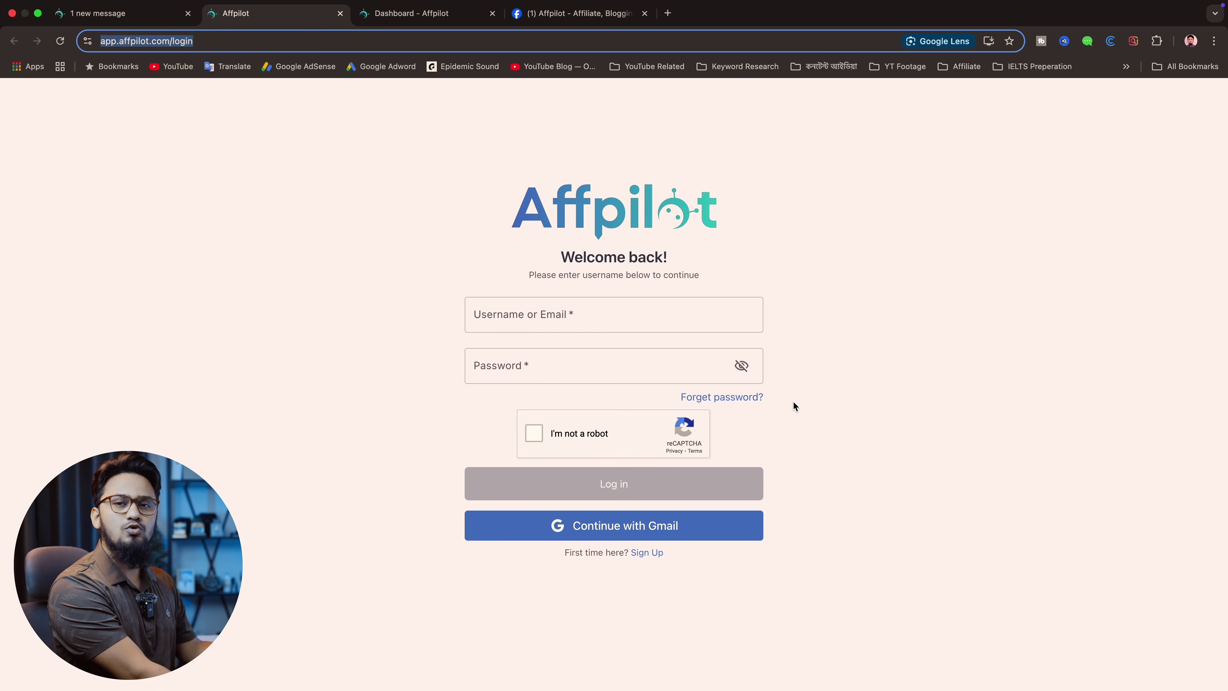
left_click(414, 11)
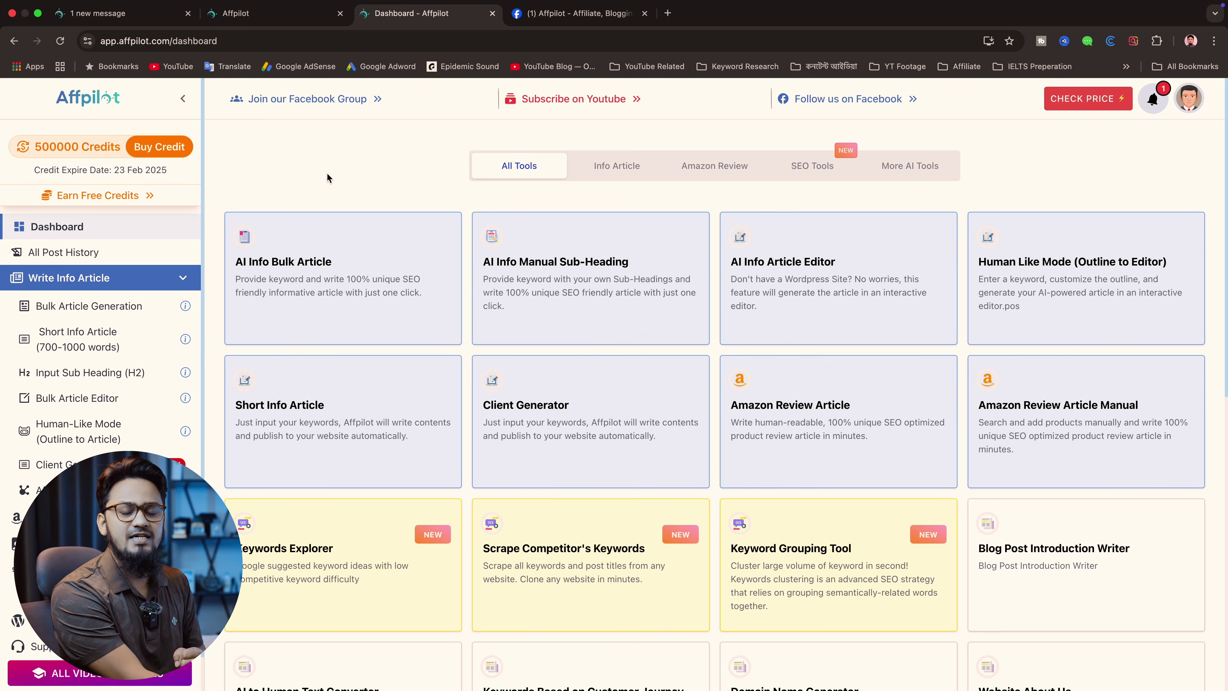
left_click(143, 16)
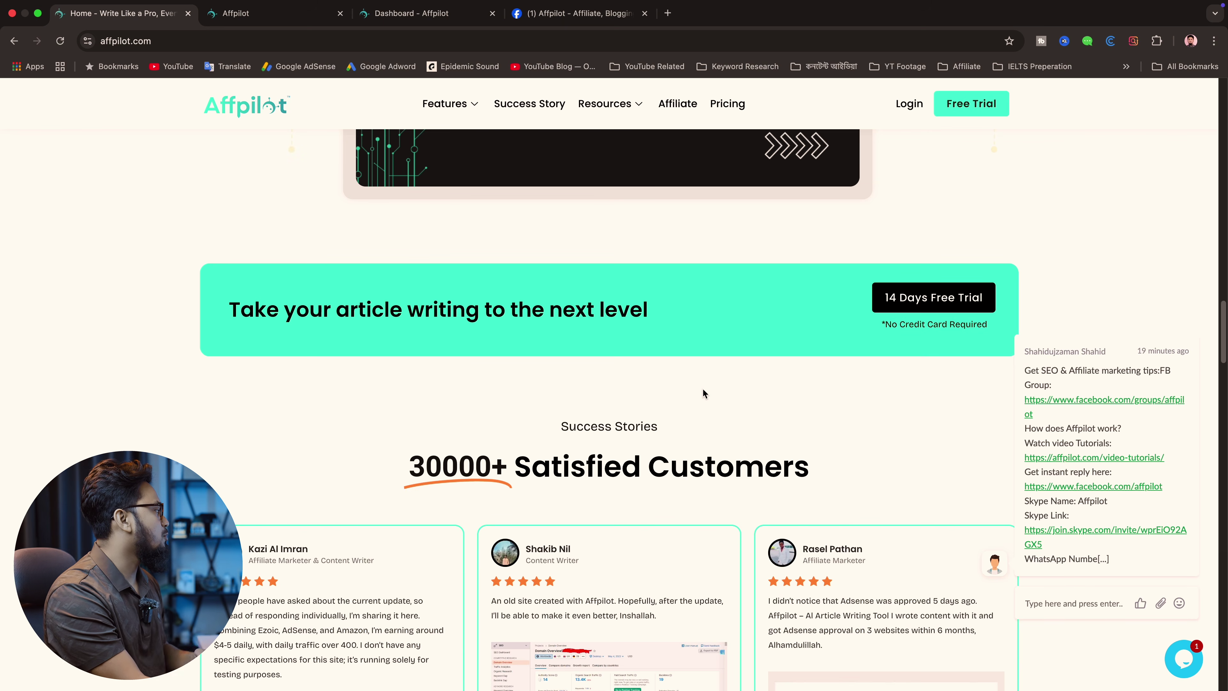
scroll(702, 393, "up", 20)
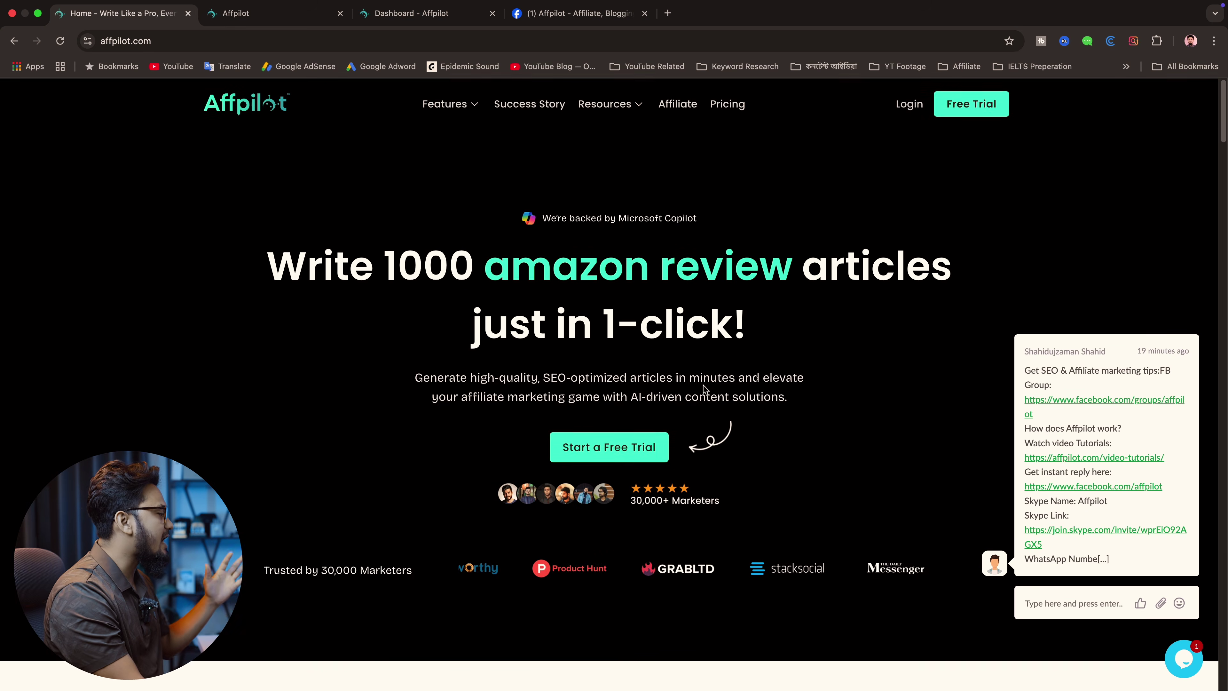
Step: Examine the homepage's Create Review Articles section and the content types Affpilot writes, up to How Affpilot Works
scroll(703, 387, "down", 10)
scroll(705, 386, "down", 4)
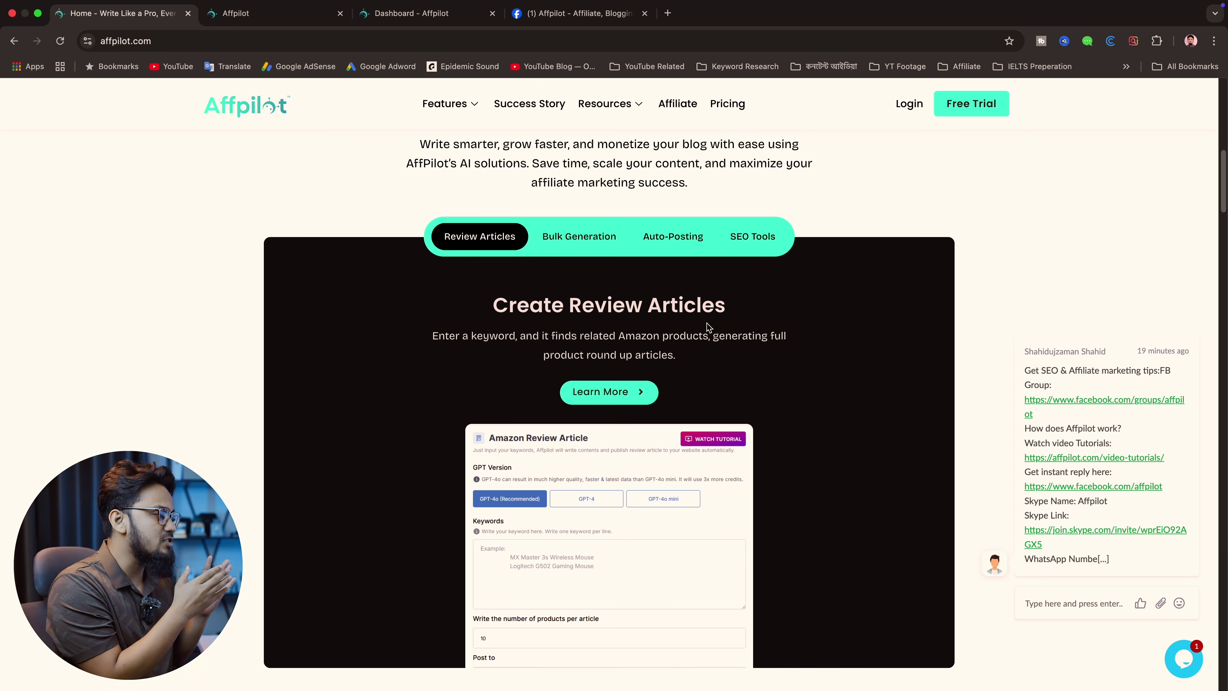
scroll(707, 324, "down", 10)
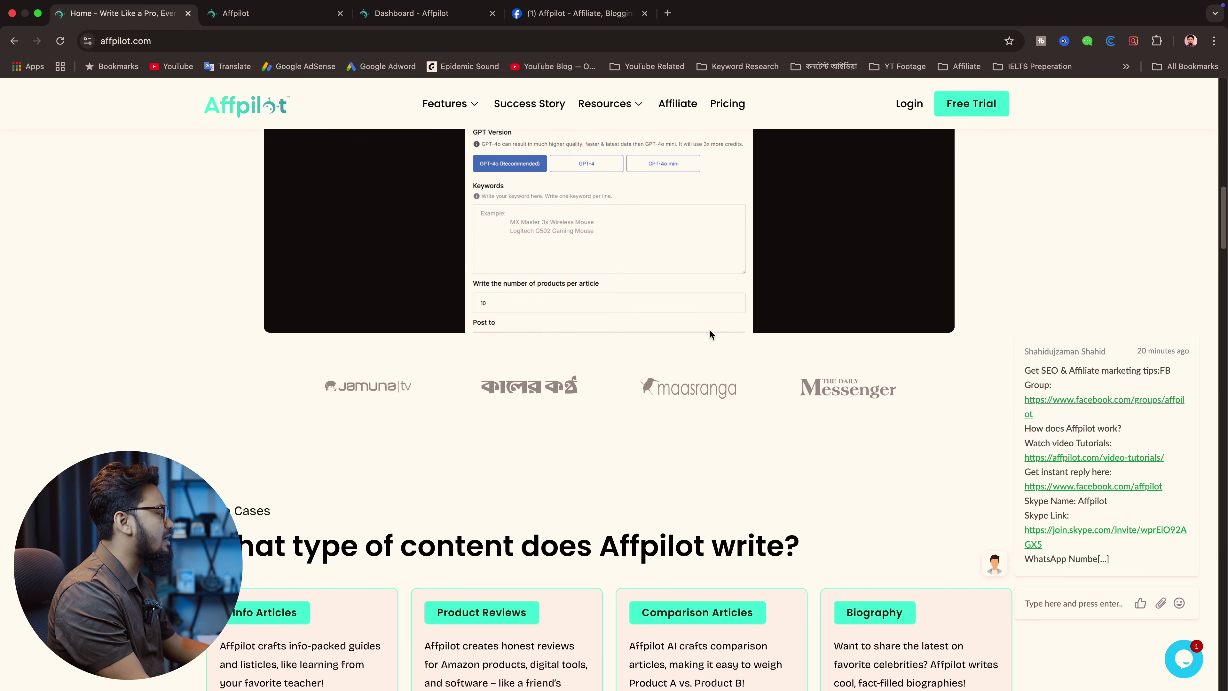
scroll(718, 362, "down", 2)
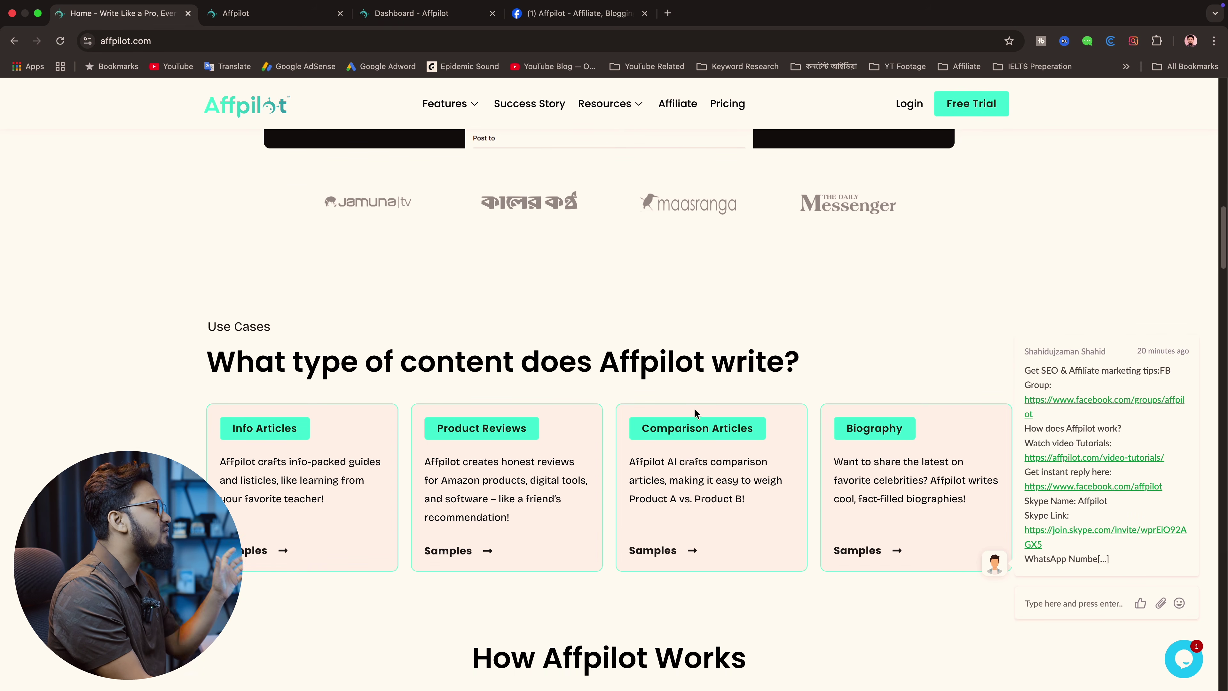
scroll(696, 413, "down", 4)
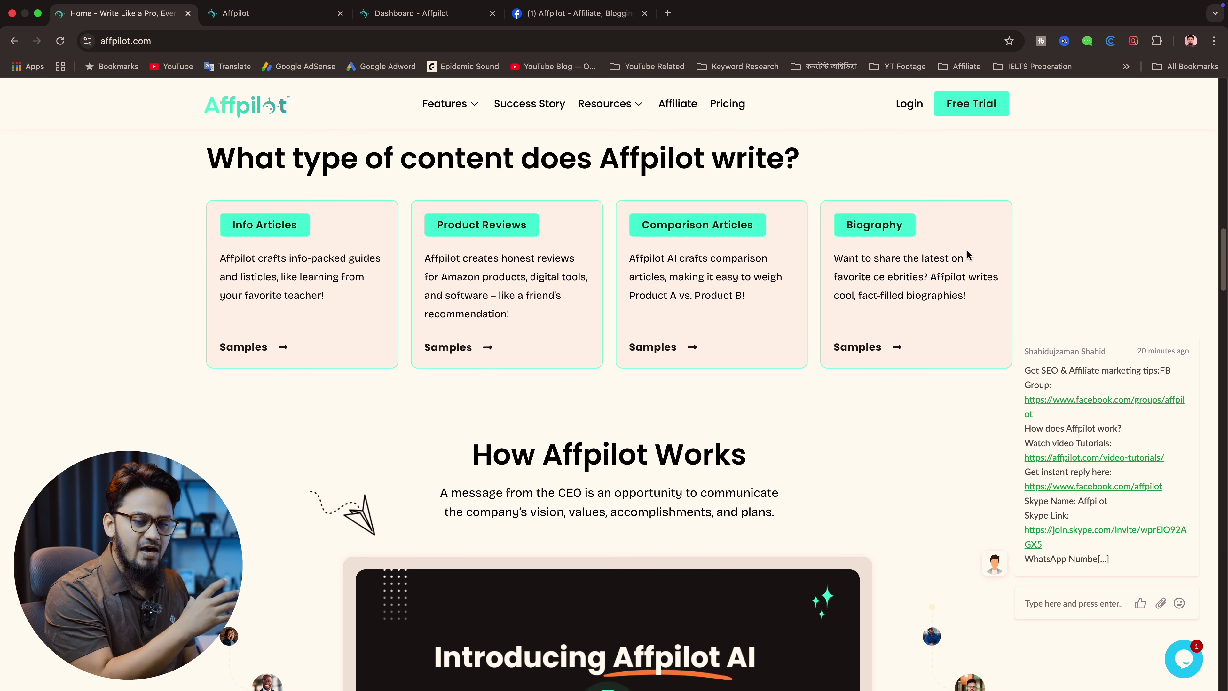
scroll(925, 338, "down", 4)
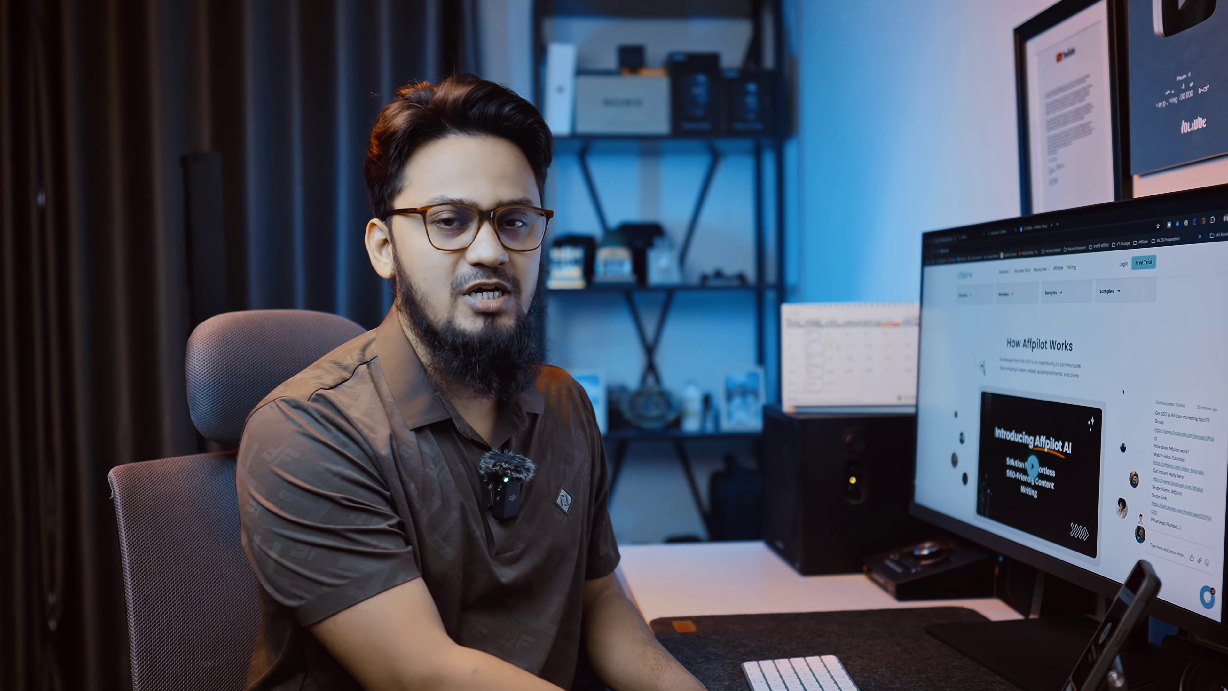
Step: Examine the customer success stories and the integrations section on the Affpilot homepage
scroll(1122, 392, "down", 10)
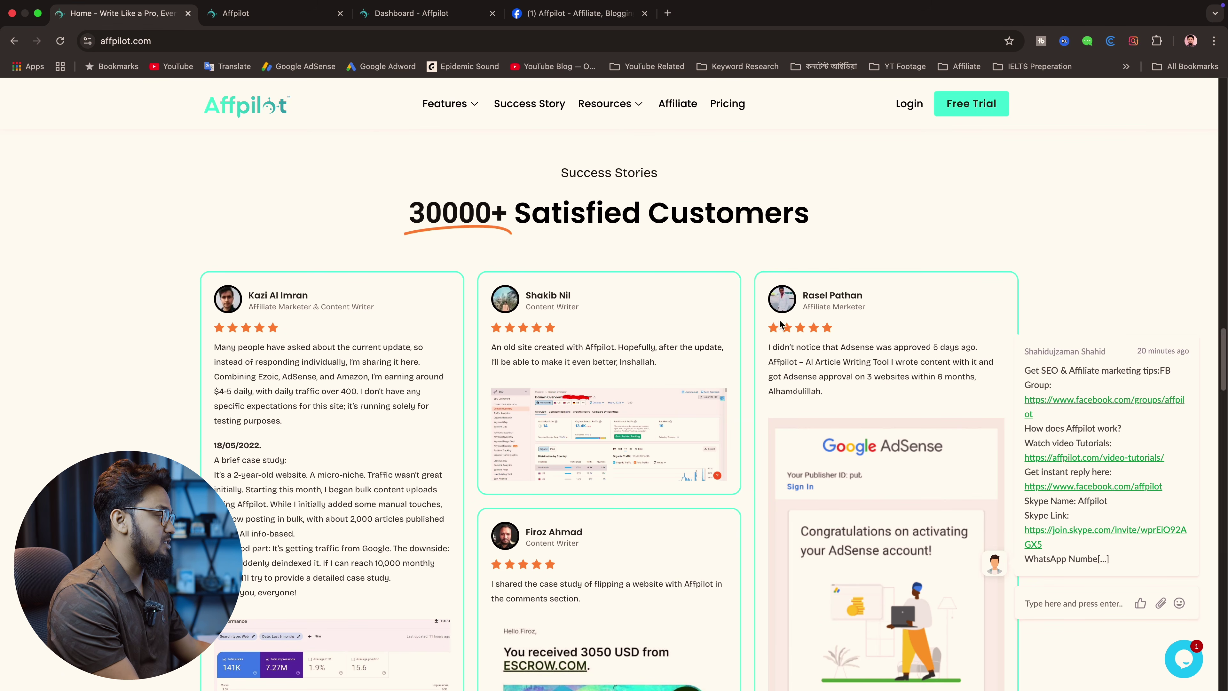
scroll(320, 397, "down", 5)
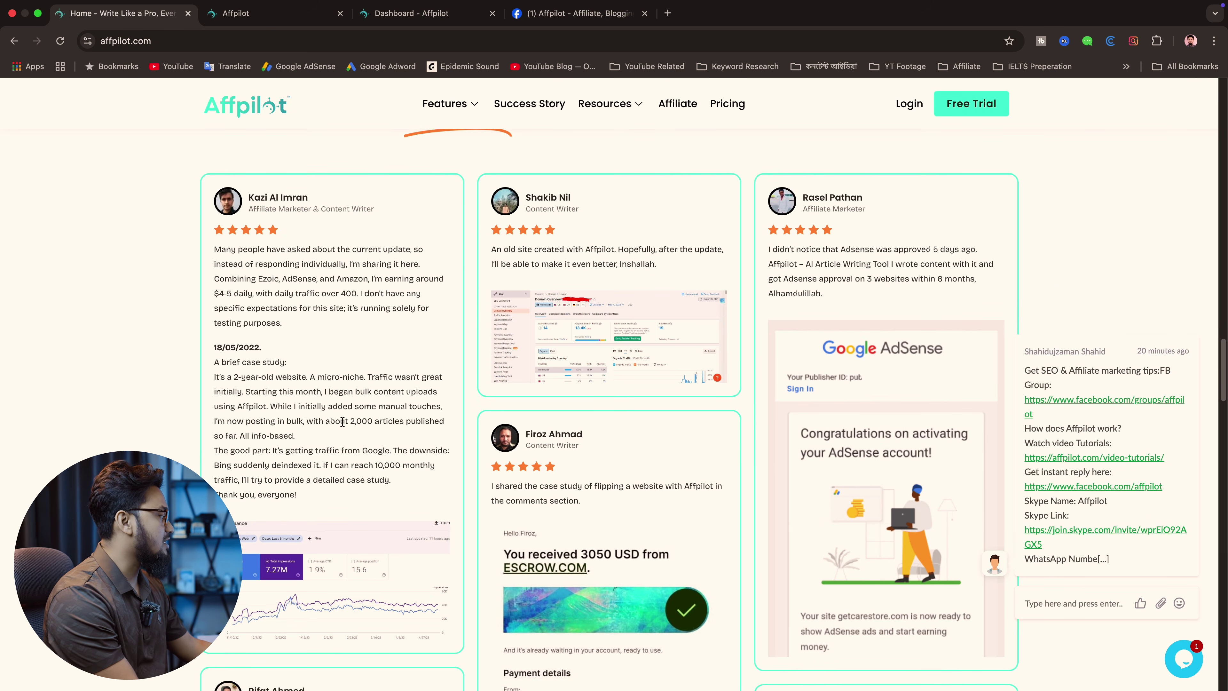
scroll(626, 458, "down", 15)
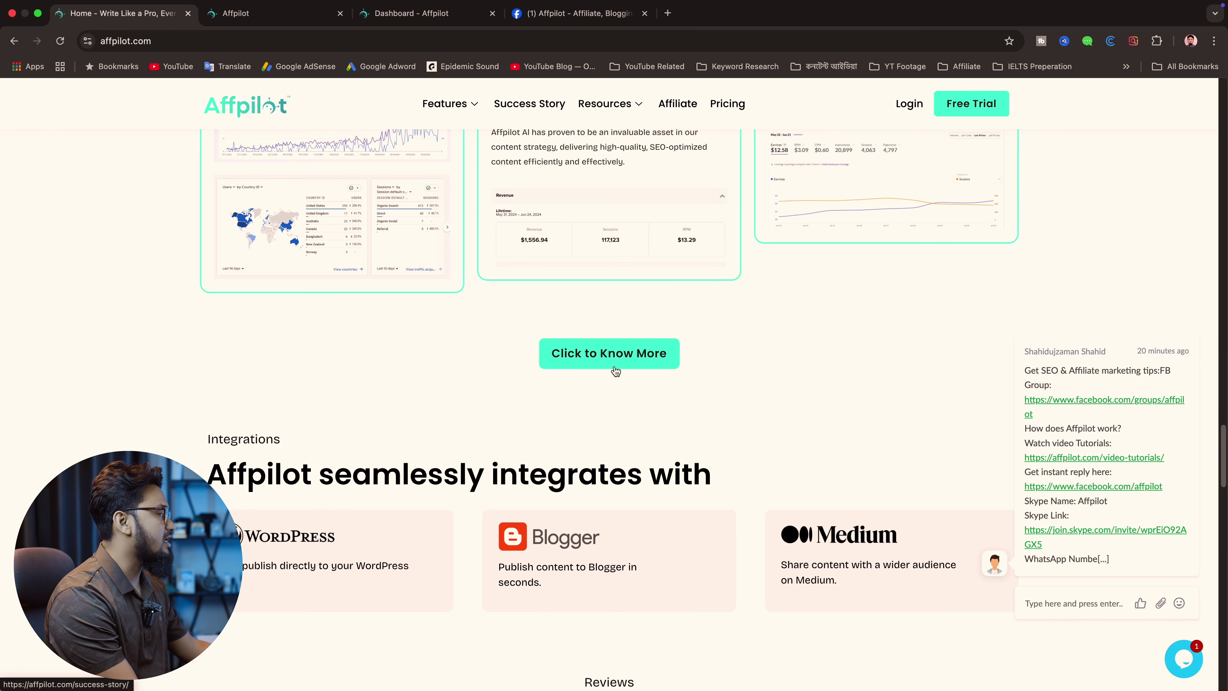
scroll(616, 369, "down", 5)
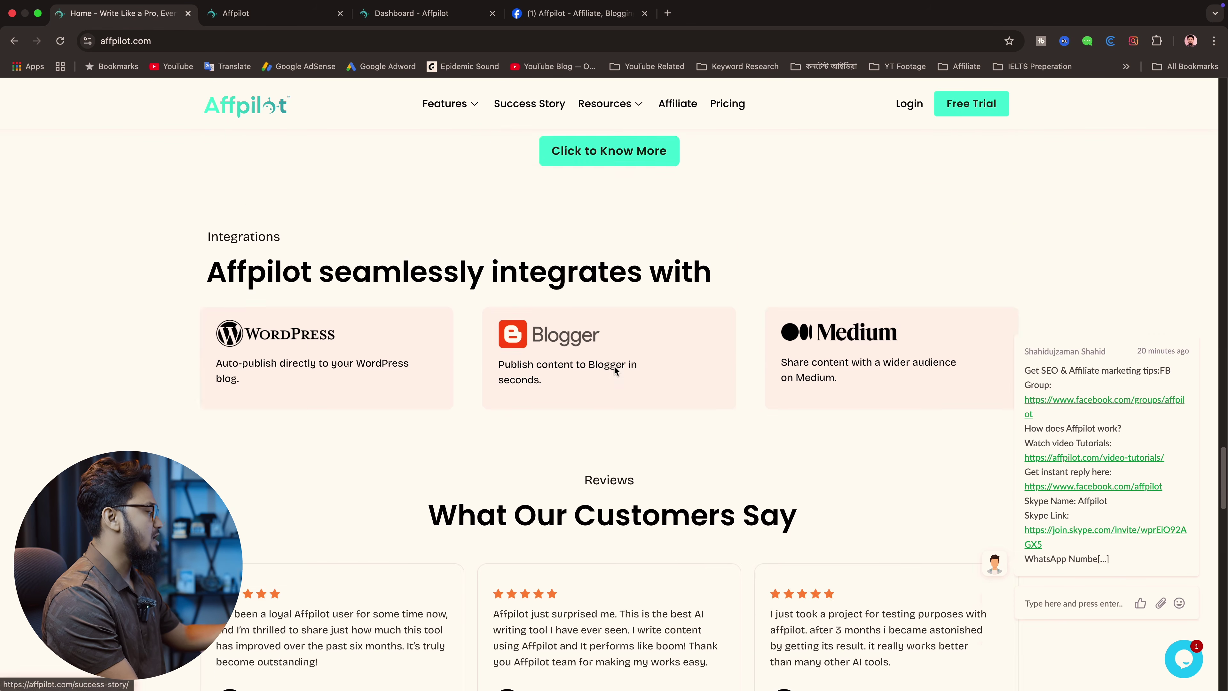
scroll(614, 366, "up", 10)
scroll(614, 366, "up", 6)
scroll(646, 433, "down", 2)
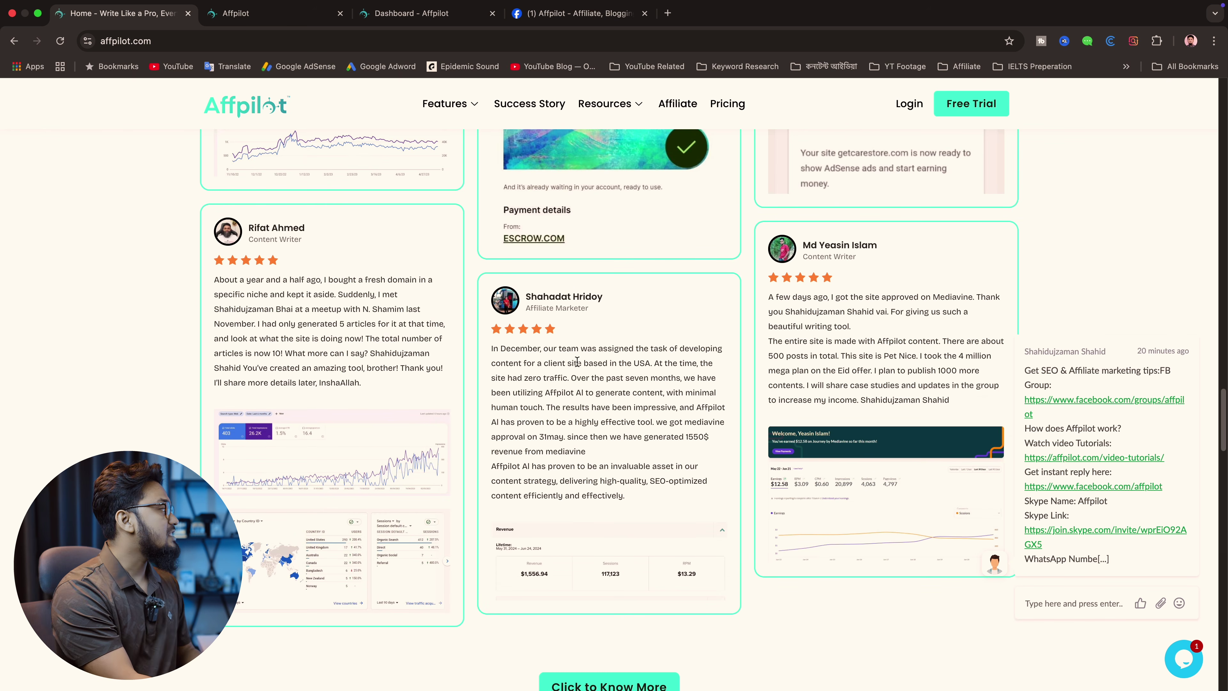
Step: Switch to the Affpilot Facebook group and look through the discussion posts
left_click(564, 9)
scroll(653, 459, "down", 5)
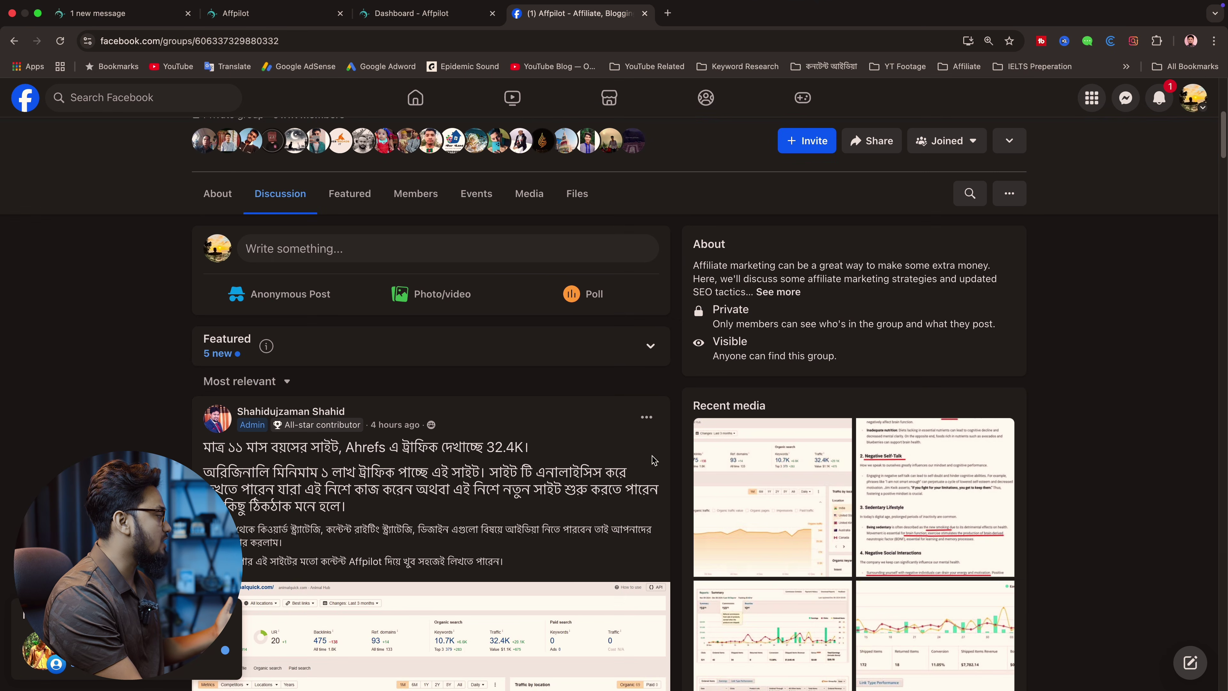
scroll(628, 469, "down", 2)
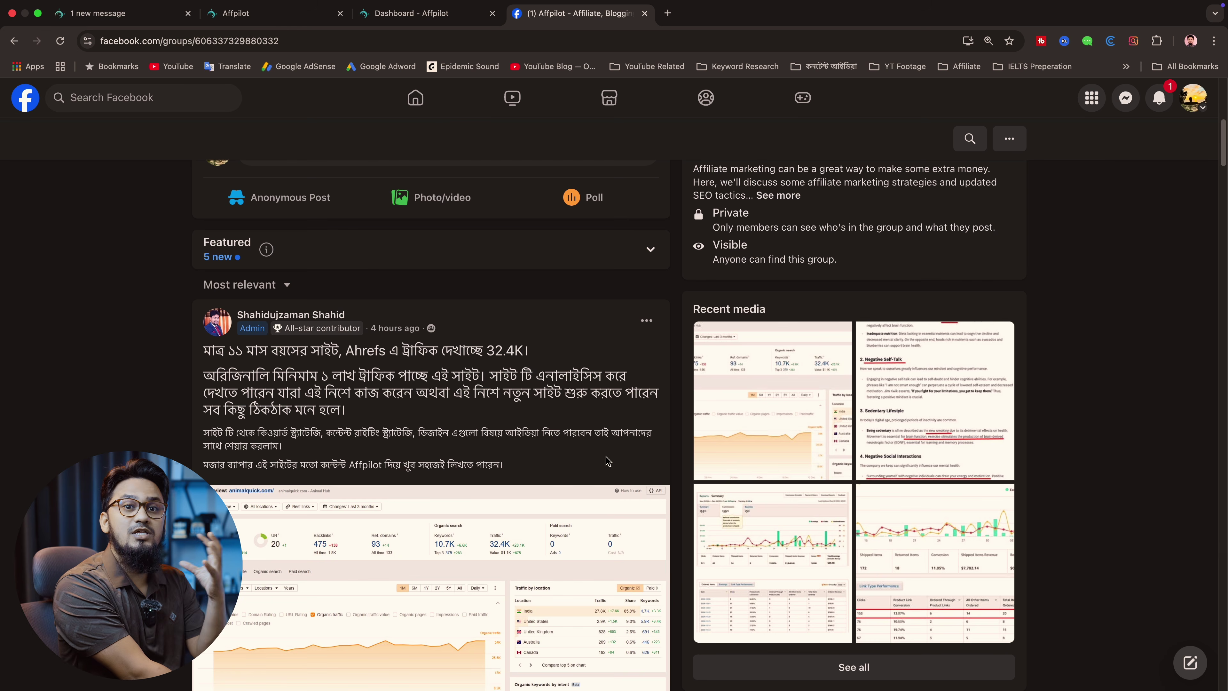
scroll(545, 481, "down", 10)
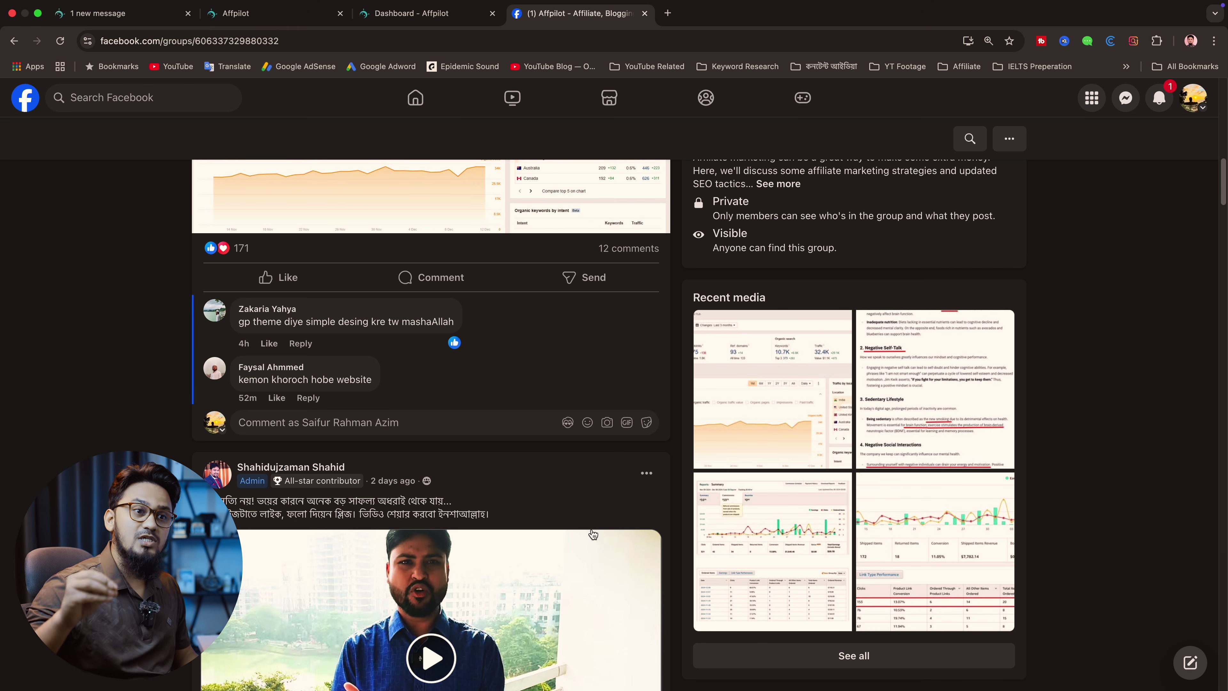
Step: Return to the Affpilot homepage and examine the integrations, customer reviews and footer before going back to its beginning
left_click(140, 13)
scroll(570, 527, "down", 9)
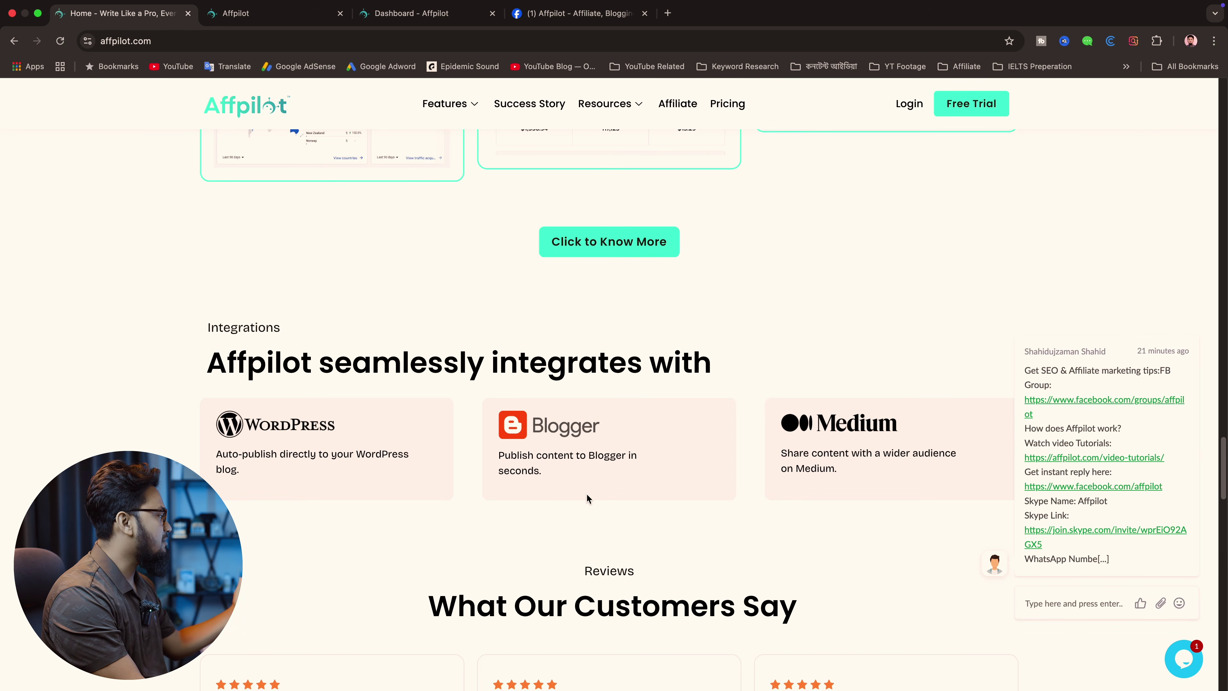
scroll(586, 493, "down", 10)
scroll(586, 493, "up", 2)
scroll(586, 493, "up", 1)
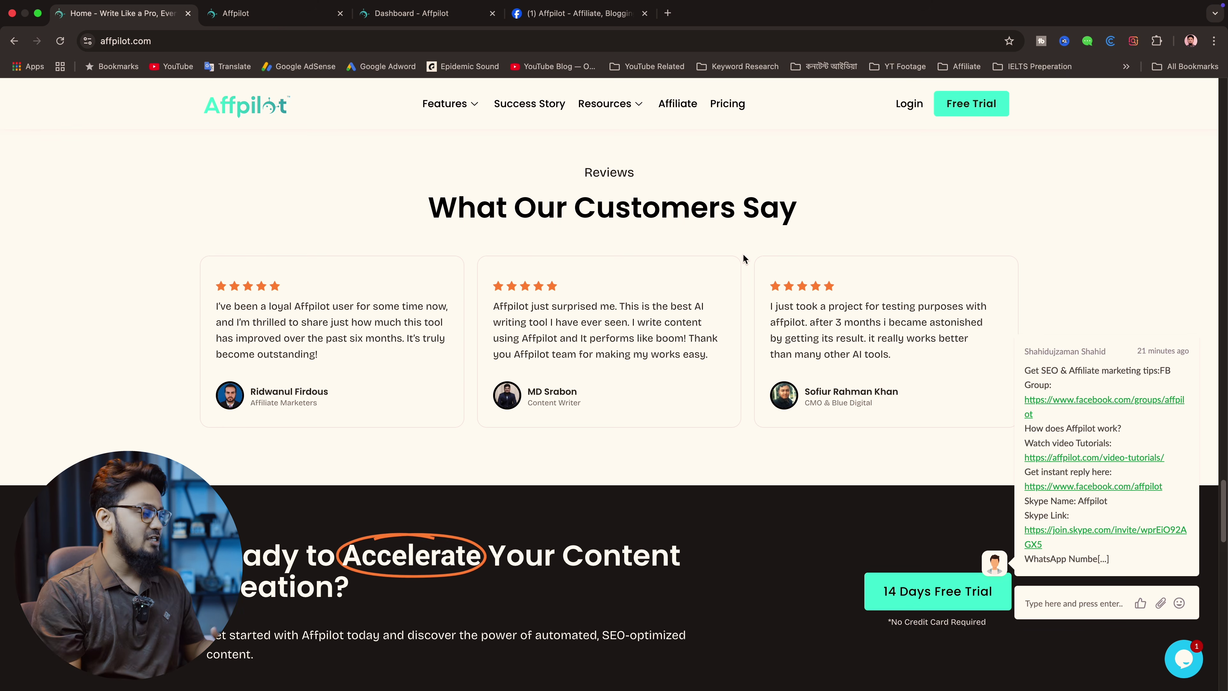
scroll(743, 255, "down", 10)
scroll(803, 327, "down", 15)
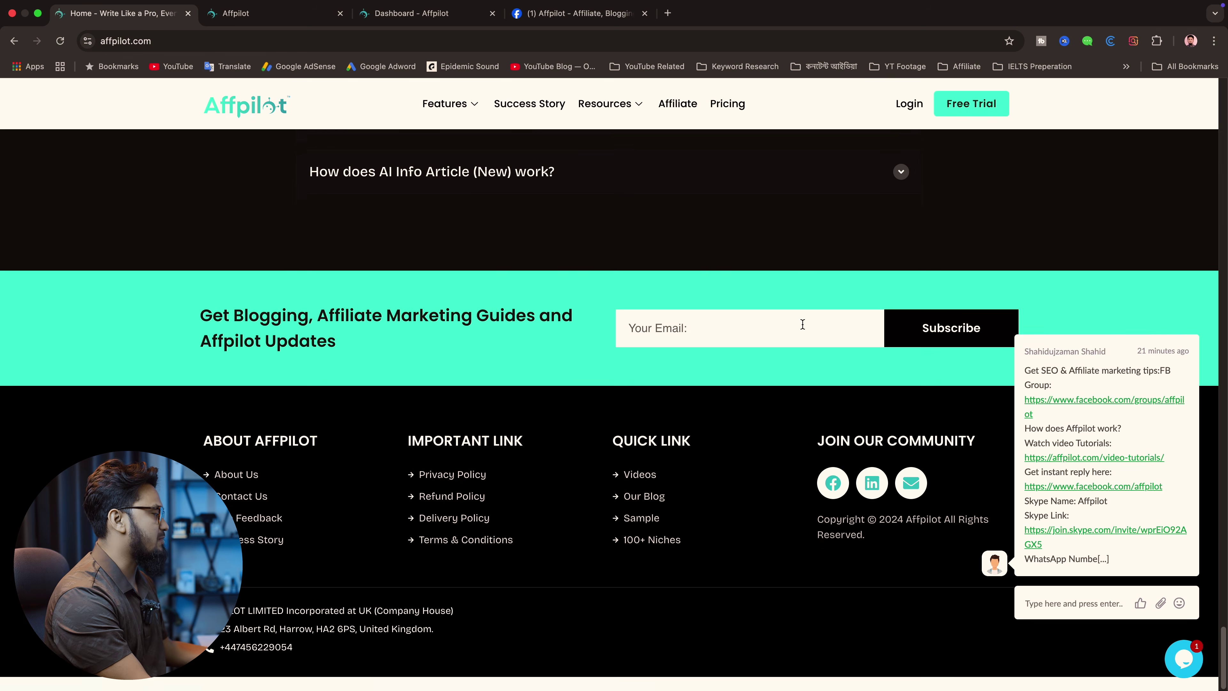
scroll(804, 287, "up", 20)
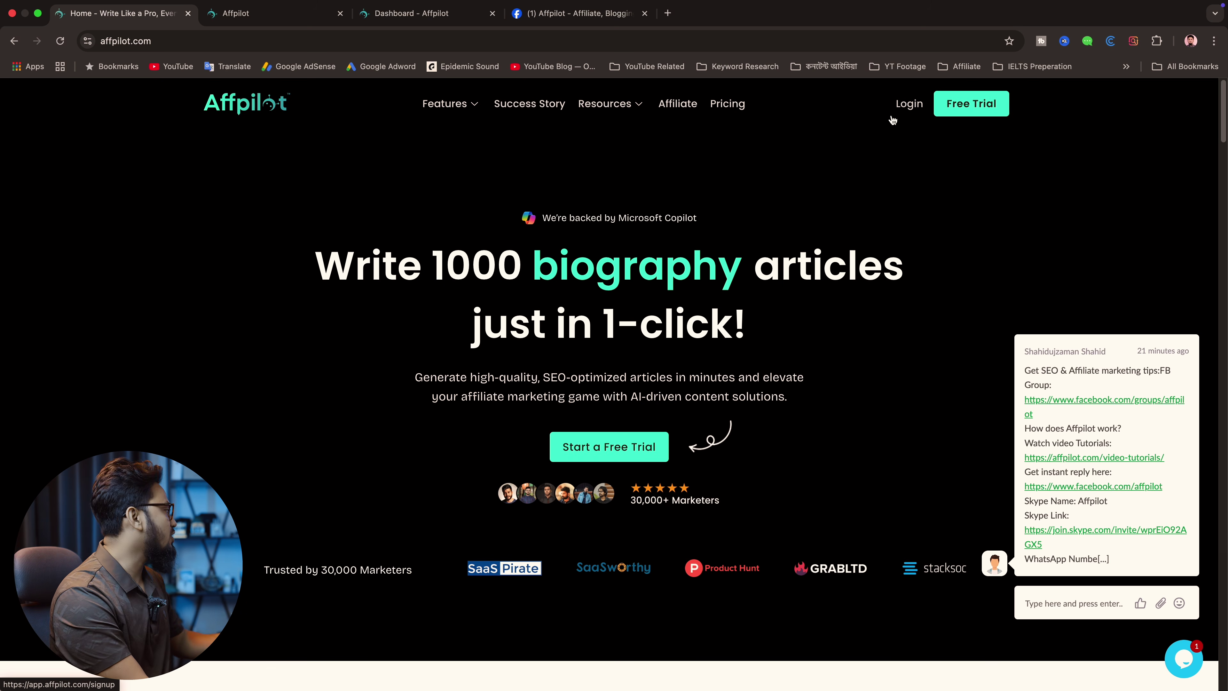
Step: Check the Affpilot login page against the homepage's Login and Free Trial options, ending on the login page
left_click(275, 15)
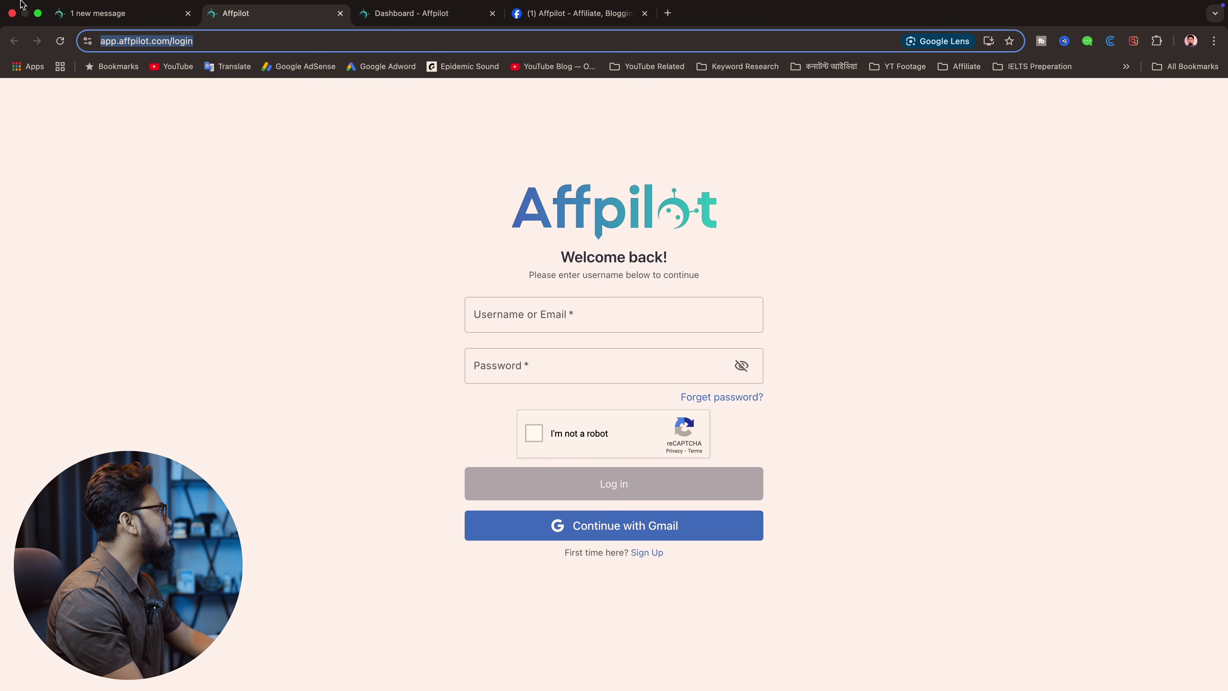
left_click(111, 13)
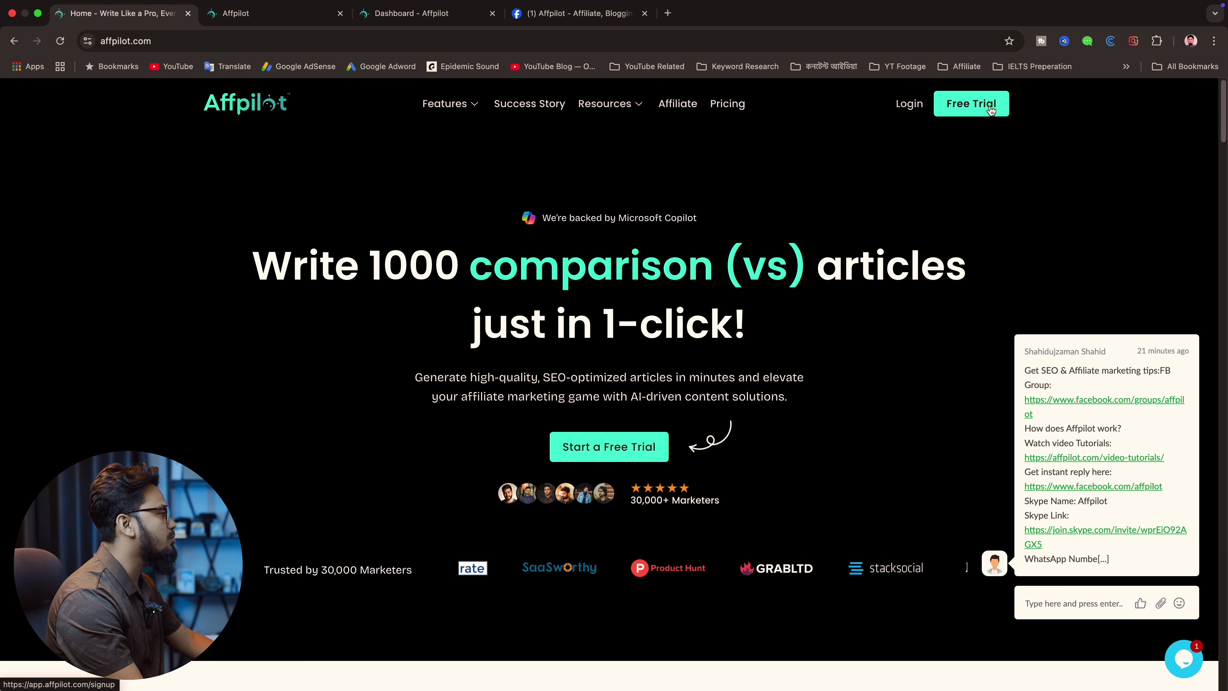
left_click(312, 21)
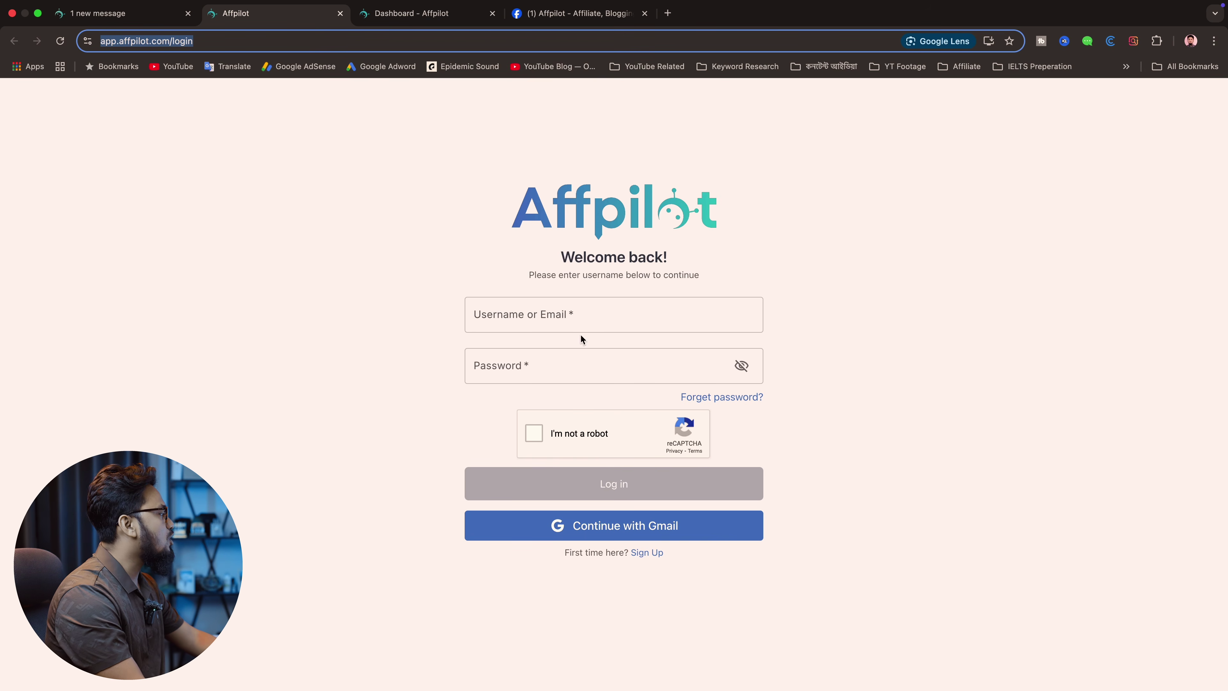
left_click(878, 466)
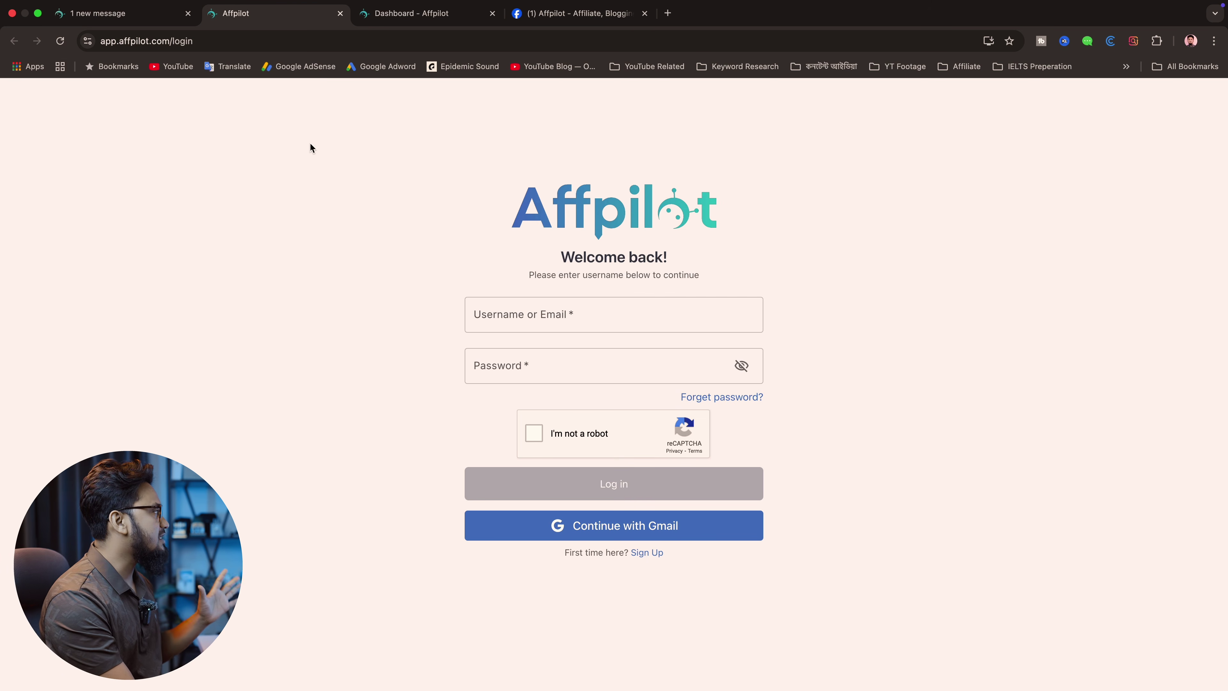
Step: Revisit the Affpilot homepage, view the How Affpilot Works video section and return to the main headline
left_click(121, 13)
scroll(906, 468, "down", 10)
scroll(903, 468, "down", 15)
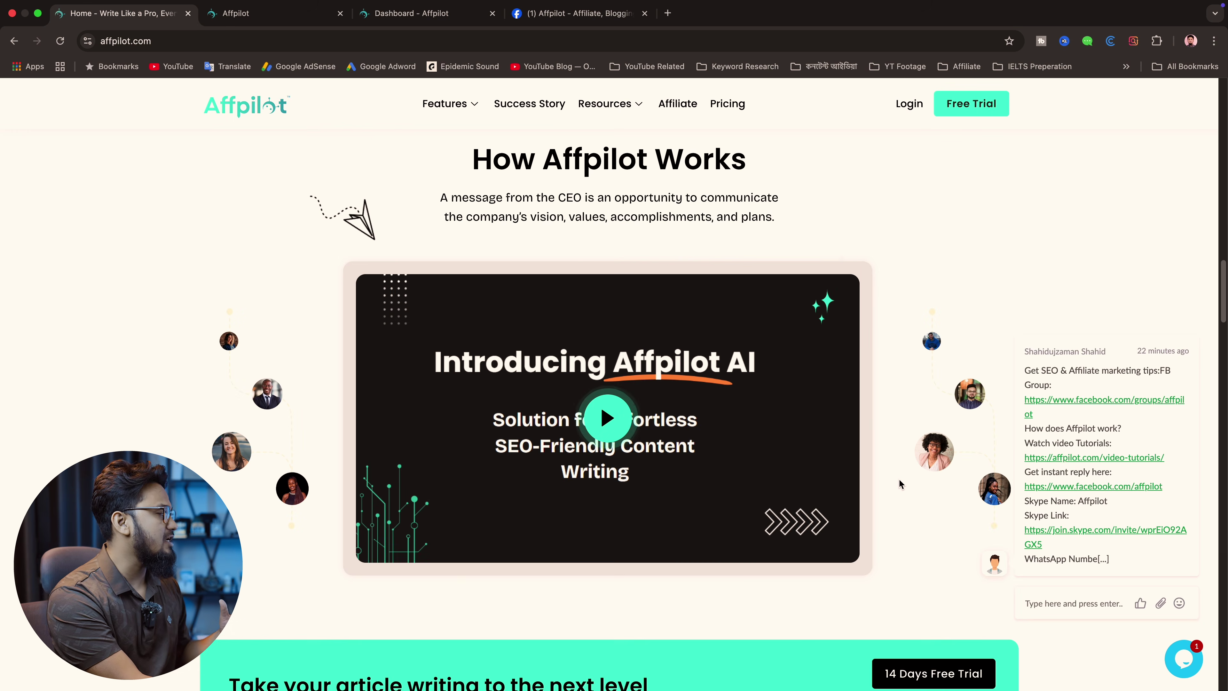
scroll(859, 502, "up", 20)
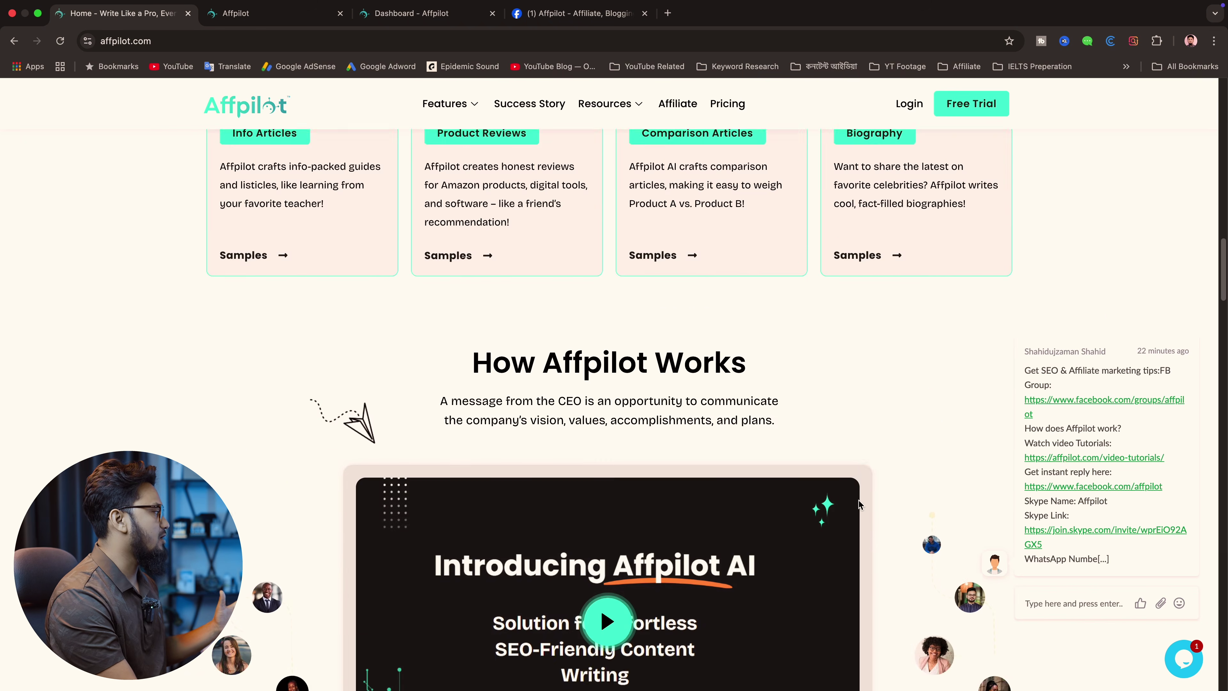
scroll(857, 502, "up", 3)
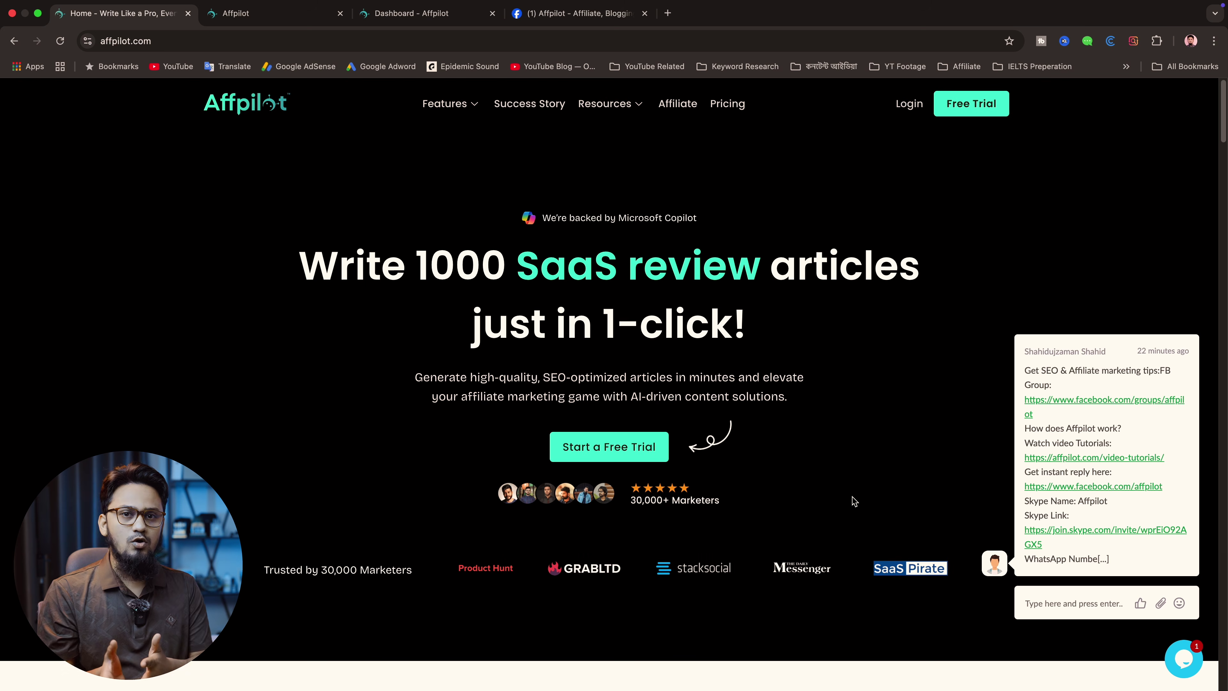
Step: Review the homepage from its content types to the success stories again, and switch back to the Affpilot login page
scroll(852, 498, "down", 10)
scroll(847, 494, "down", 10)
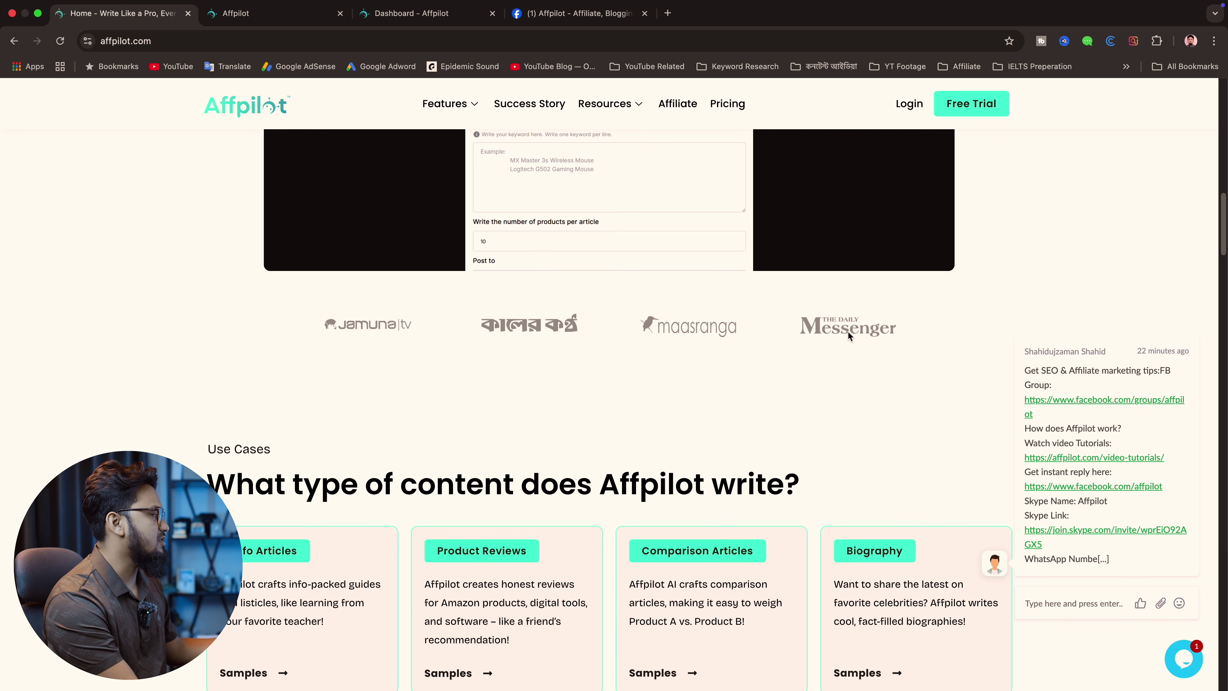
scroll(865, 387, "down", 10)
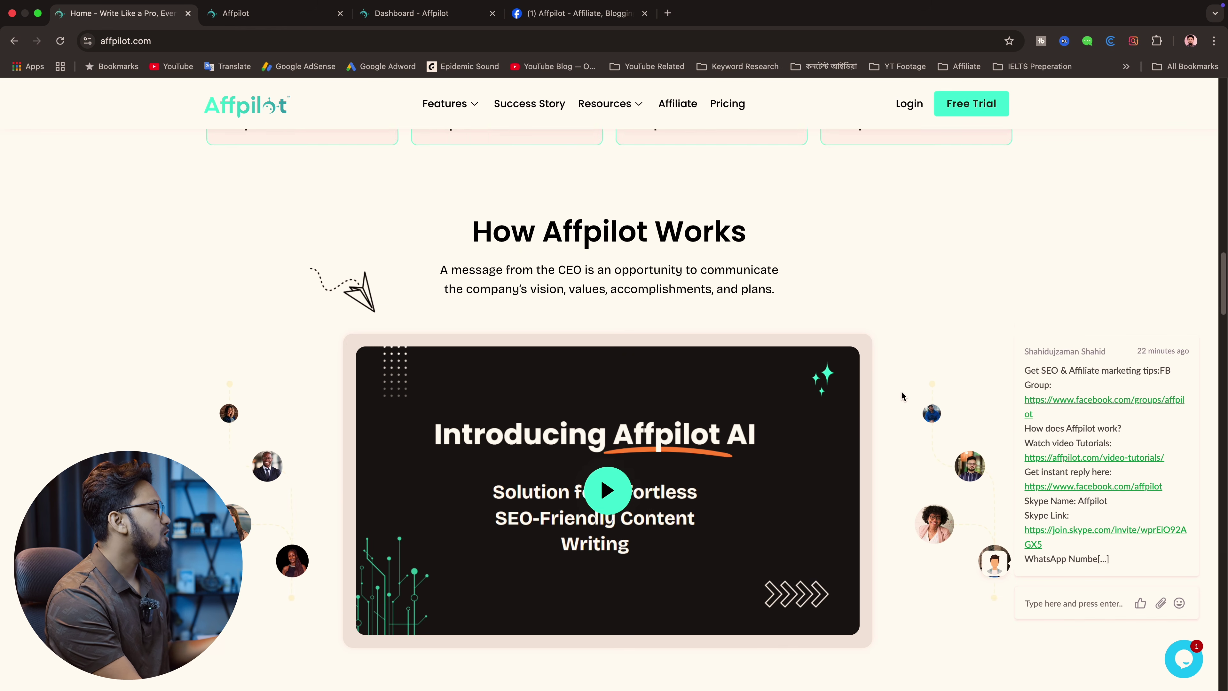
scroll(974, 481, "down", 8)
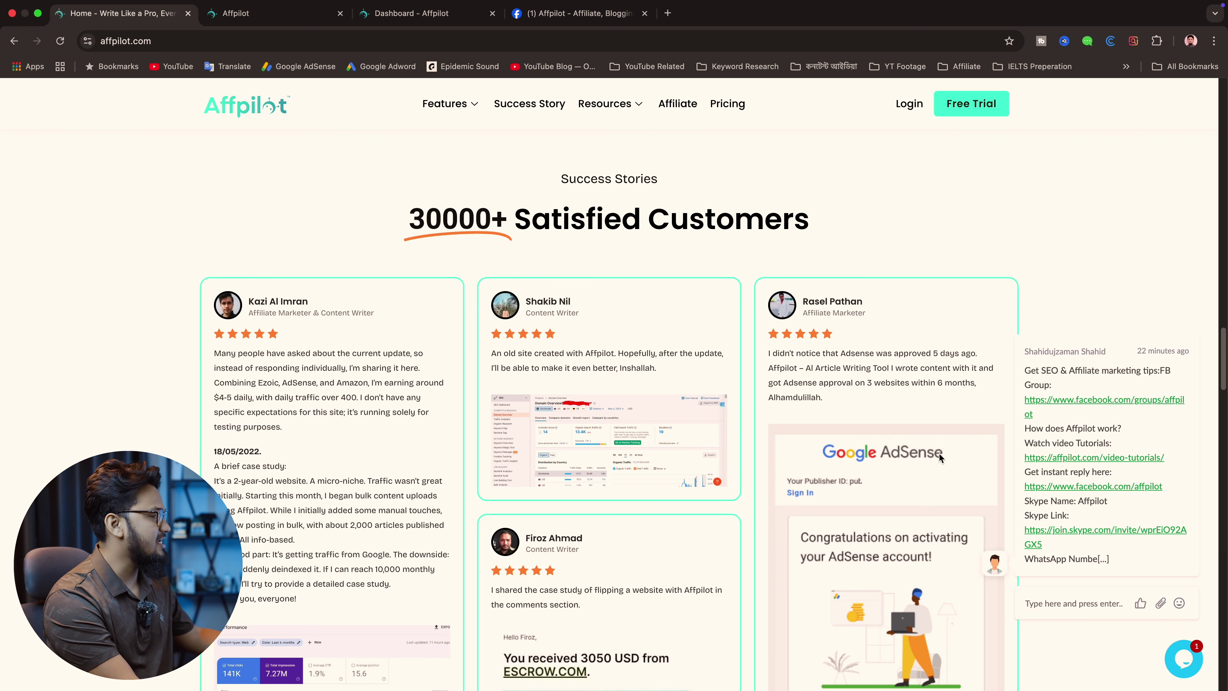
scroll(938, 452, "up", 15)
left_click(269, 10)
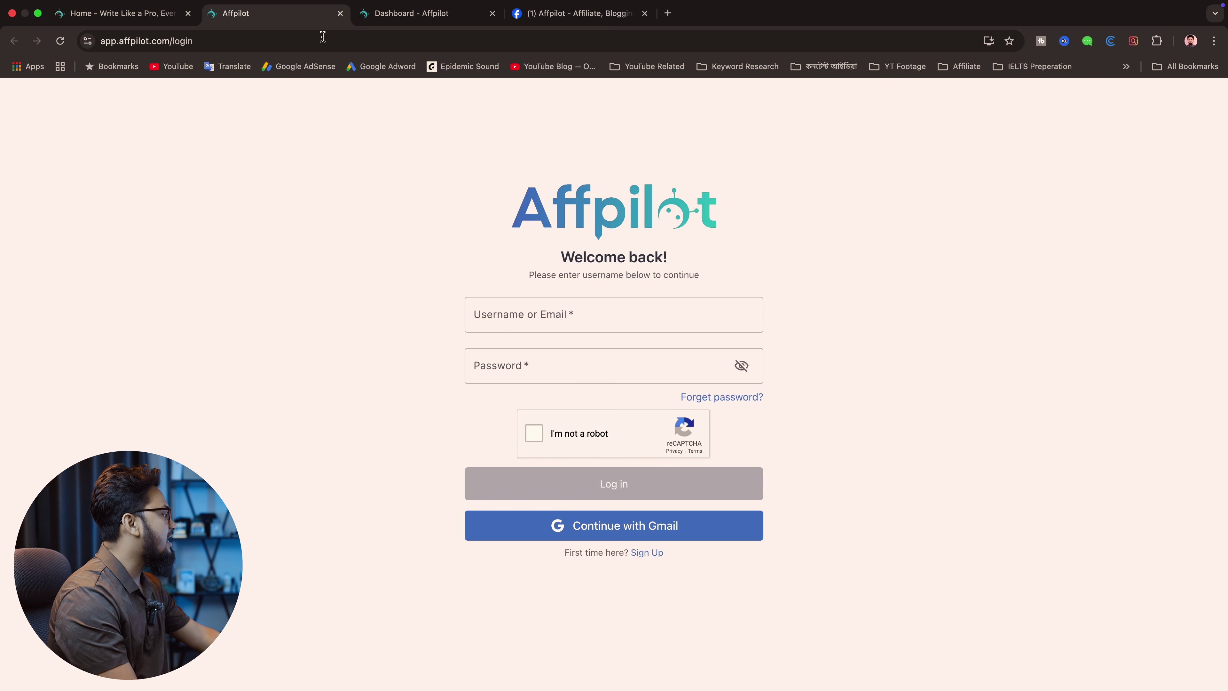
Step: Open the account sign-up form and go through its name, user name, email, phone and password fields without filling them in
left_click(647, 553)
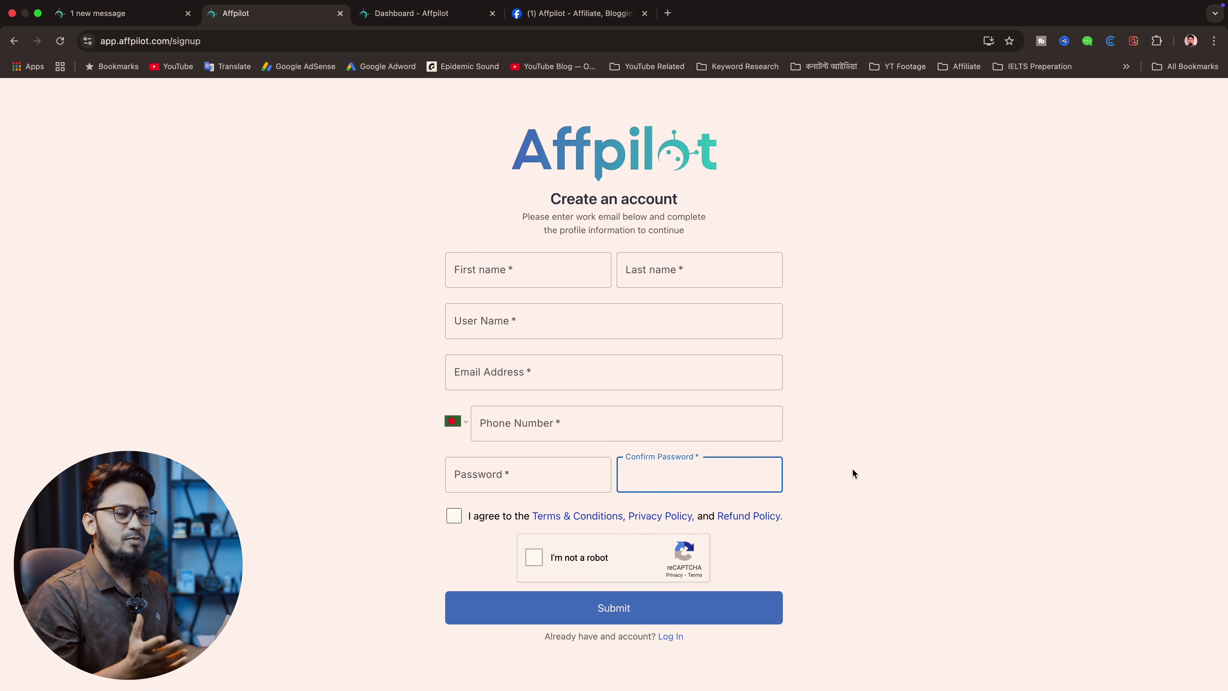
left_click(468, 268)
left_click(643, 270)
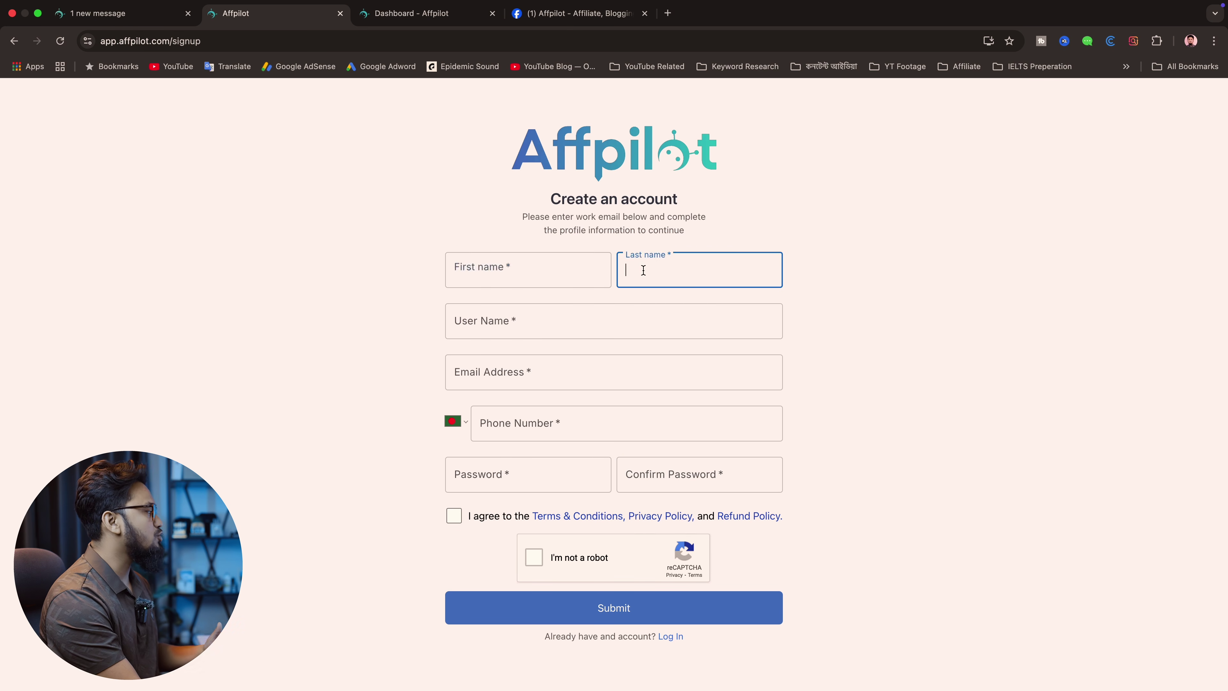
left_click(545, 330)
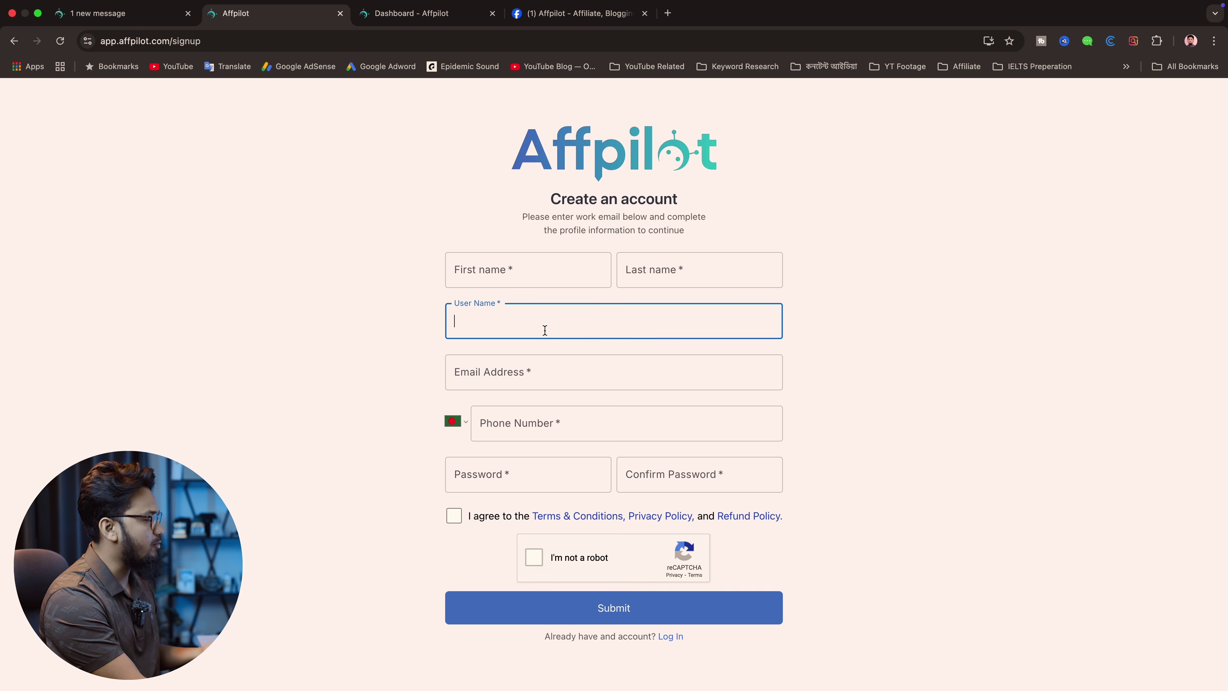
left_click(528, 384)
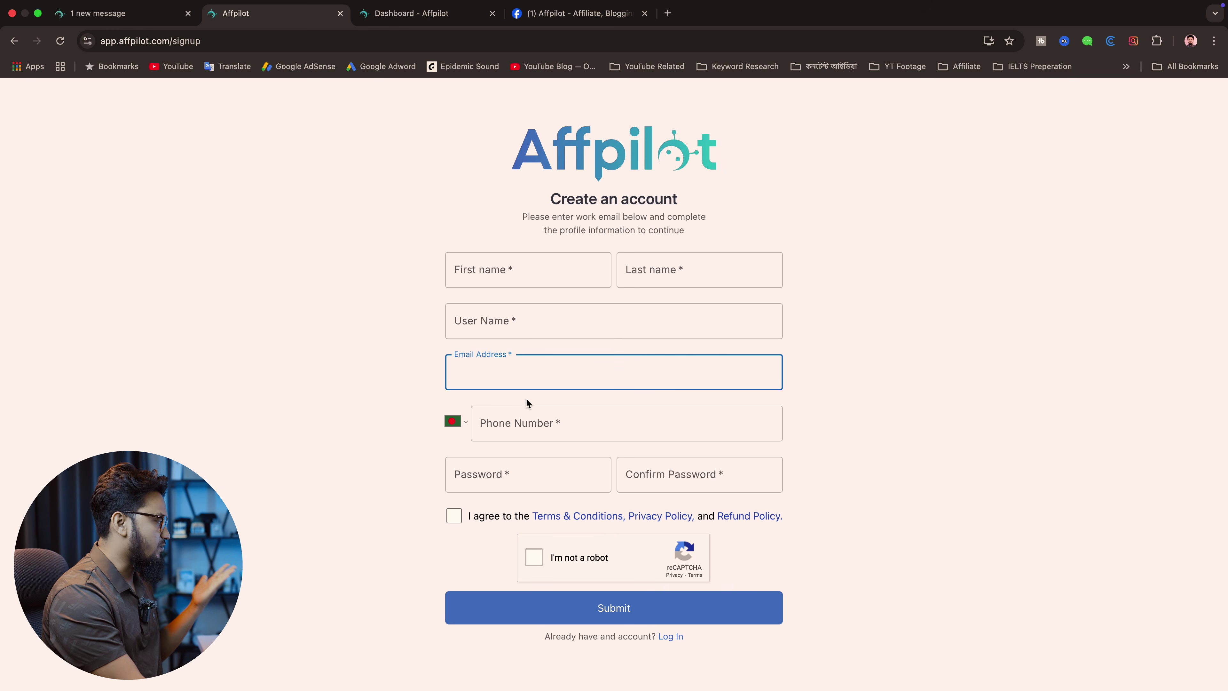
left_click(529, 419)
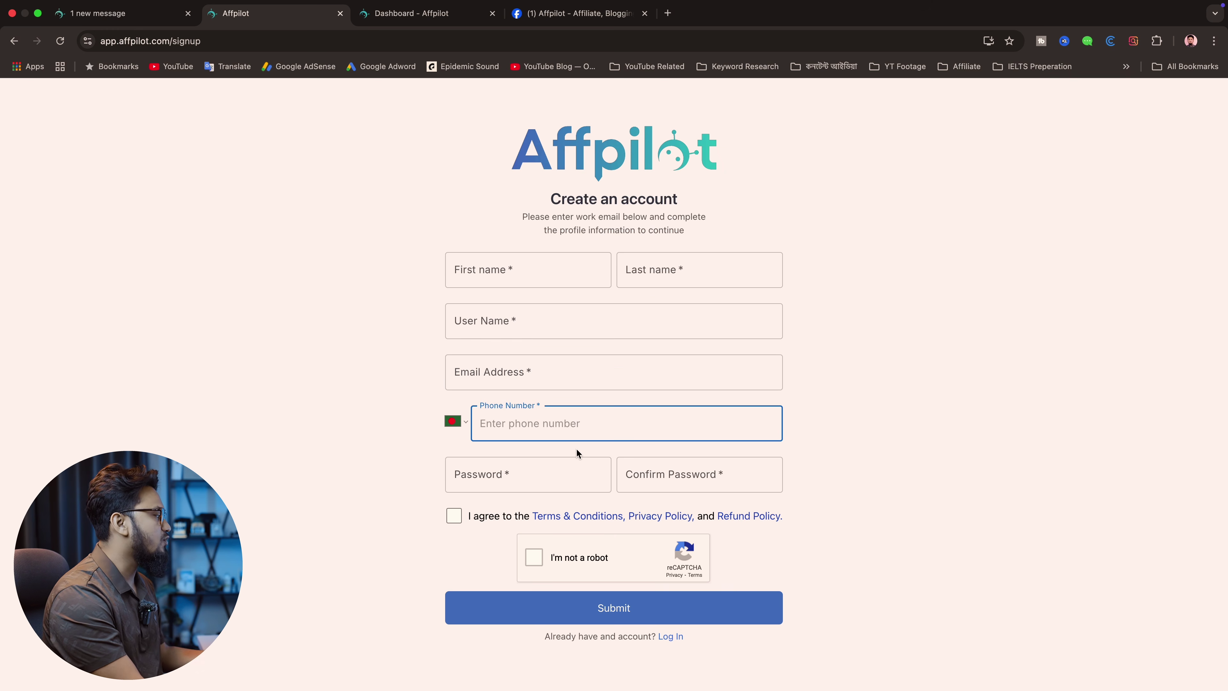
left_click(563, 481)
left_click(701, 486)
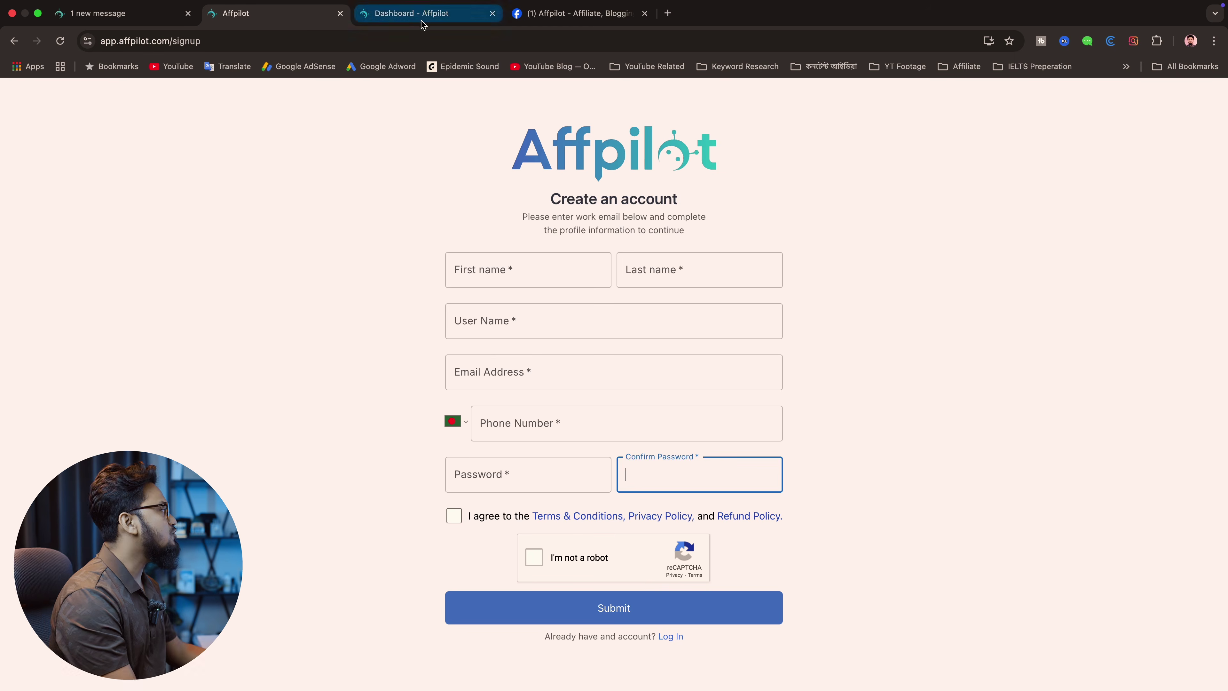
Step: Switch to the Affpilot dashboard and check the profile menu's plan and credit details, then close it
left_click(411, 13)
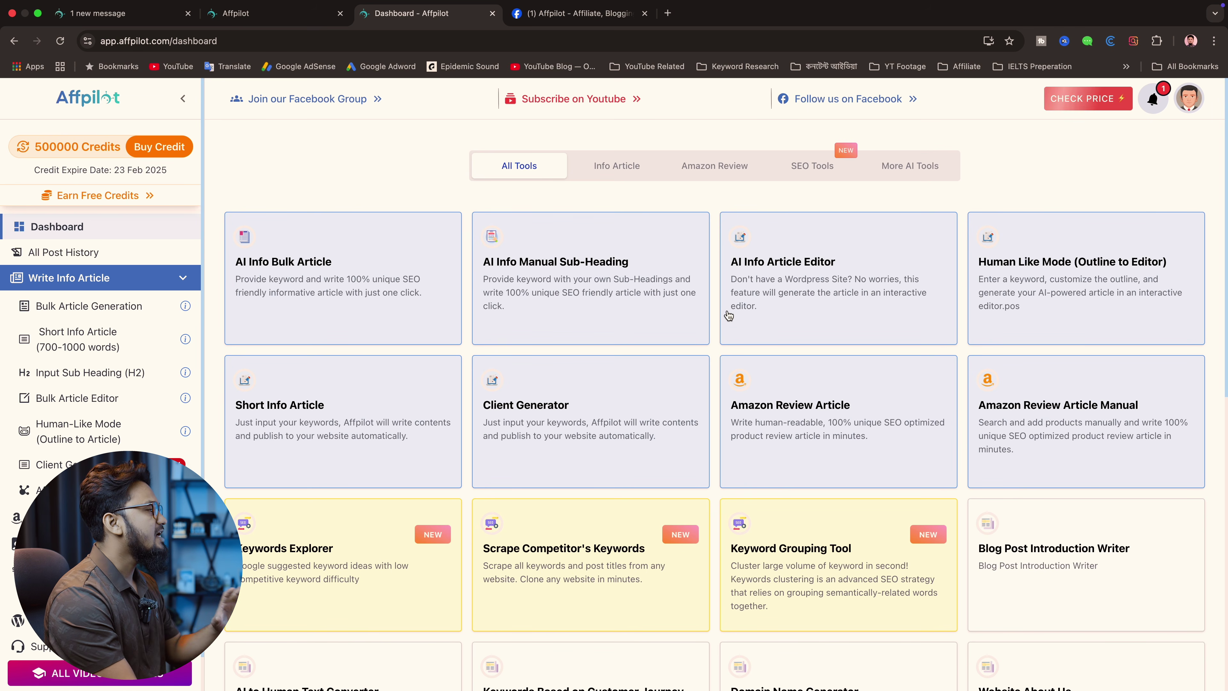
left_click(1189, 98)
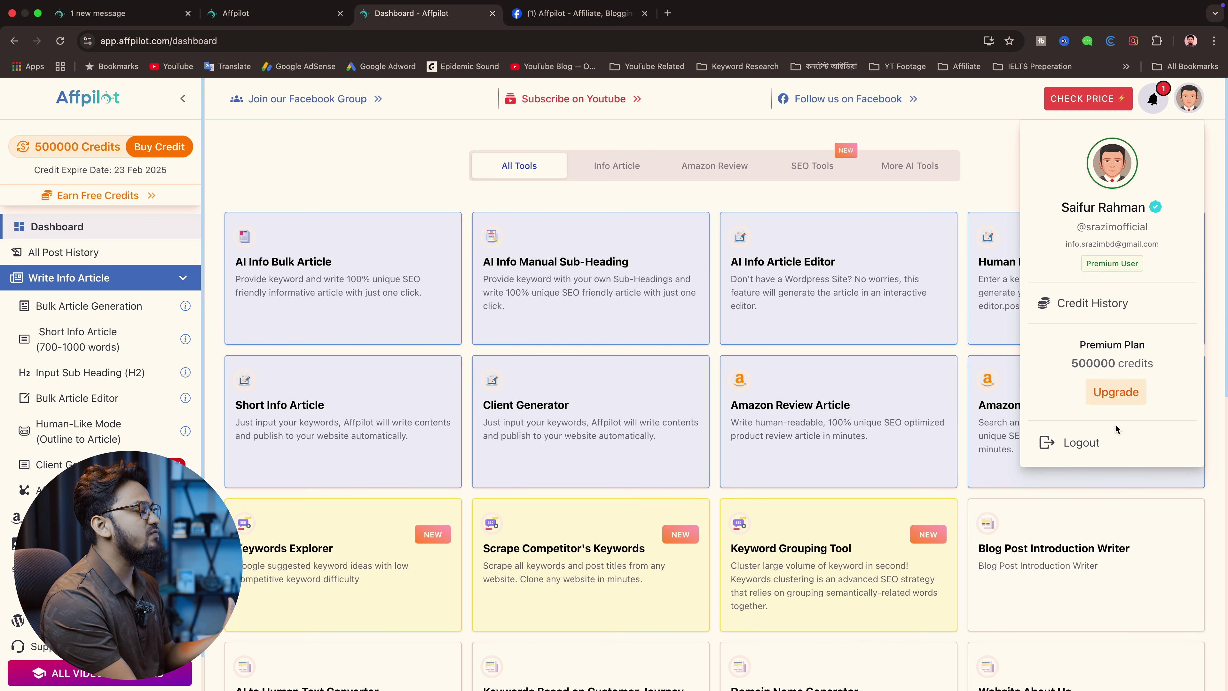
left_click(922, 124)
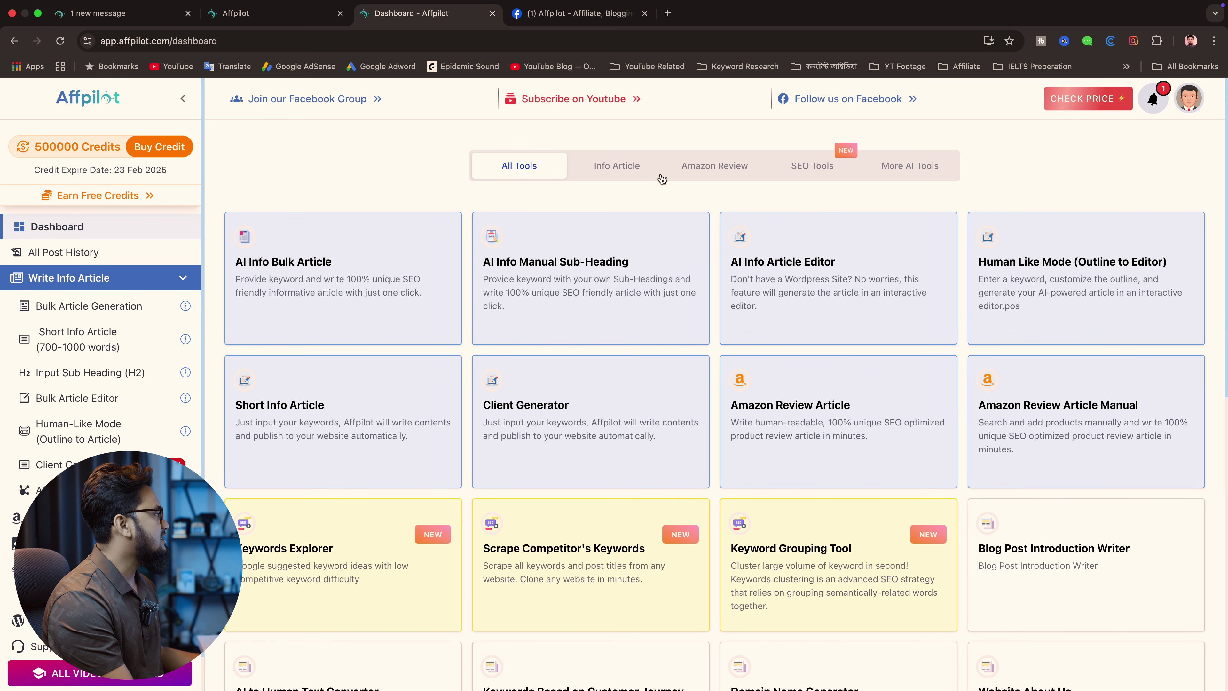
Step: Visit the Affpilot Facebook group and browse its posts, including the traffic, case study and Amazon affiliate earnings reports
left_click(361, 115)
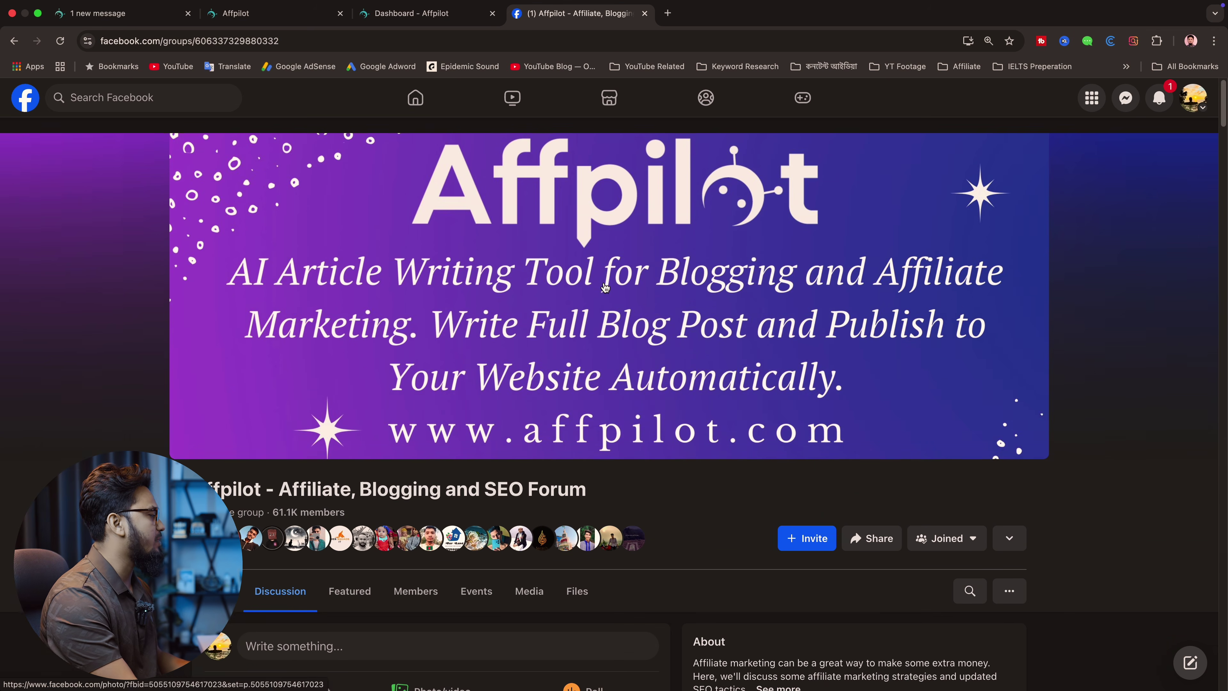
scroll(604, 286, "down", 1)
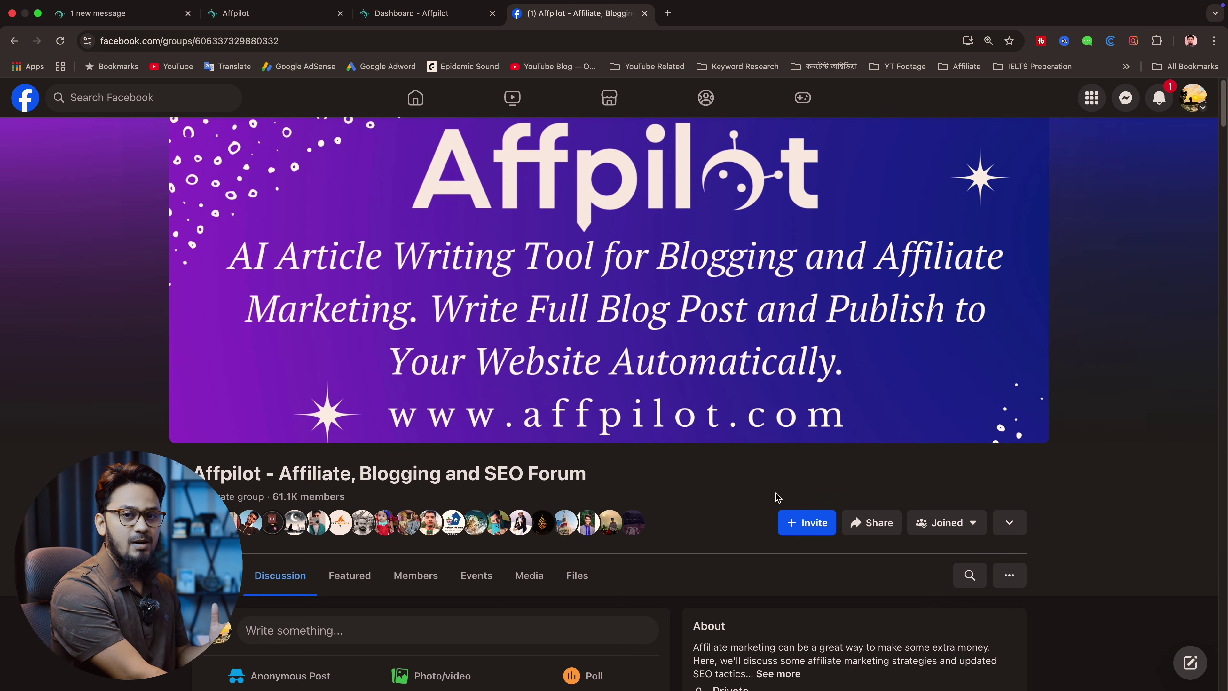
scroll(762, 508, "down", 5)
scroll(762, 507, "down", 15)
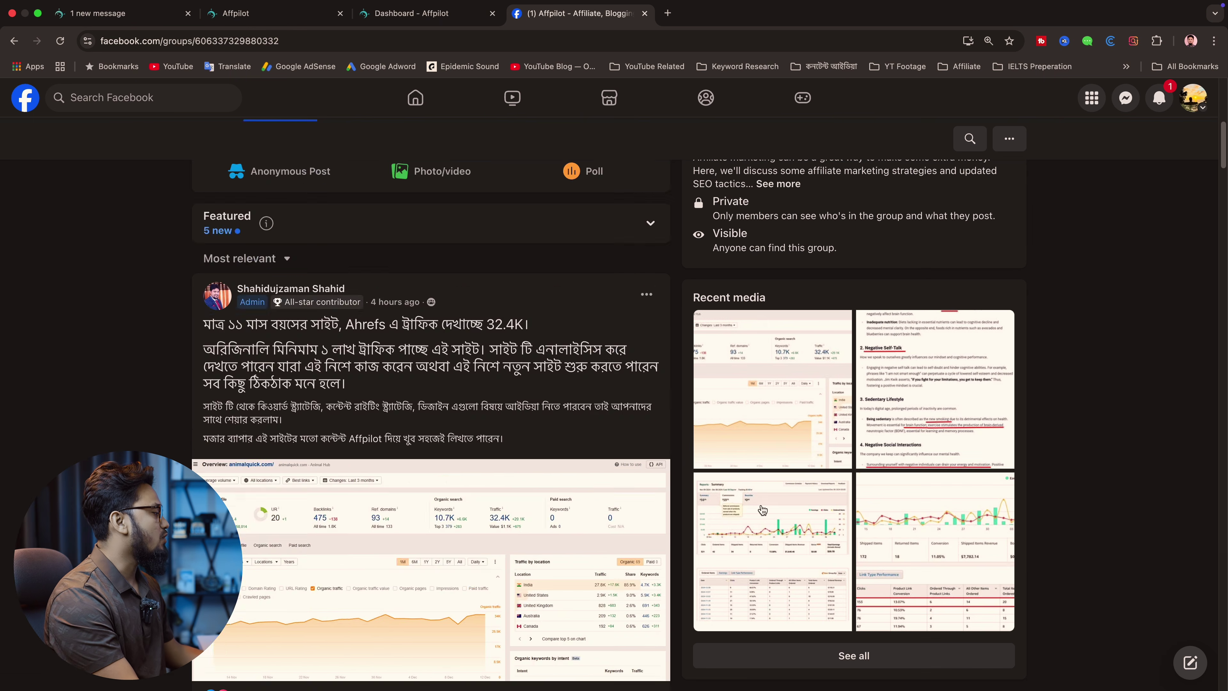
scroll(660, 548, "down", 7)
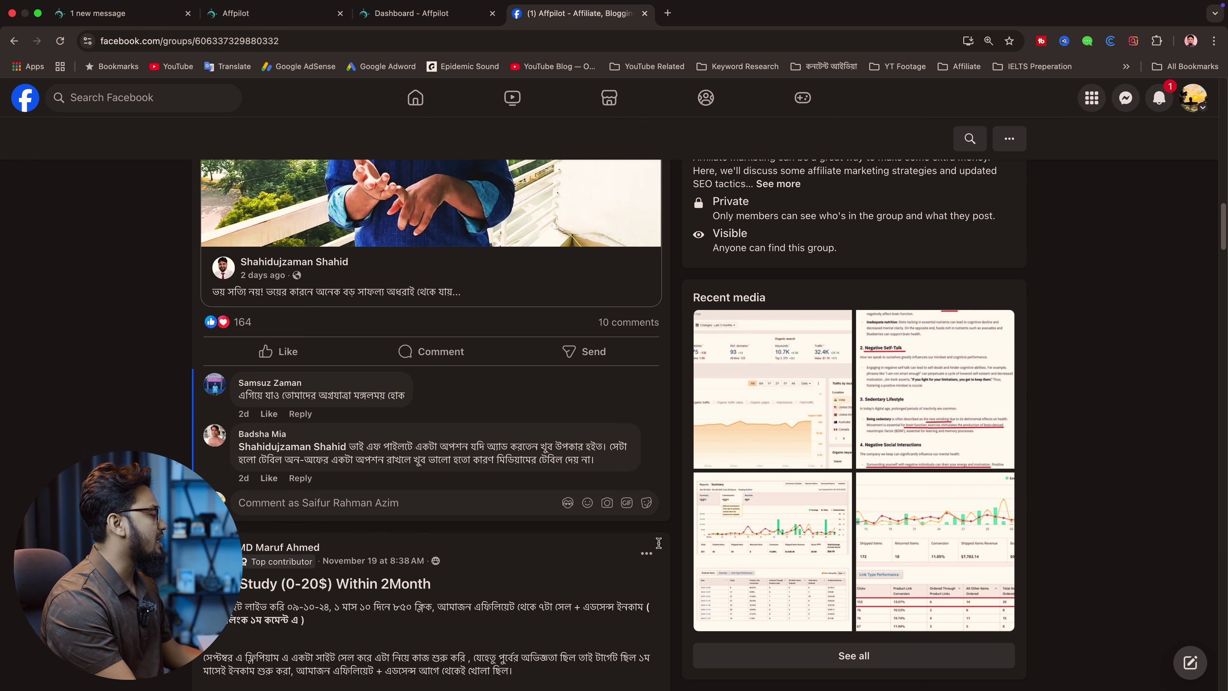
scroll(801, 503, "up", 20)
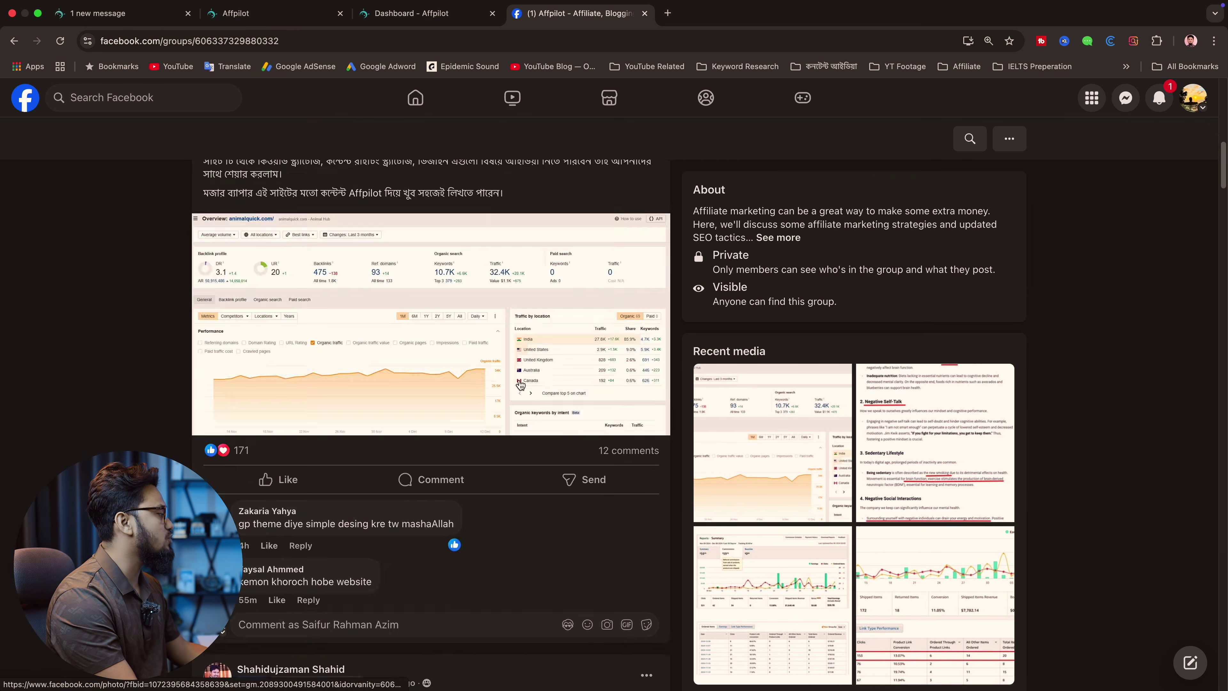
scroll(841, 558, "down", 8)
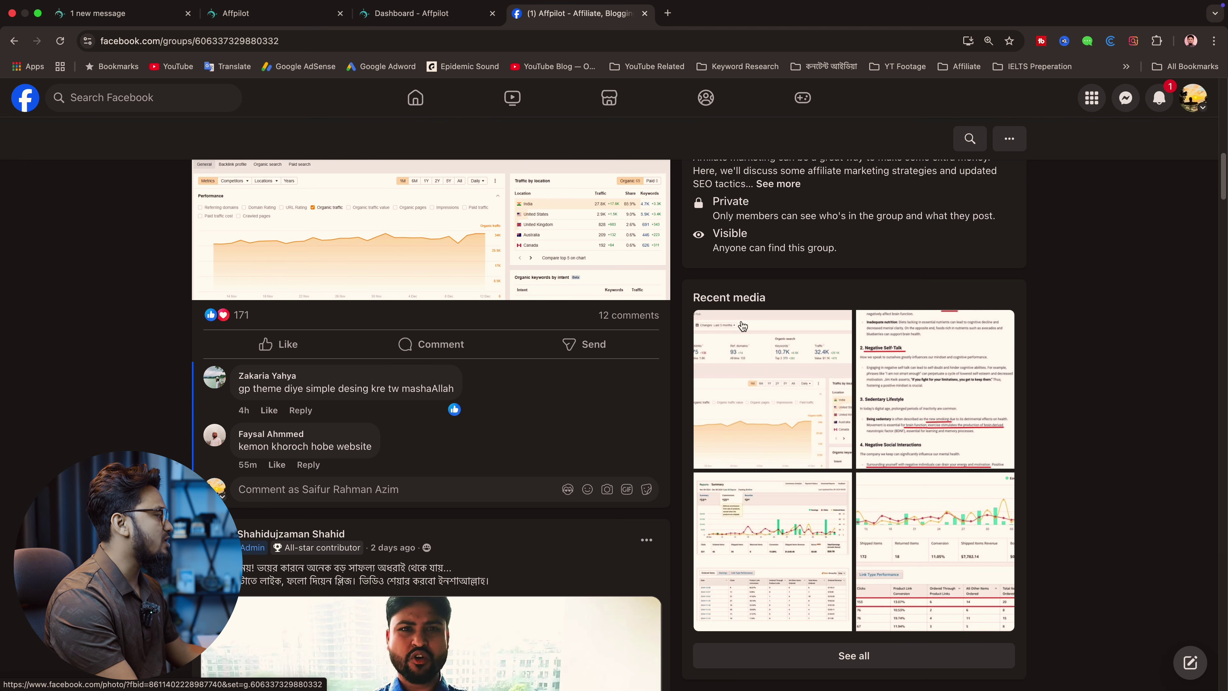
scroll(742, 326, "up", 10)
scroll(281, 525, "down", 15)
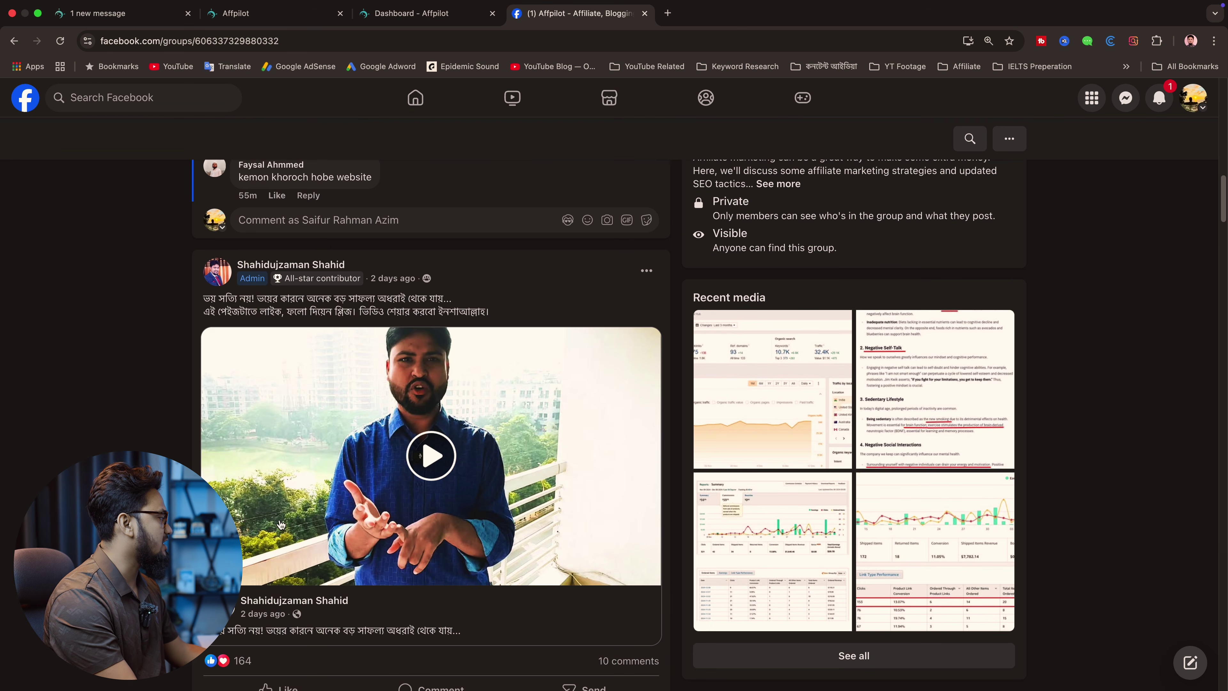
scroll(281, 525, "down", 10)
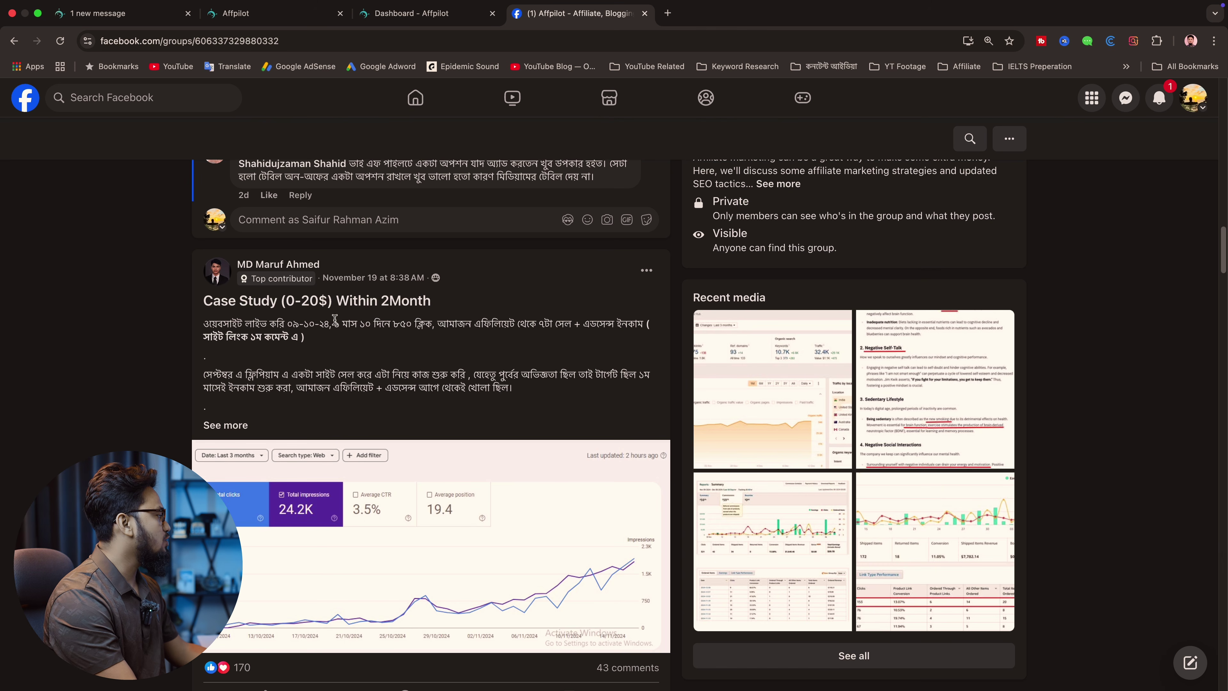
scroll(314, 368, "down", 3)
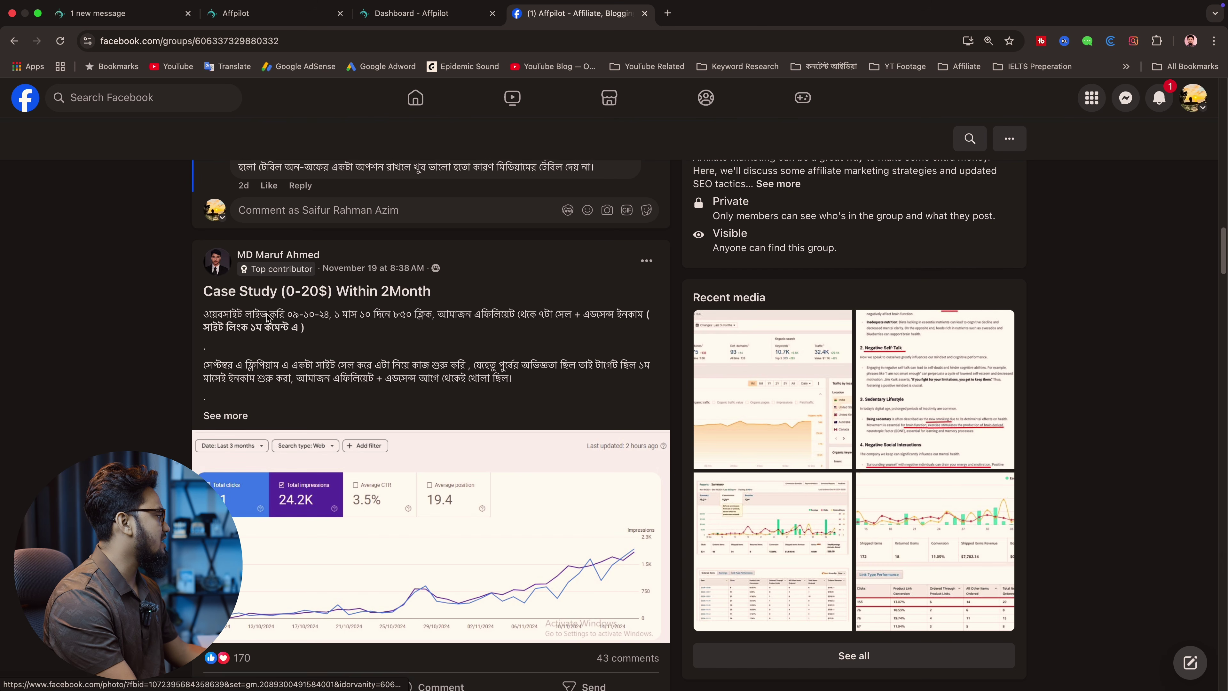
scroll(378, 382, "down", 1)
scroll(378, 382, "down", 15)
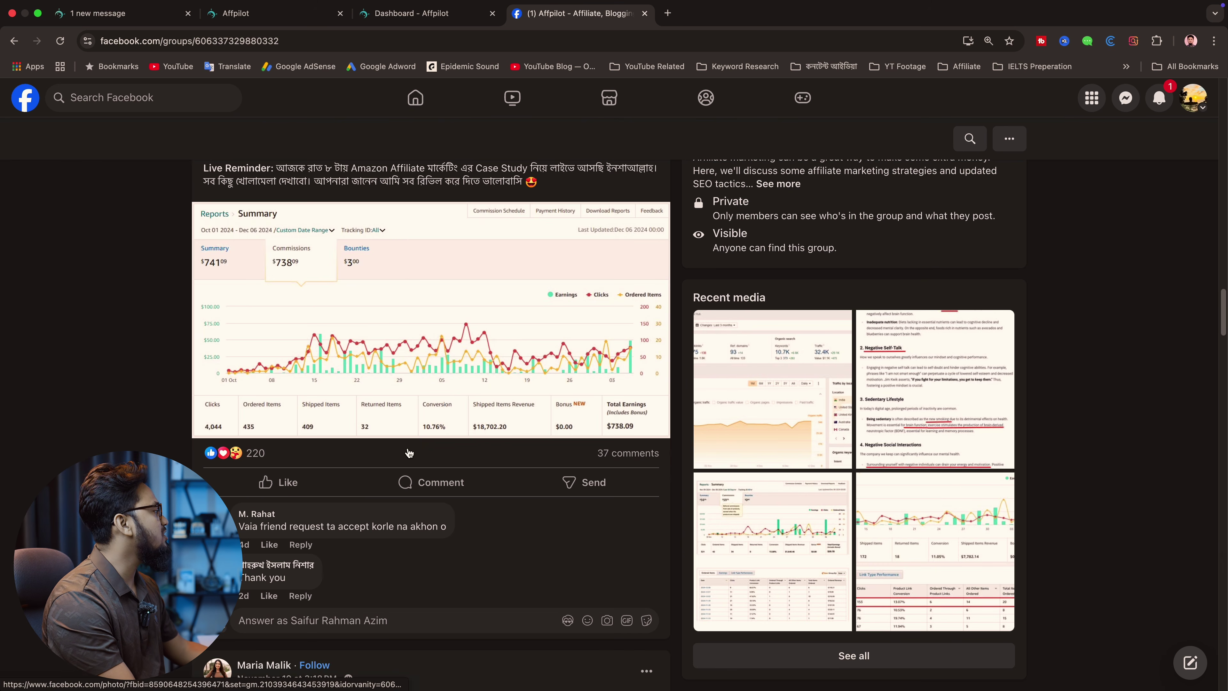
Step: Return to the Affpilot dashboard and examine the full All Tools list, from AI Info Bulk Article to Blog Paragraph
left_click(421, 13)
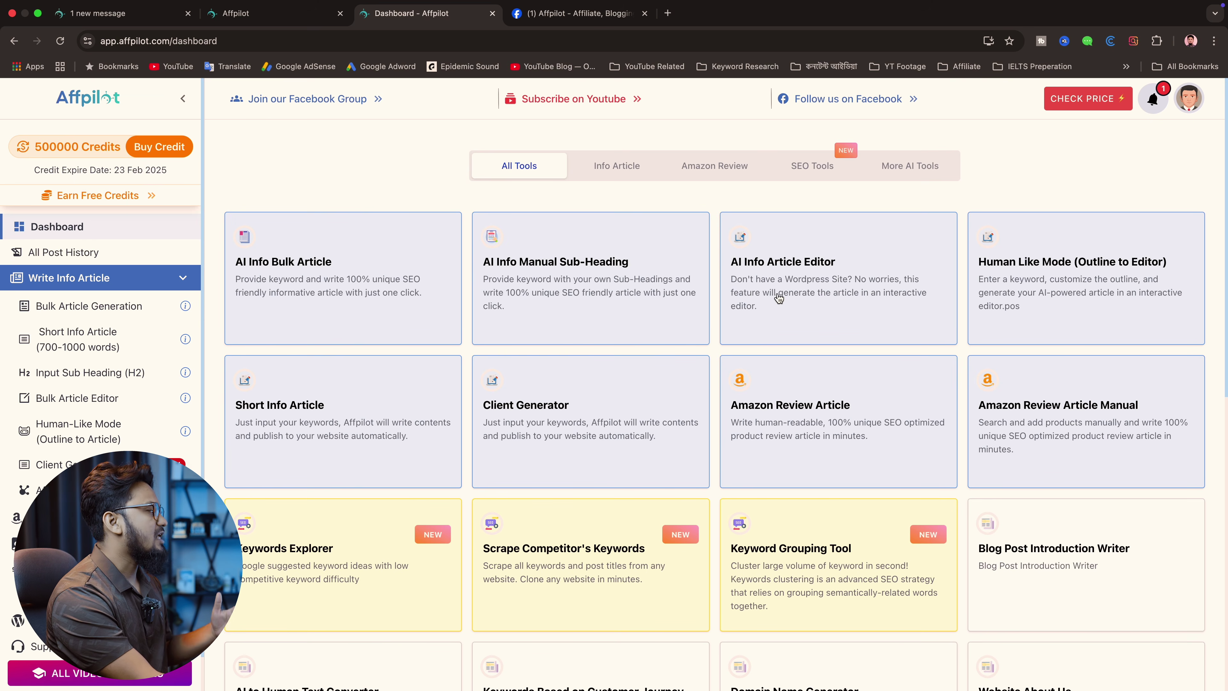
scroll(1043, 305, "down", 1)
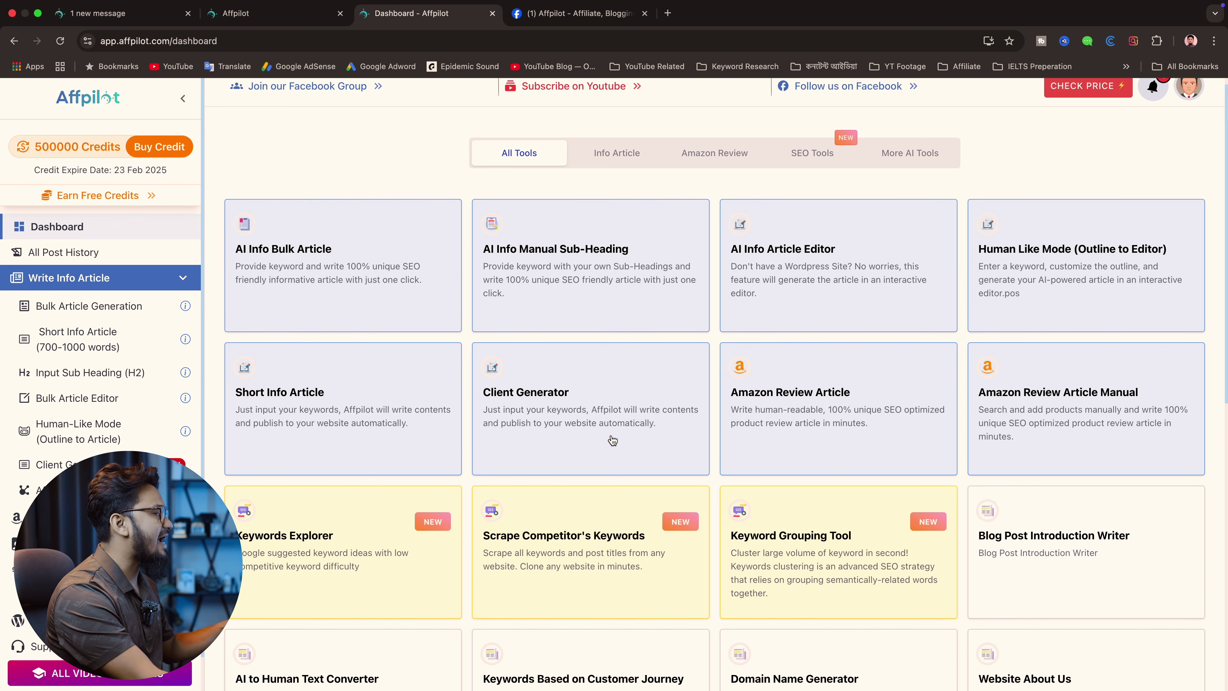
scroll(612, 440, "down", 2)
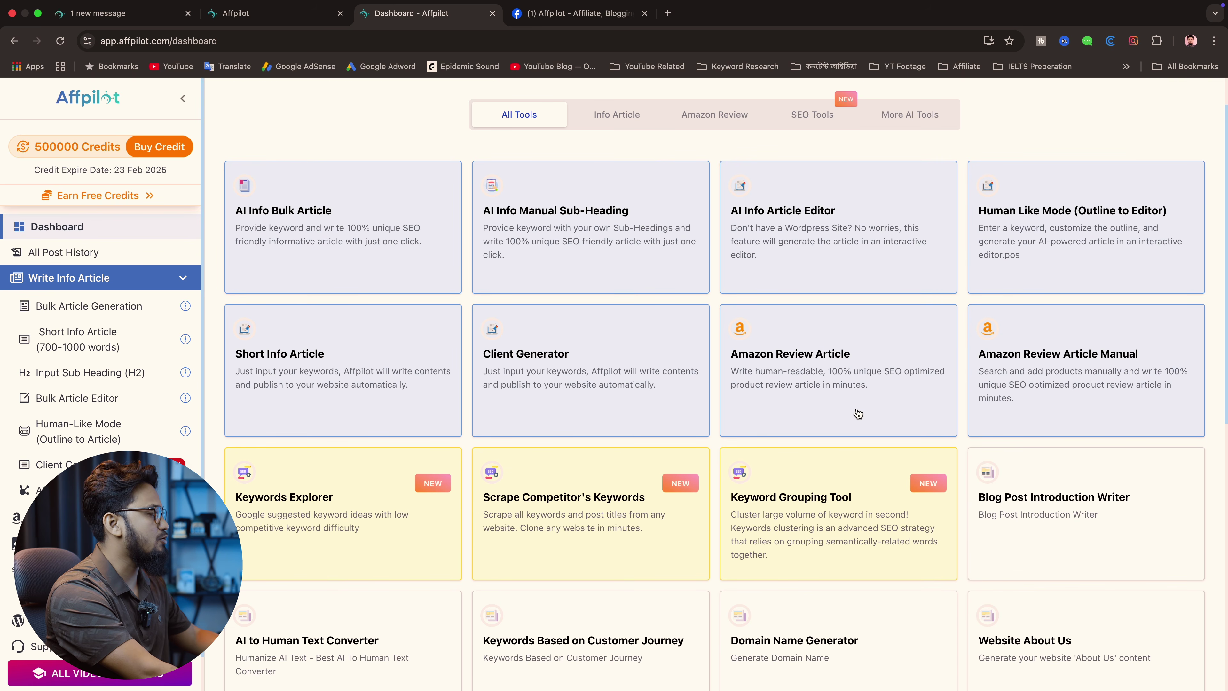
scroll(858, 413, "down", 2)
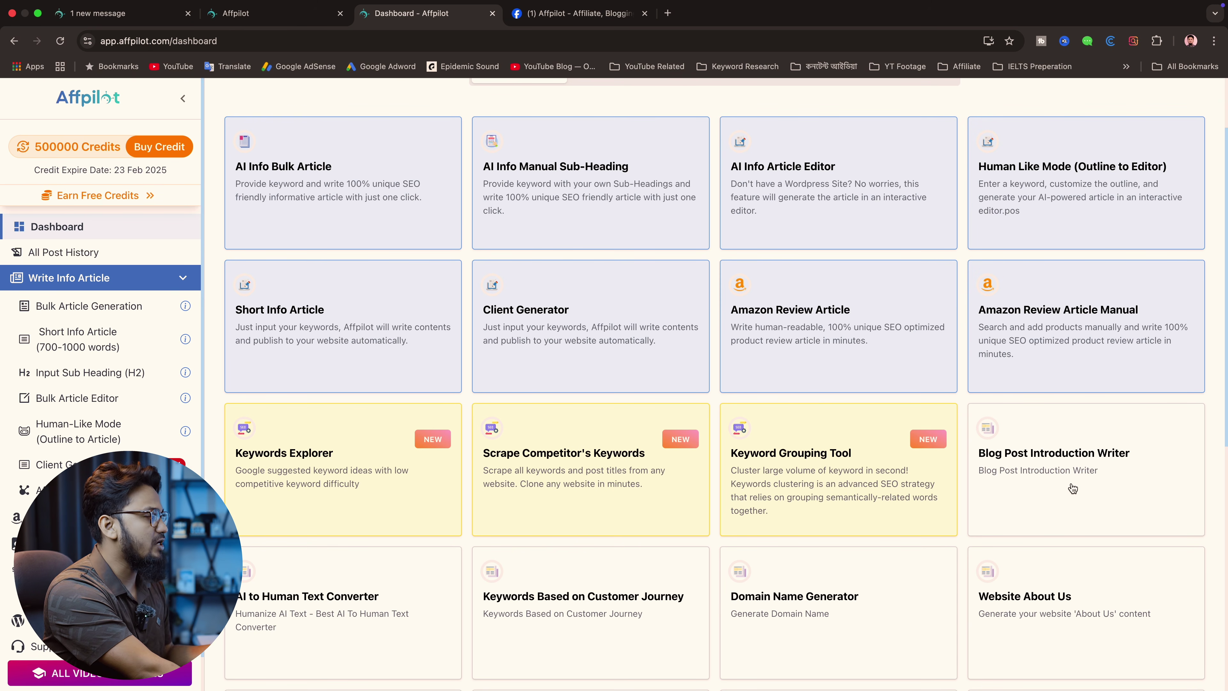
scroll(1073, 489, "down", 5)
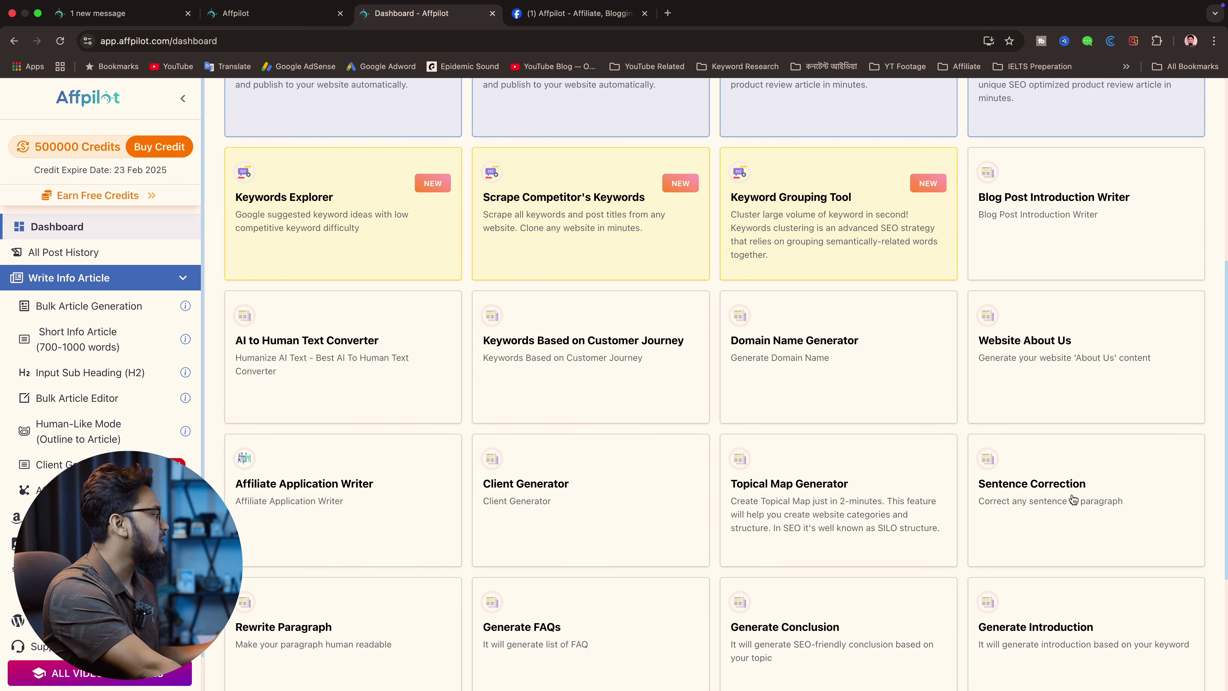
scroll(1073, 500, "down", 4)
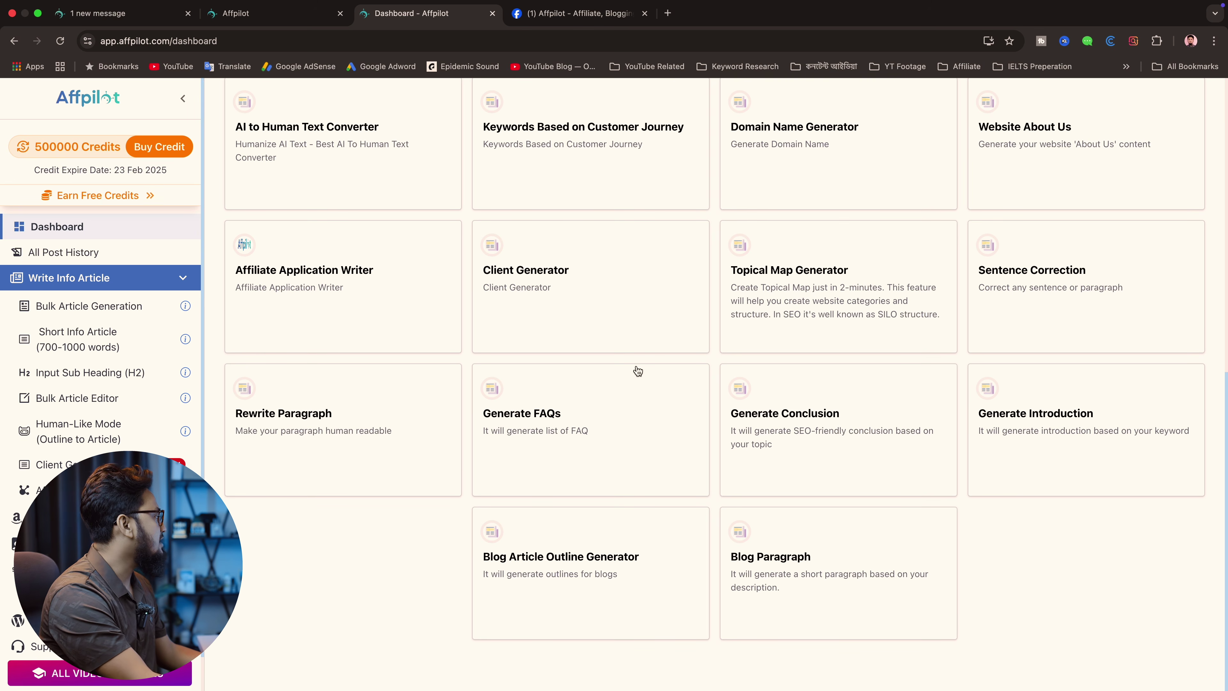
scroll(449, 480, "up", 10)
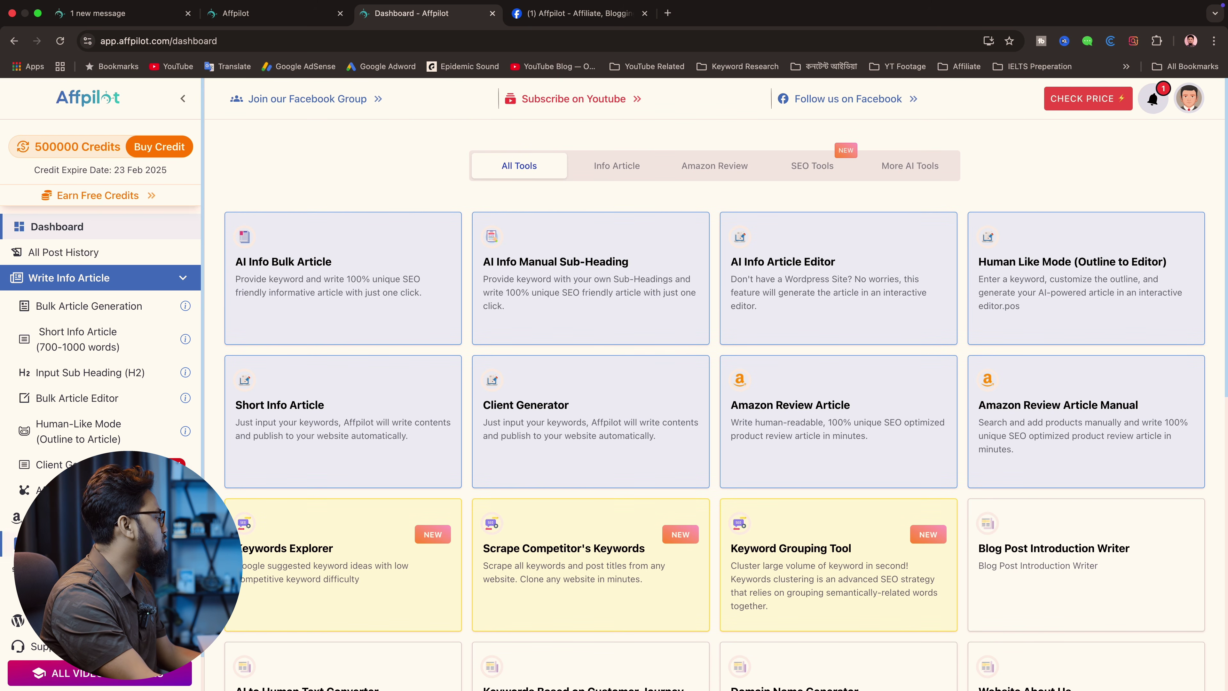
Step: Open the Client Generator tool for info articles and highlight part of the GPT-4o quality note under GPT Version
scroll(18, 508, "down", 1)
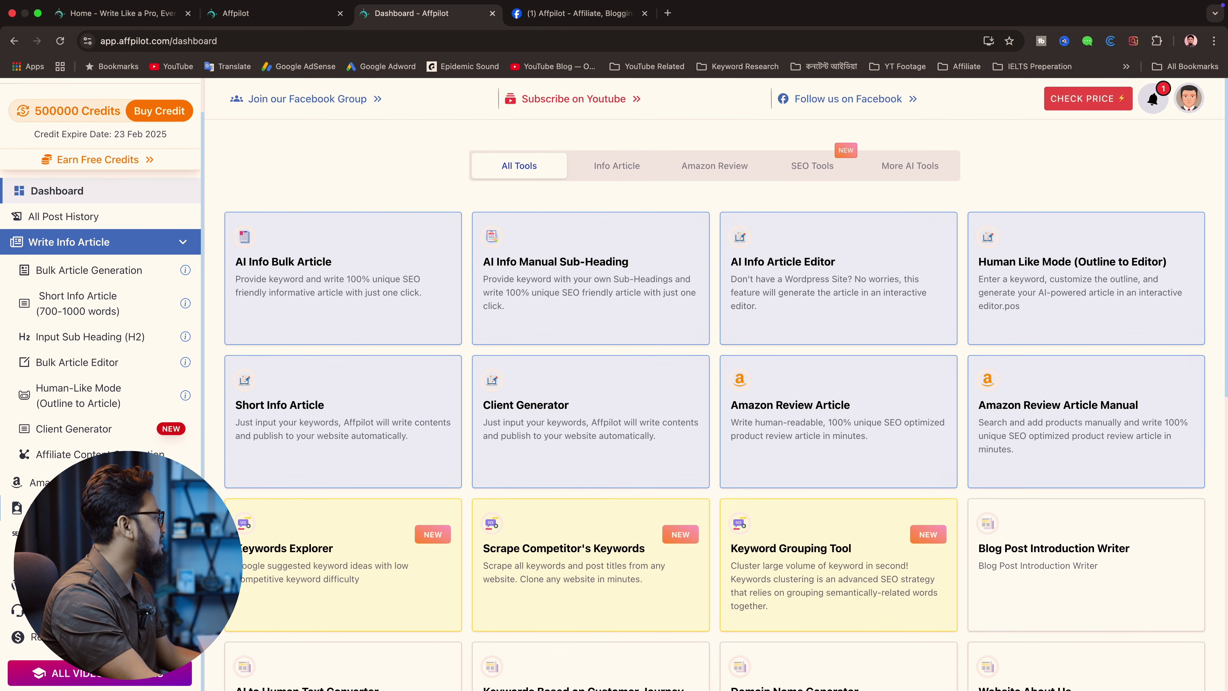
left_click(101, 432)
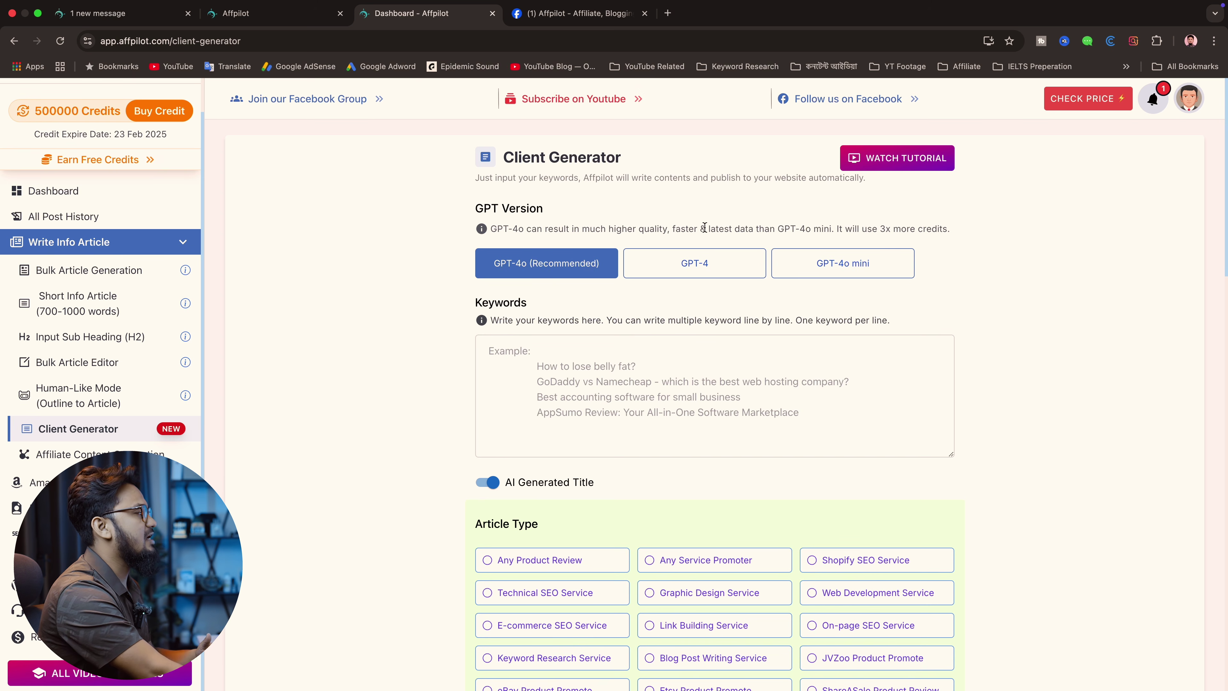
left_click_drag(705, 228, 595, 228)
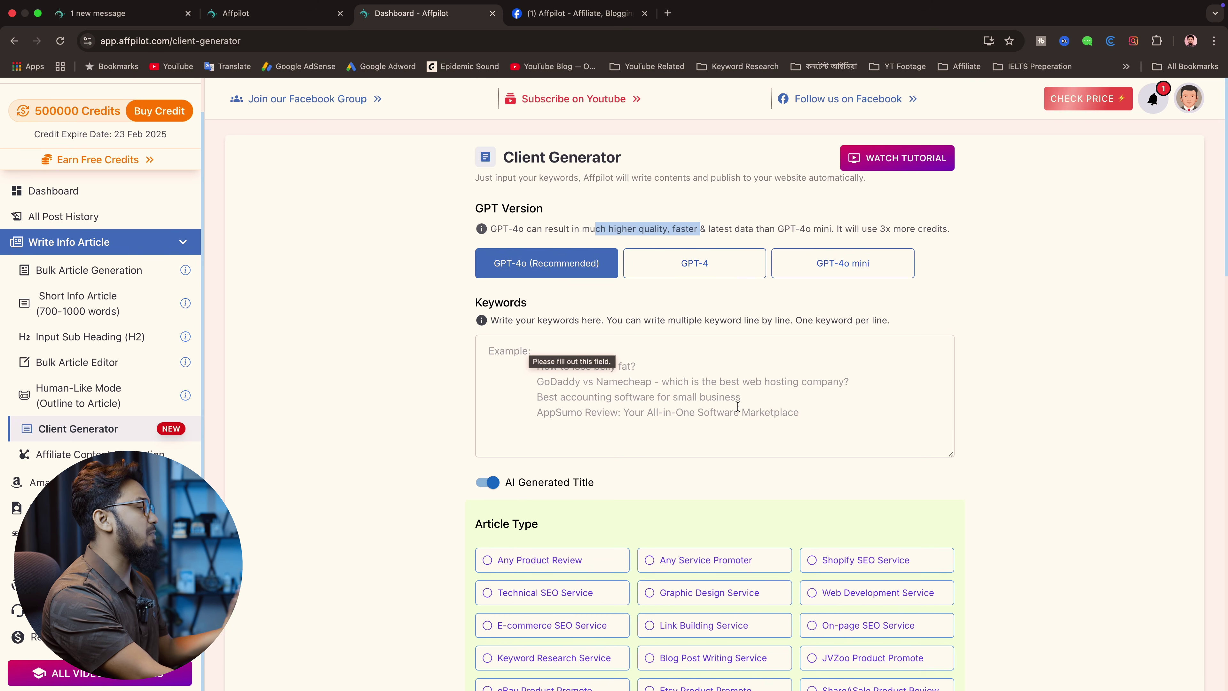
Step: Enter "Best YouTube SEO Expert in Bangladesh" as a keyword for the Client Generator article and start a new line
left_click(715, 404)
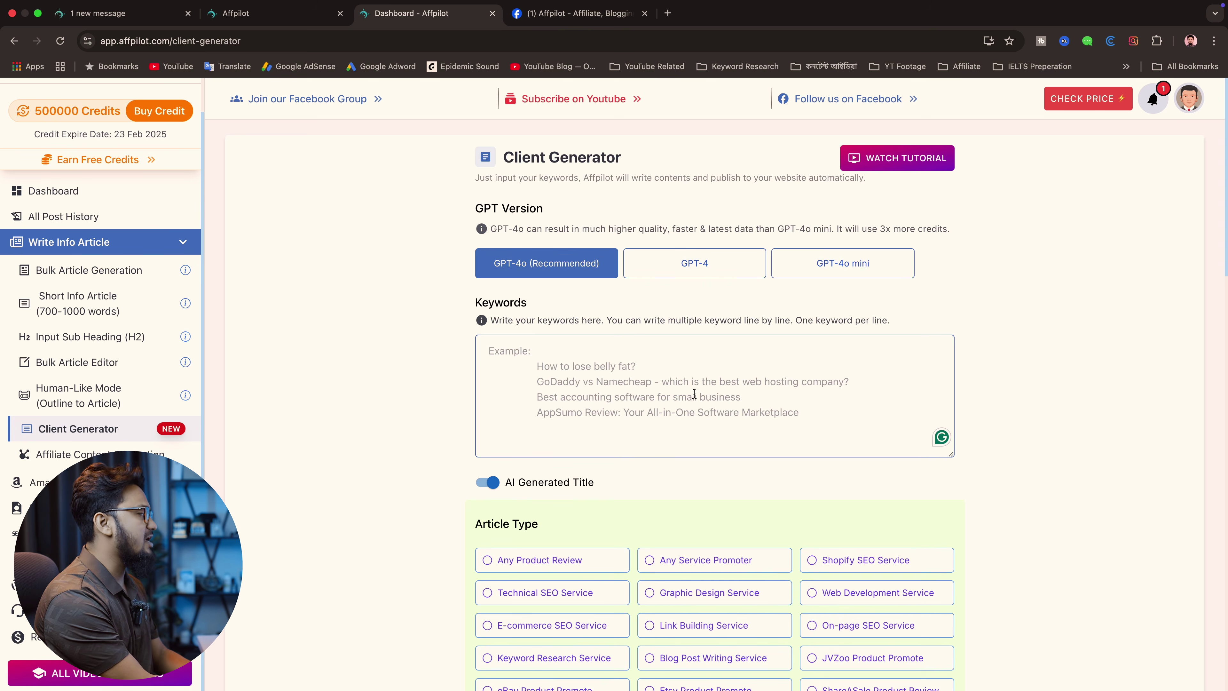
type("Be")
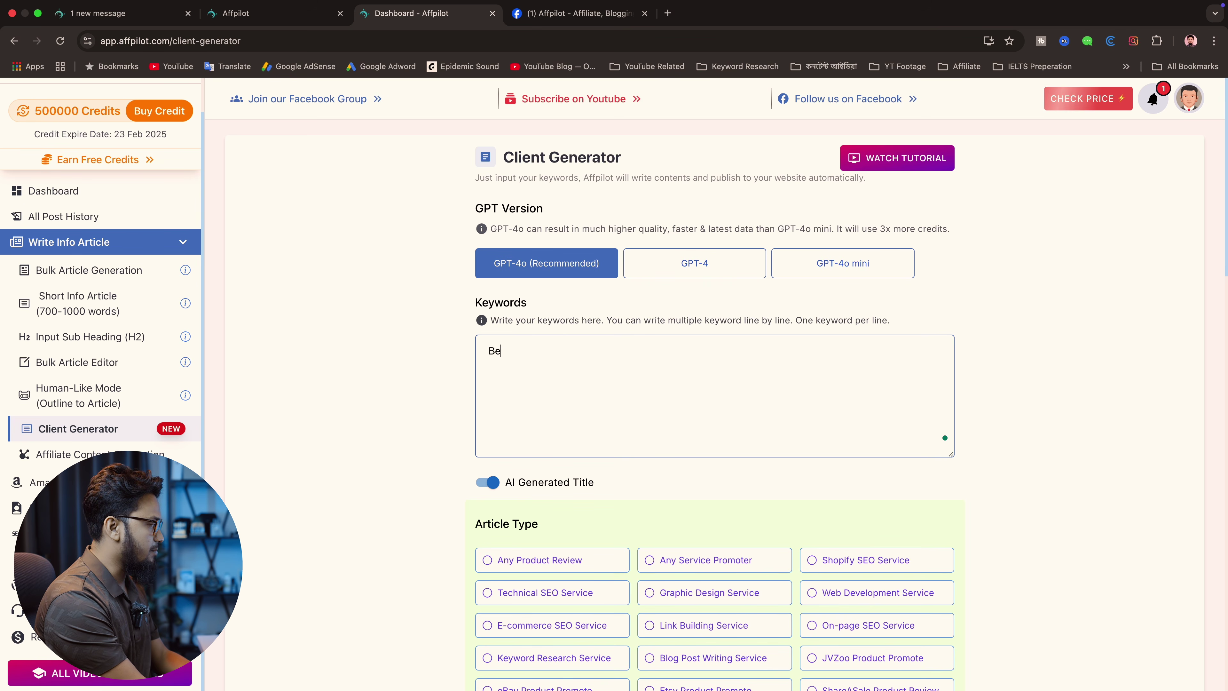
type("st YouTUbe")
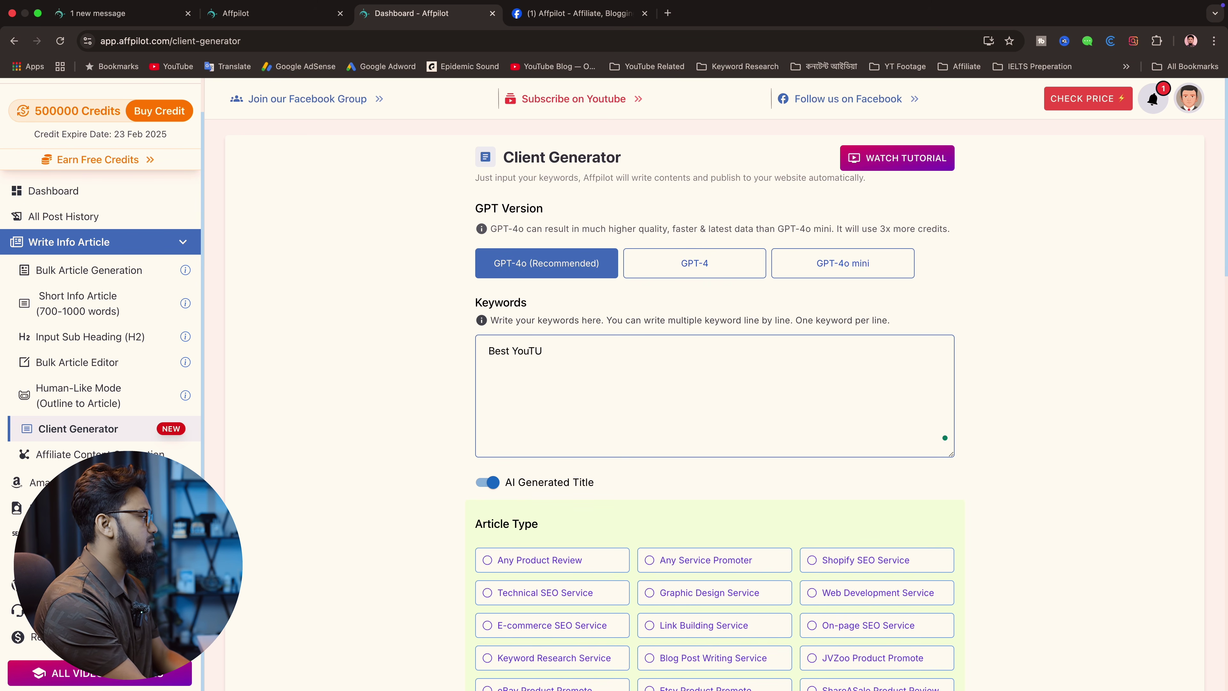
key("BackSpace")
type("ube SEO")
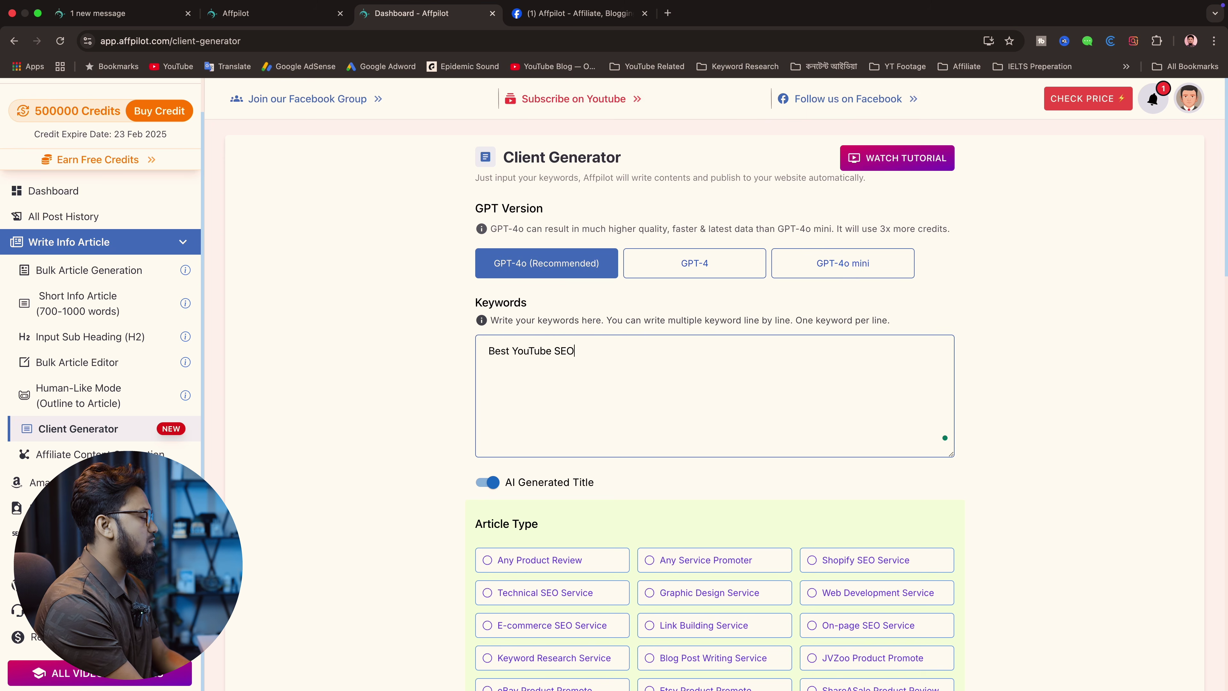
type(" Expert in Ban")
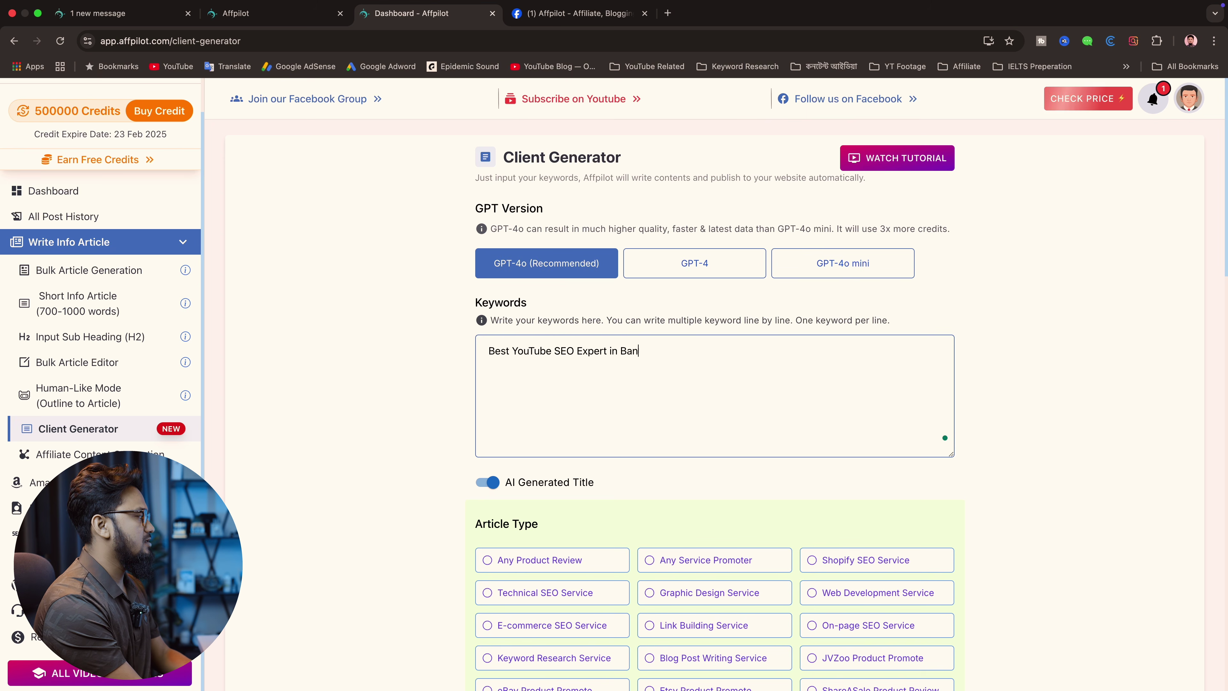
type("gladesh")
key("Return")
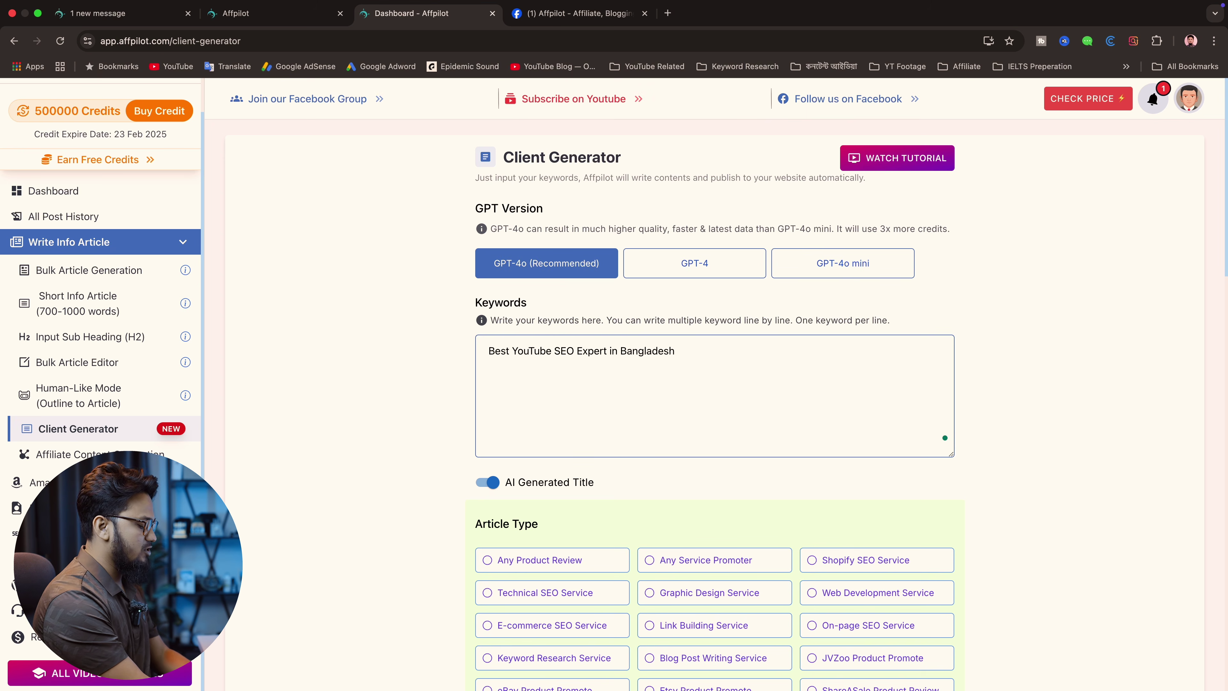
Step: Add "The Best YouTube Search Engine Optimization Expert in Bangladesh" as the second keyword and start a new line
type("THe B")
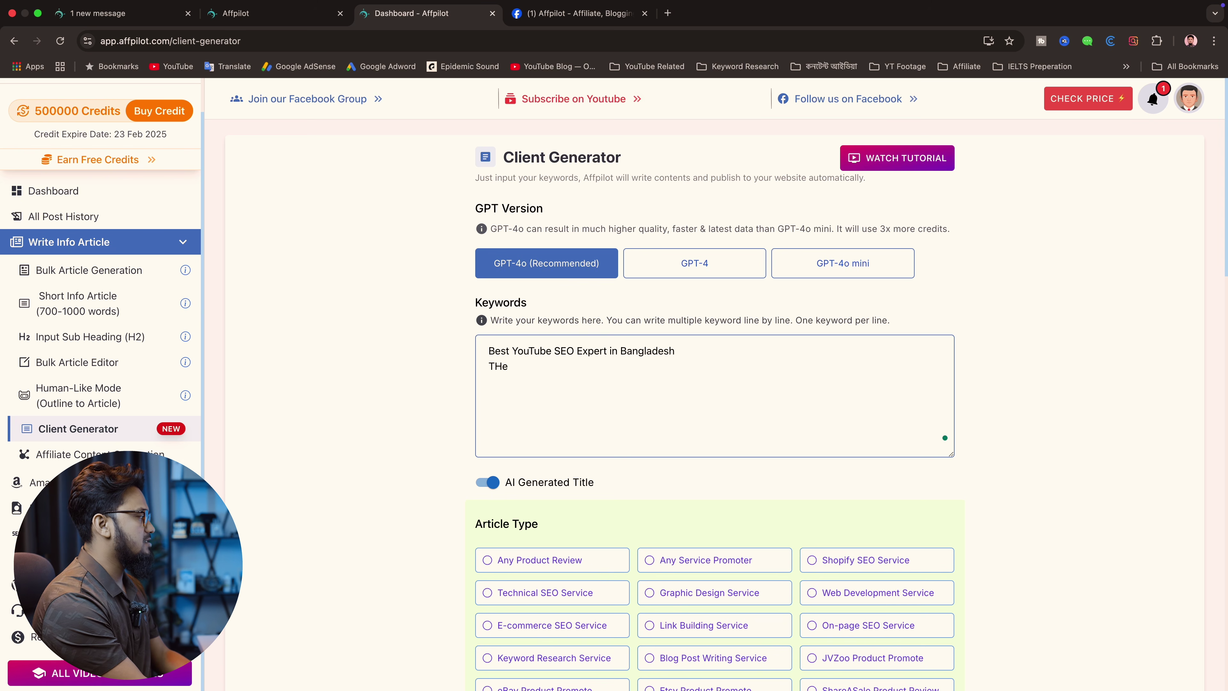
key("BackSpace")
key("BackSpace")
type("he Best YouTUbe")
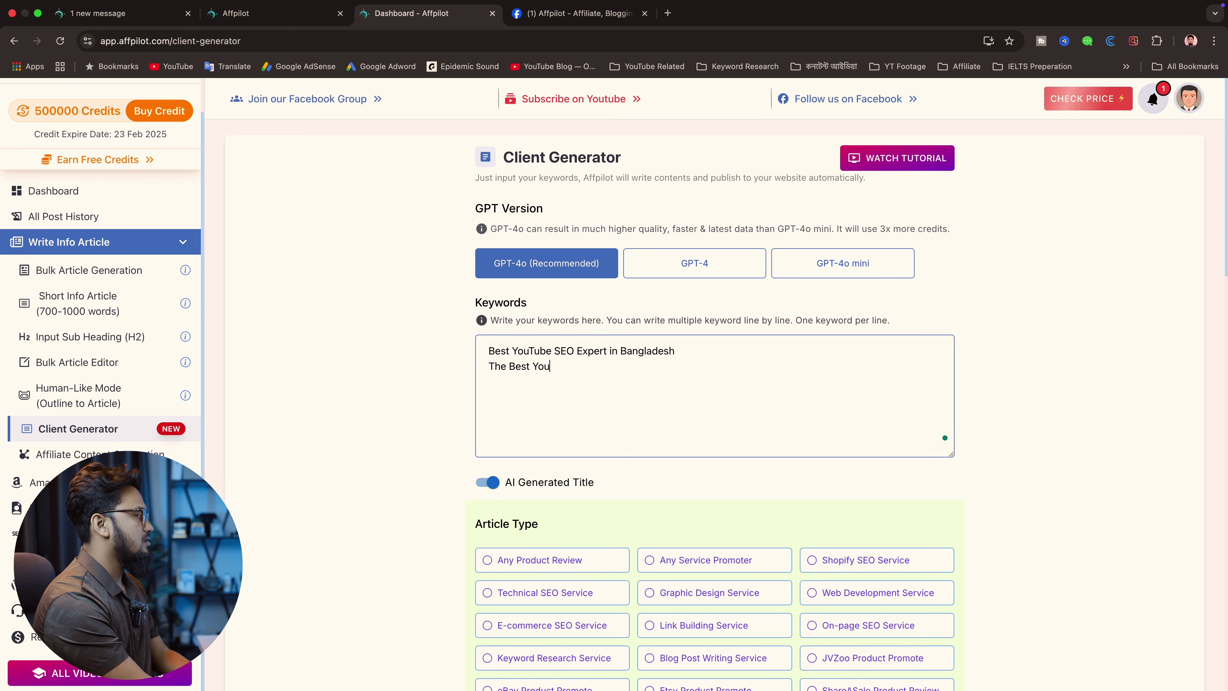
key("BackSpace")
key("BackSpace")
type("ube S")
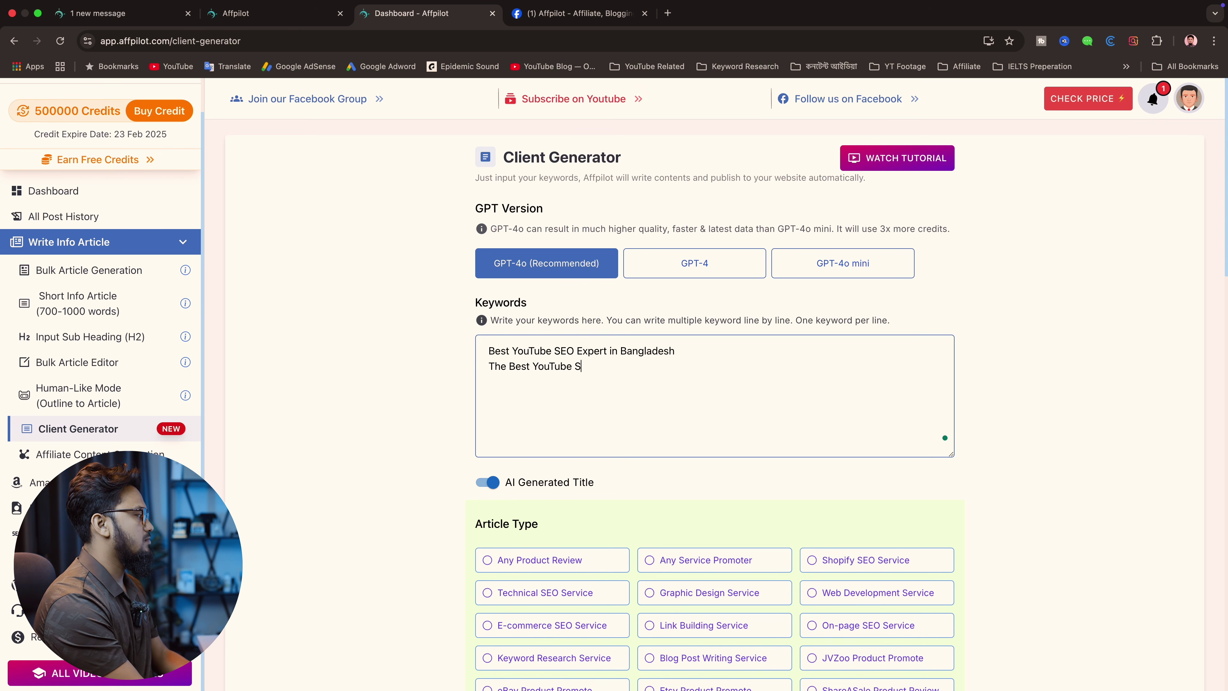
type("earch Engine")
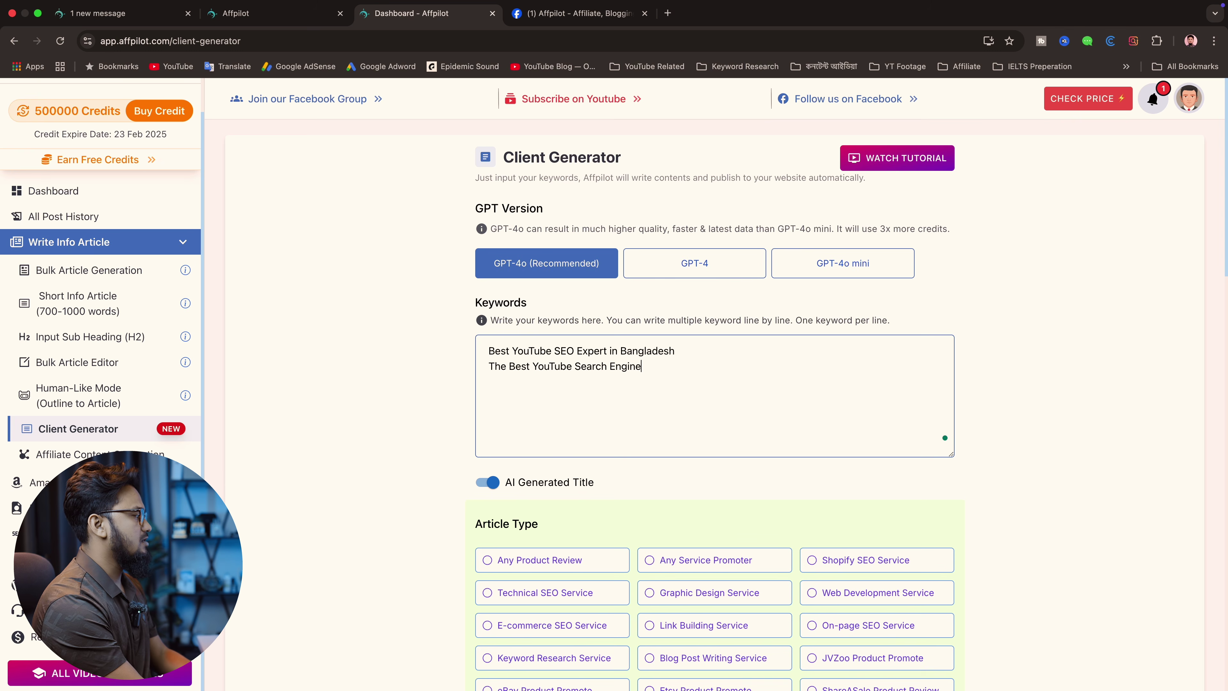
type(" Optimization E")
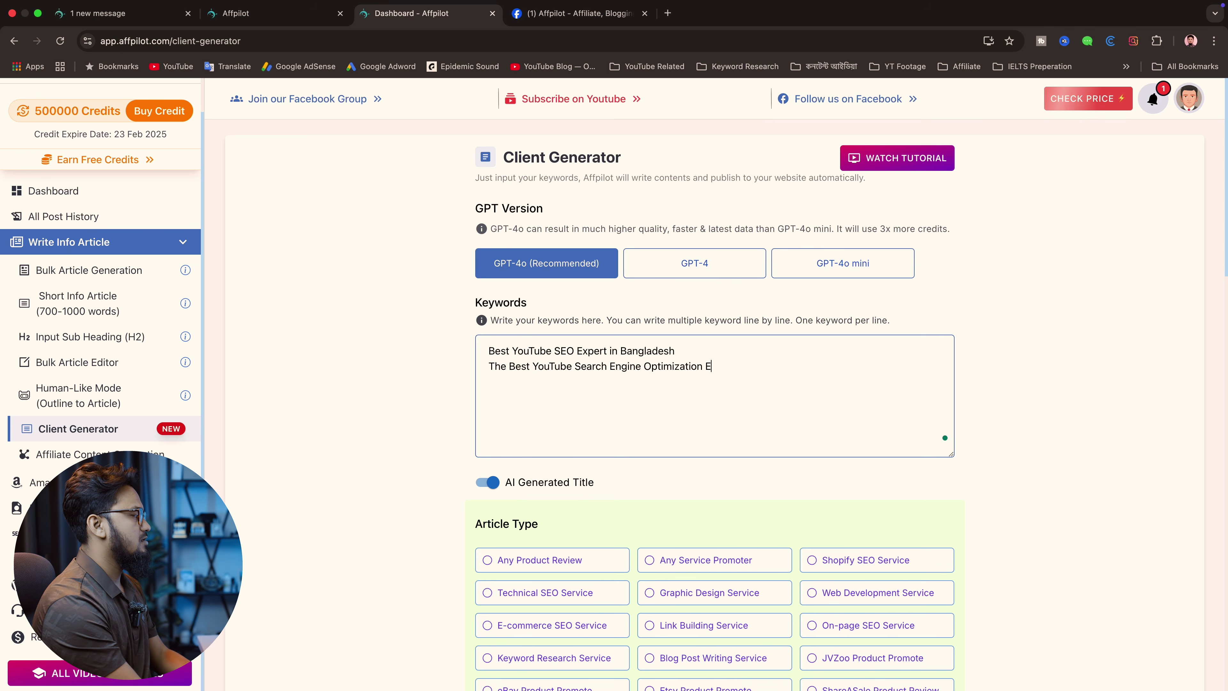
type("xpert in Bangladesh.")
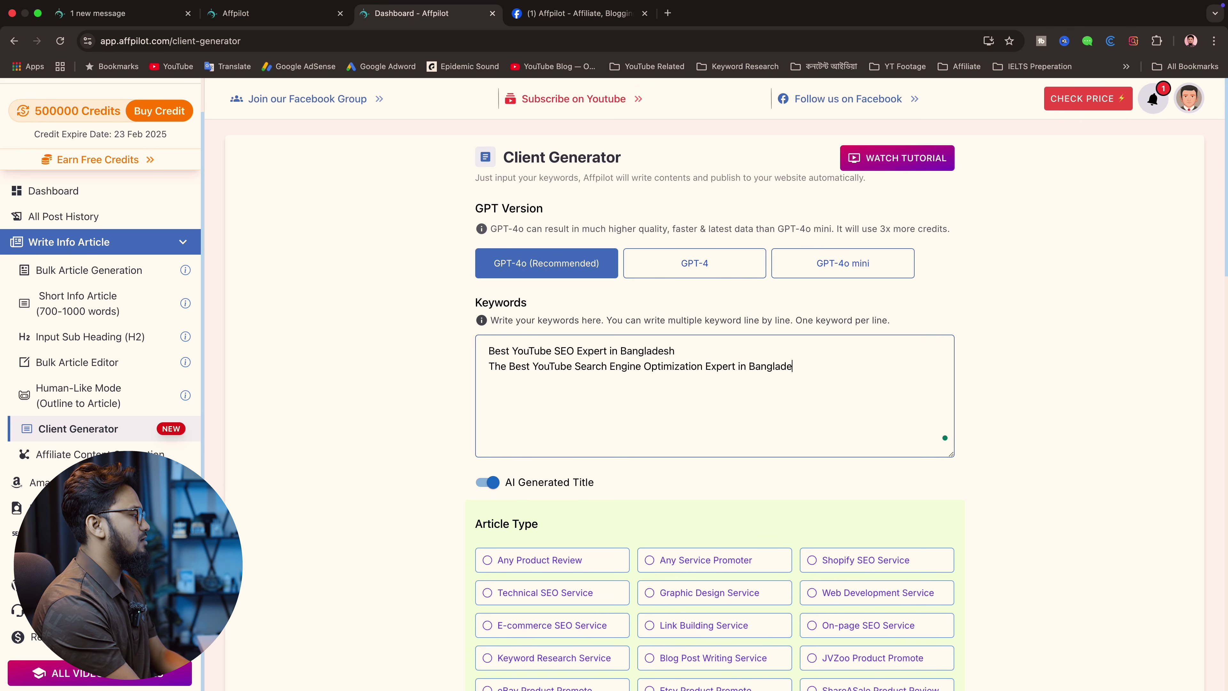
key("BackSpace")
key("BackSpace")
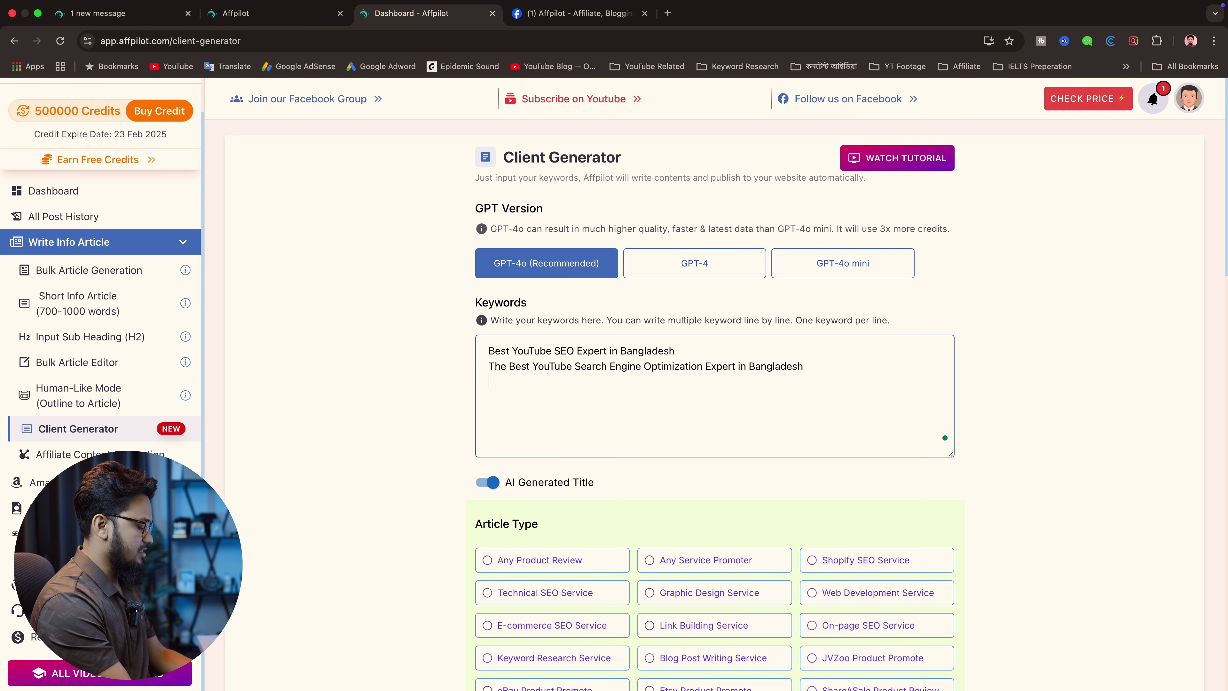
Step: Add "YouTube SEO" as the third keyword and start a new line
type("YouTube ")
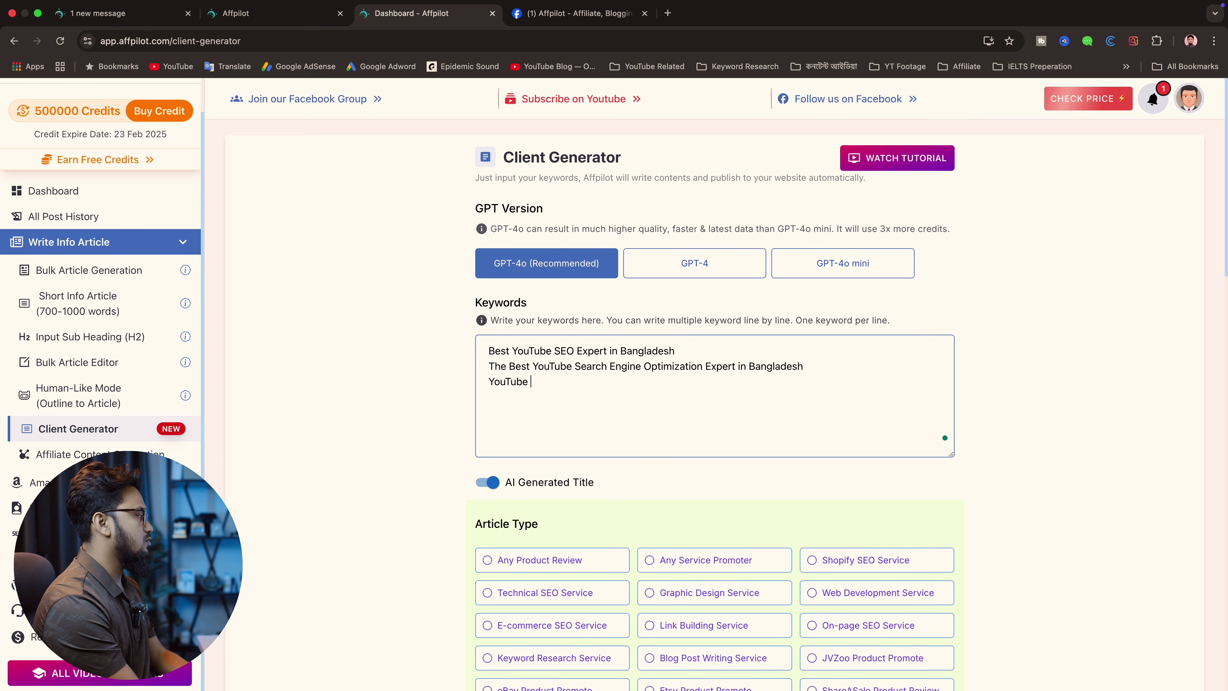
type("SeO")
key("BackSpace")
key("BackSpace")
type("EP")
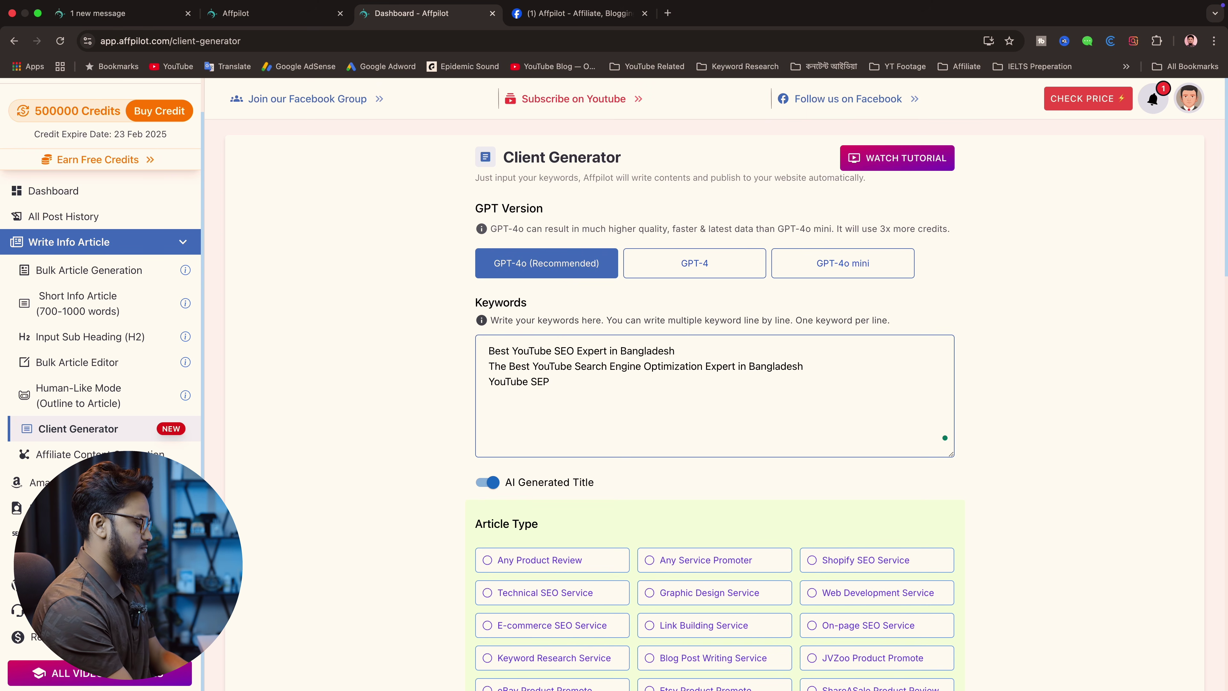
key("BackSpace")
type("O")
key("Return")
Step: Add "How to Get More Views on YouTube Channel" as the fourth keyword
type("How t")
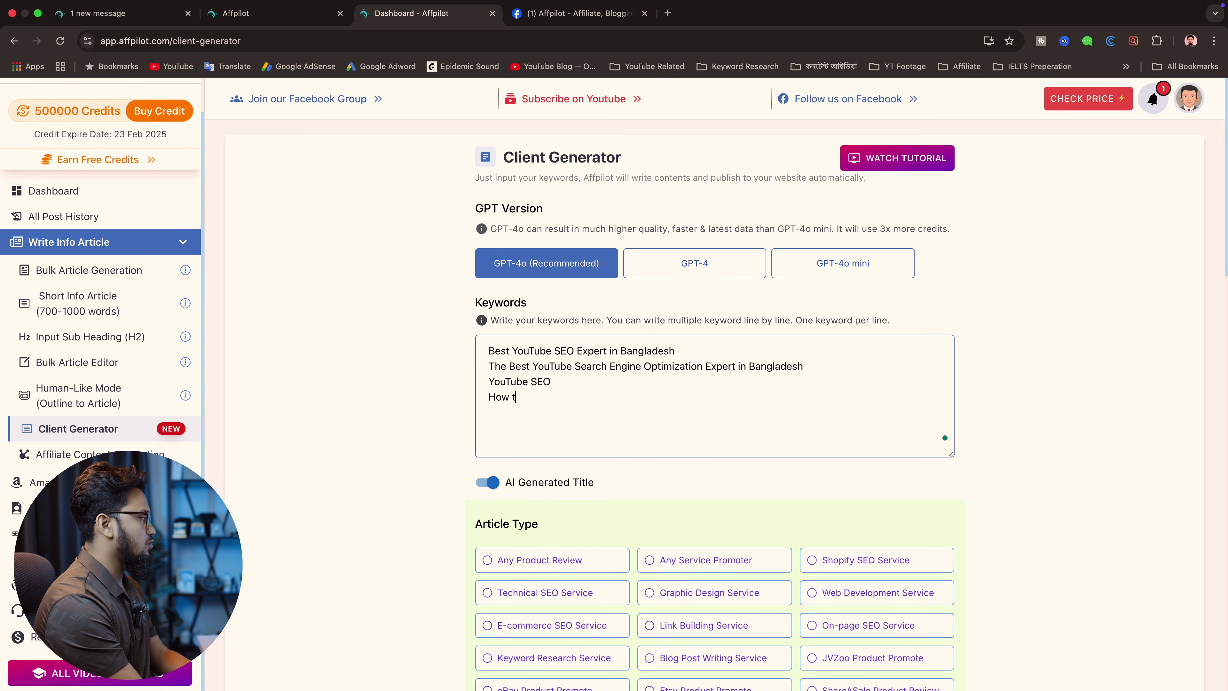
type("o Get More Vie")
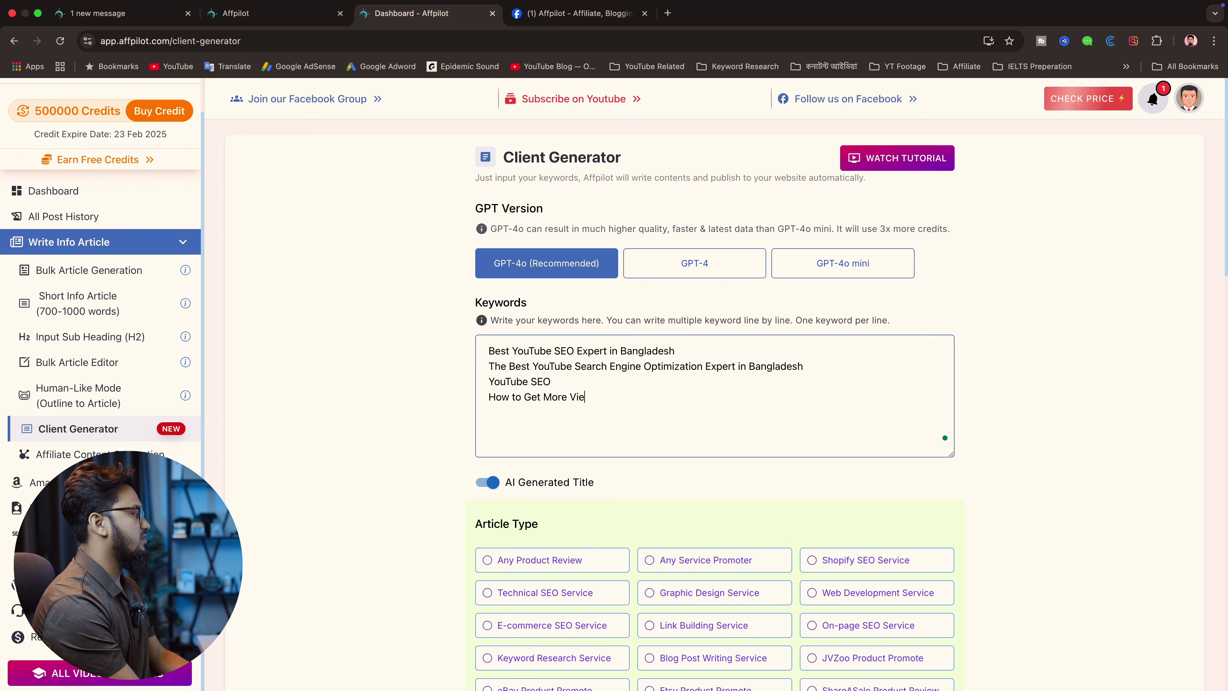
type("ws on You")
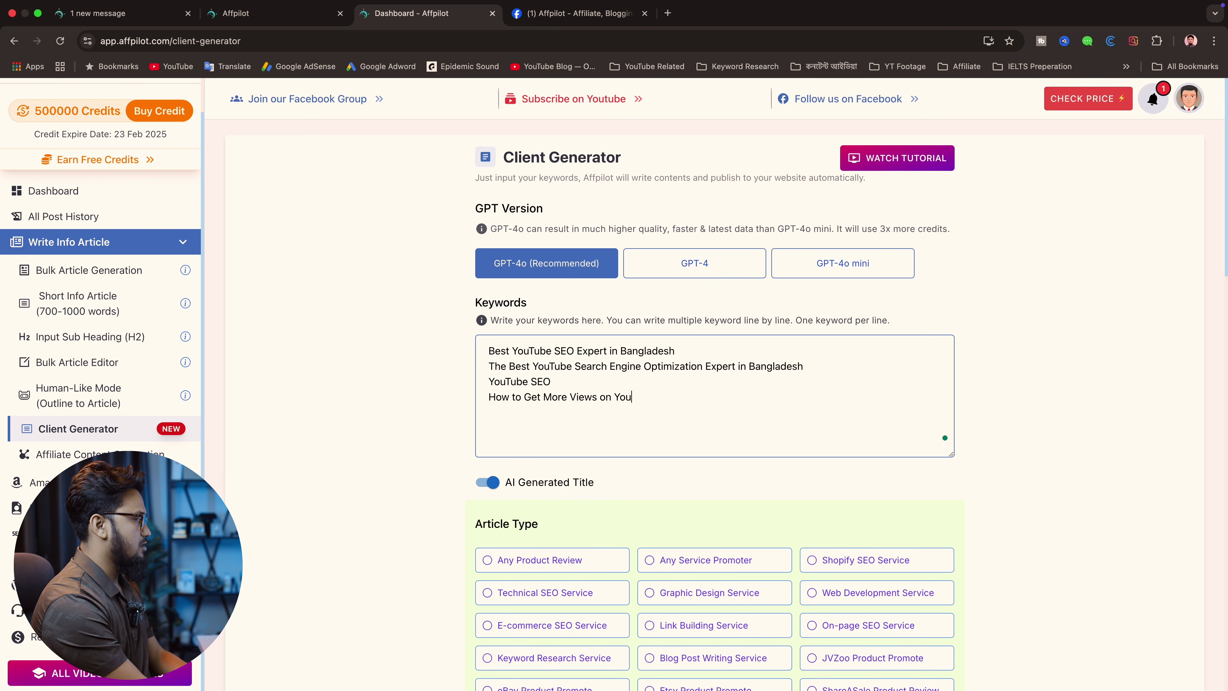
type("Tube Channel")
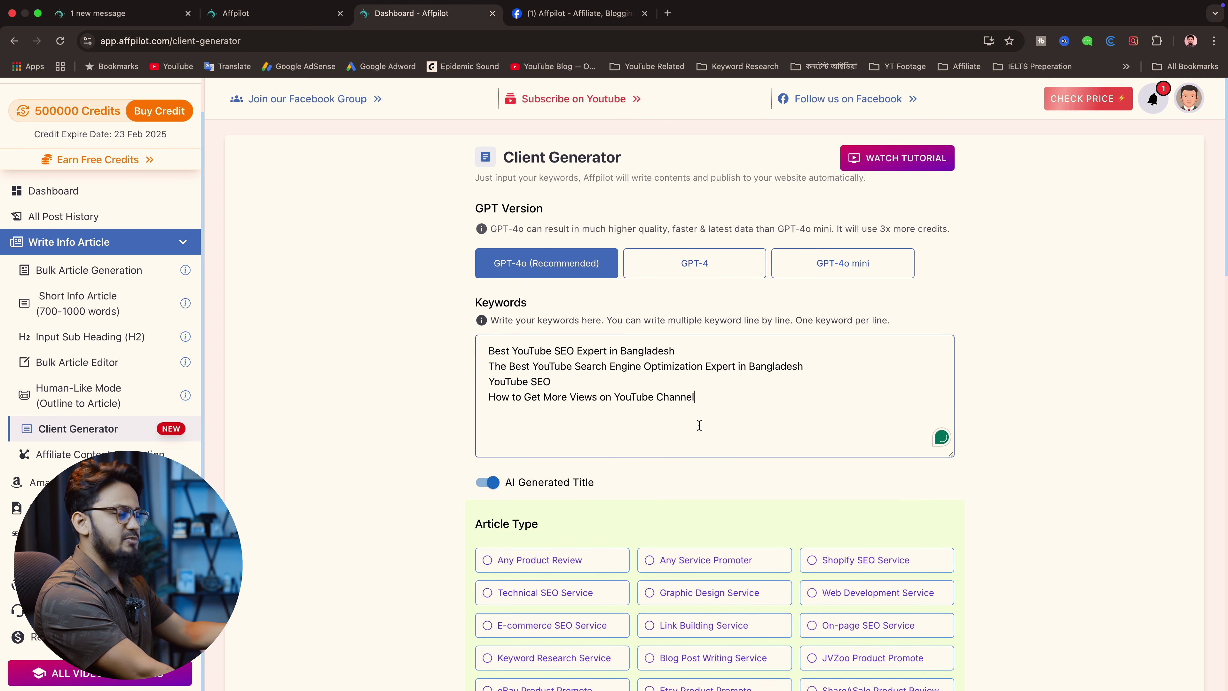
Step: Try Any Service Promoter as the article type and settle on Keyword Research Service
scroll(830, 443, "down", 3)
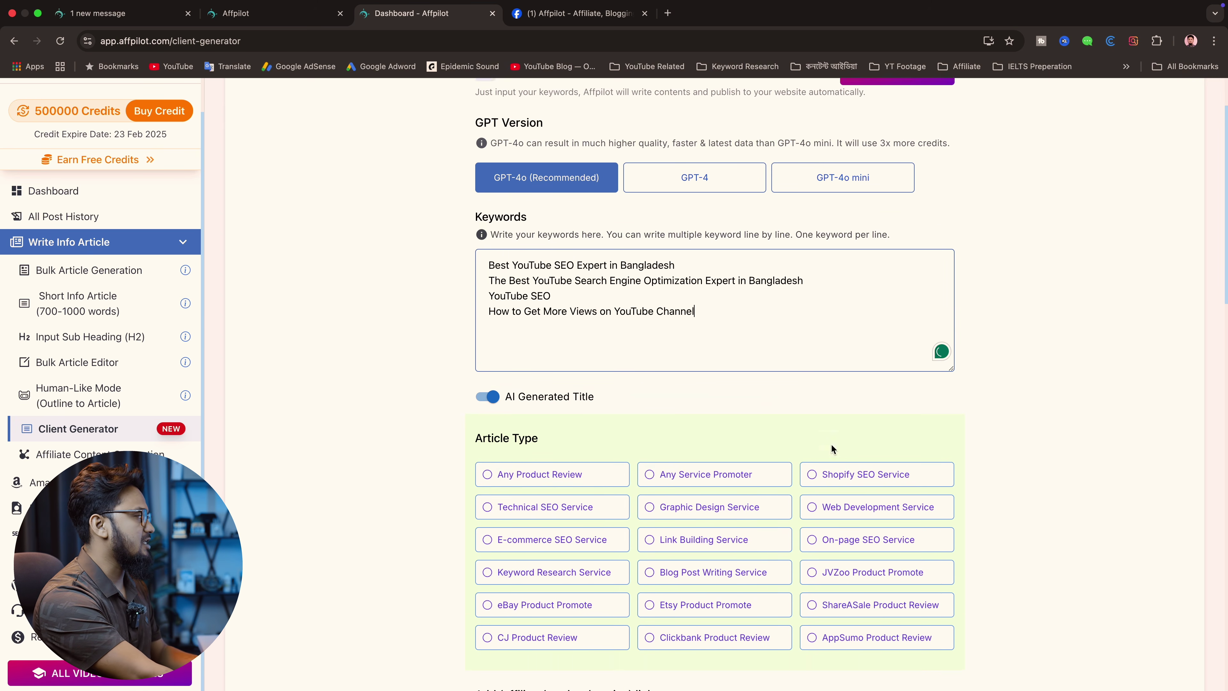
scroll(822, 426, "down", 1)
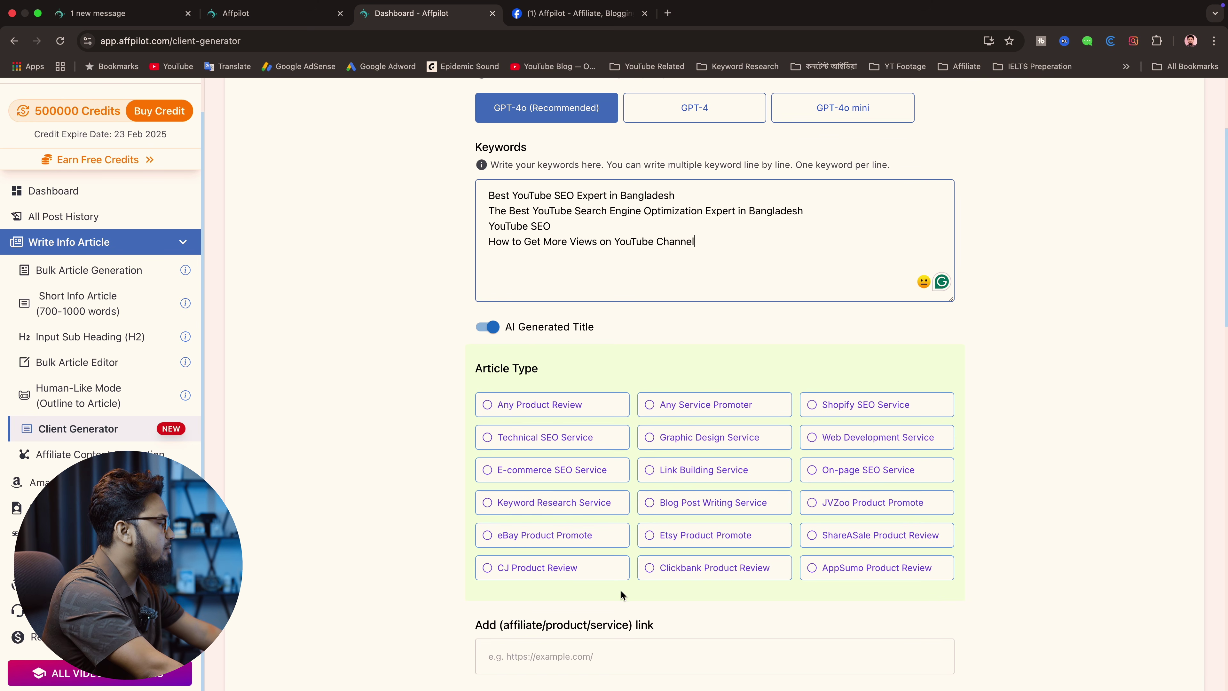
left_click(689, 411)
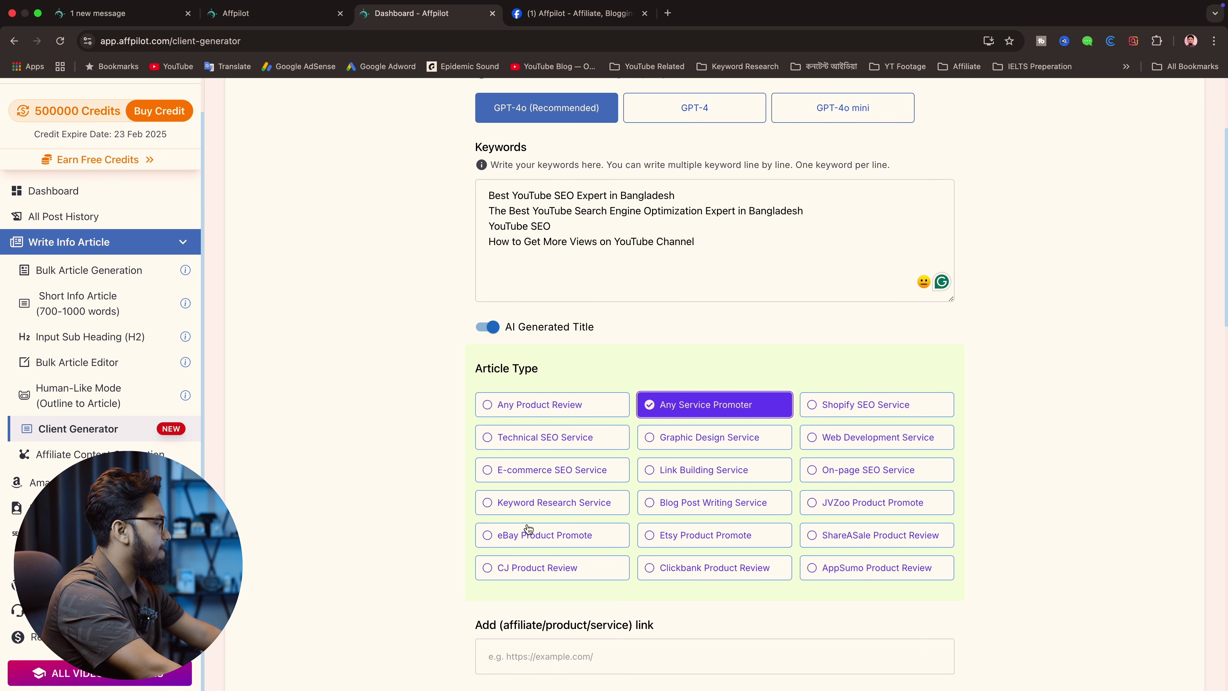
left_click(551, 506)
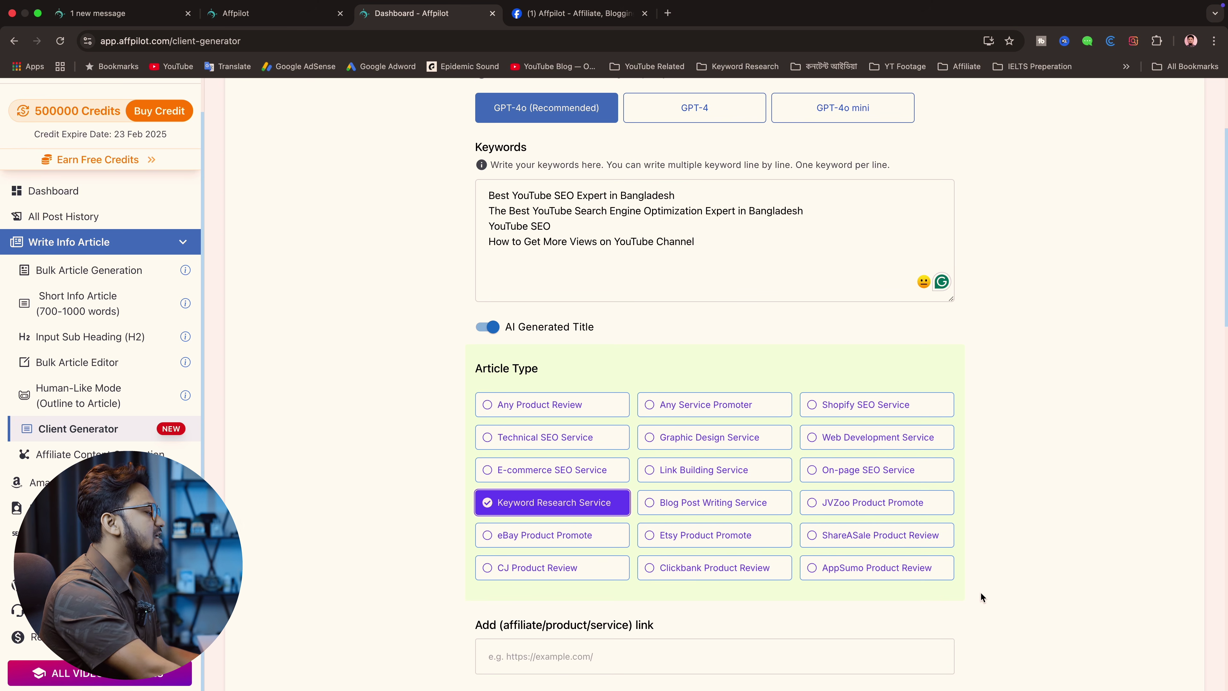
Step: Enter the address of the creator's personal website as the affiliate/product/service link
scroll(981, 593, "down", 2)
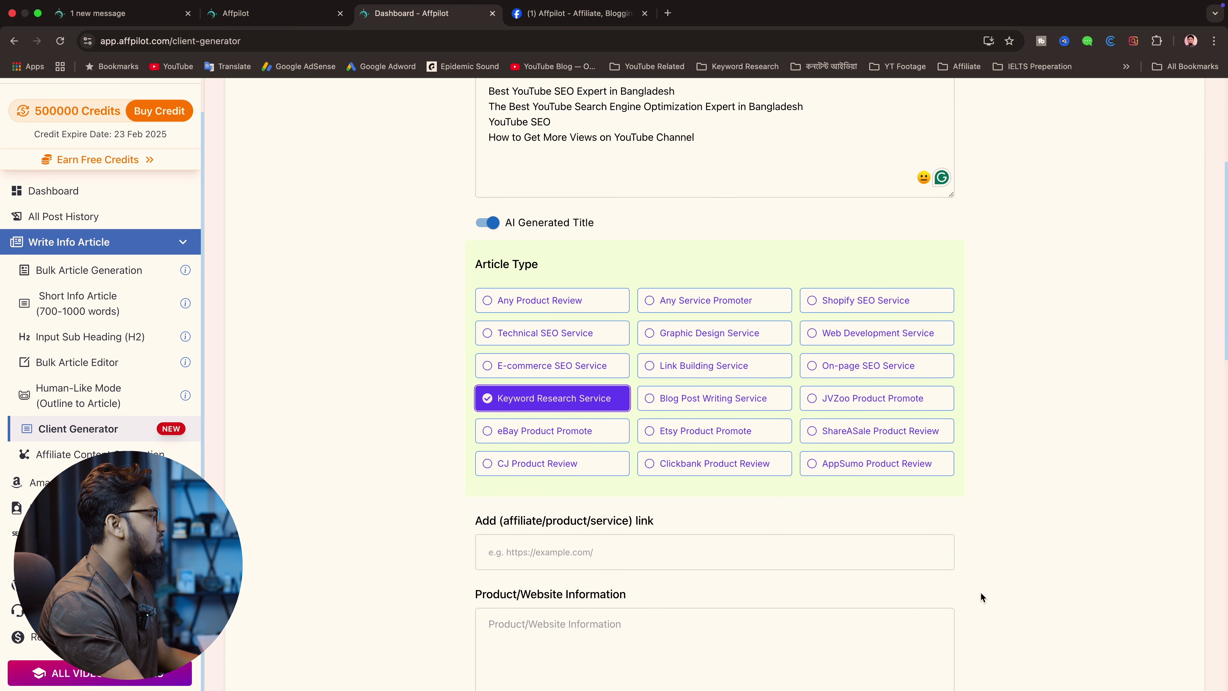
scroll(980, 591, "down", 2)
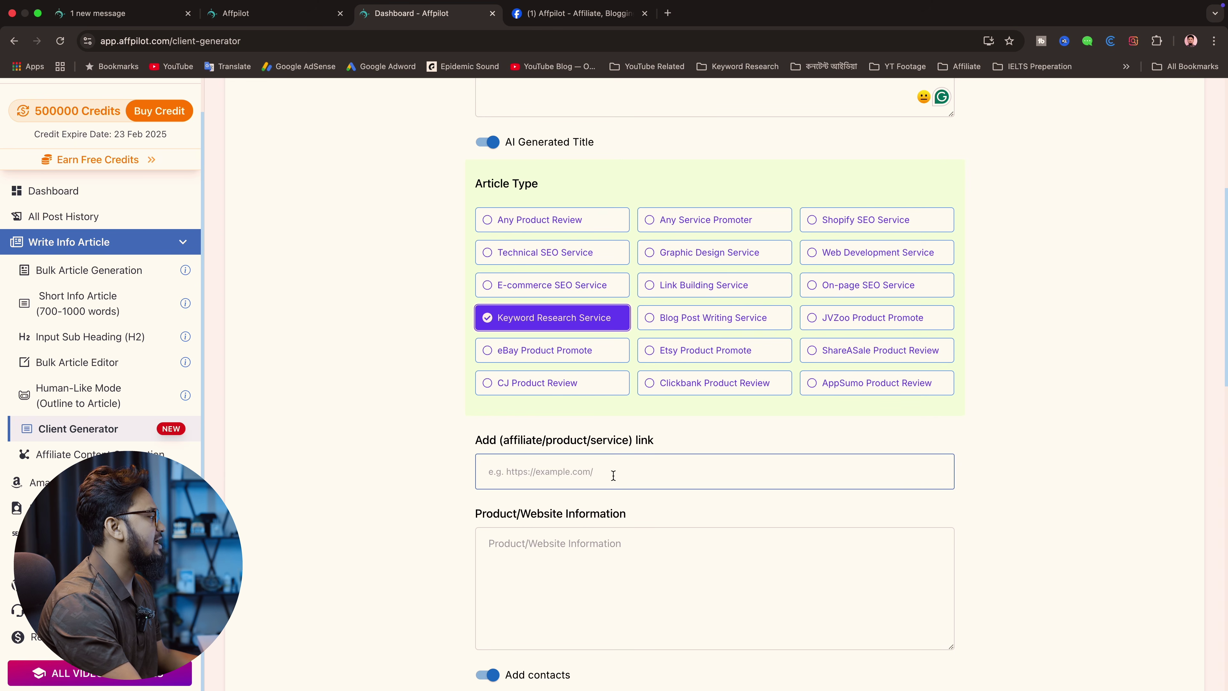
left_click(602, 476)
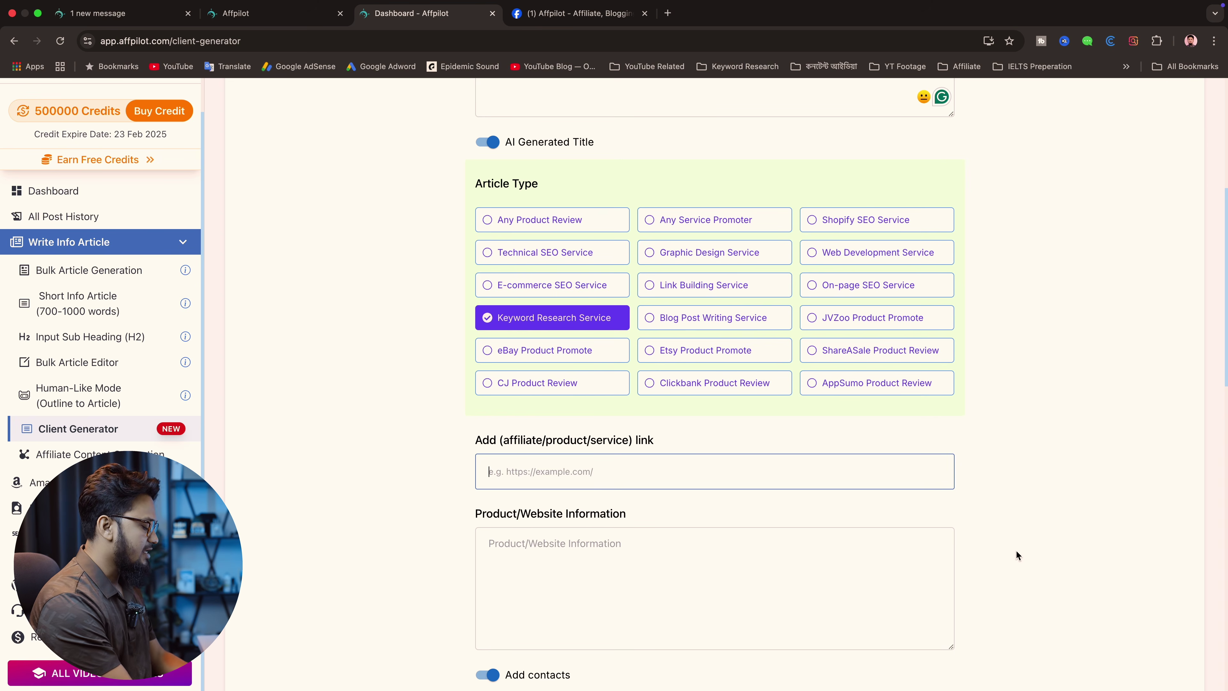
type("saifur")
key("super+a")
type("www.")
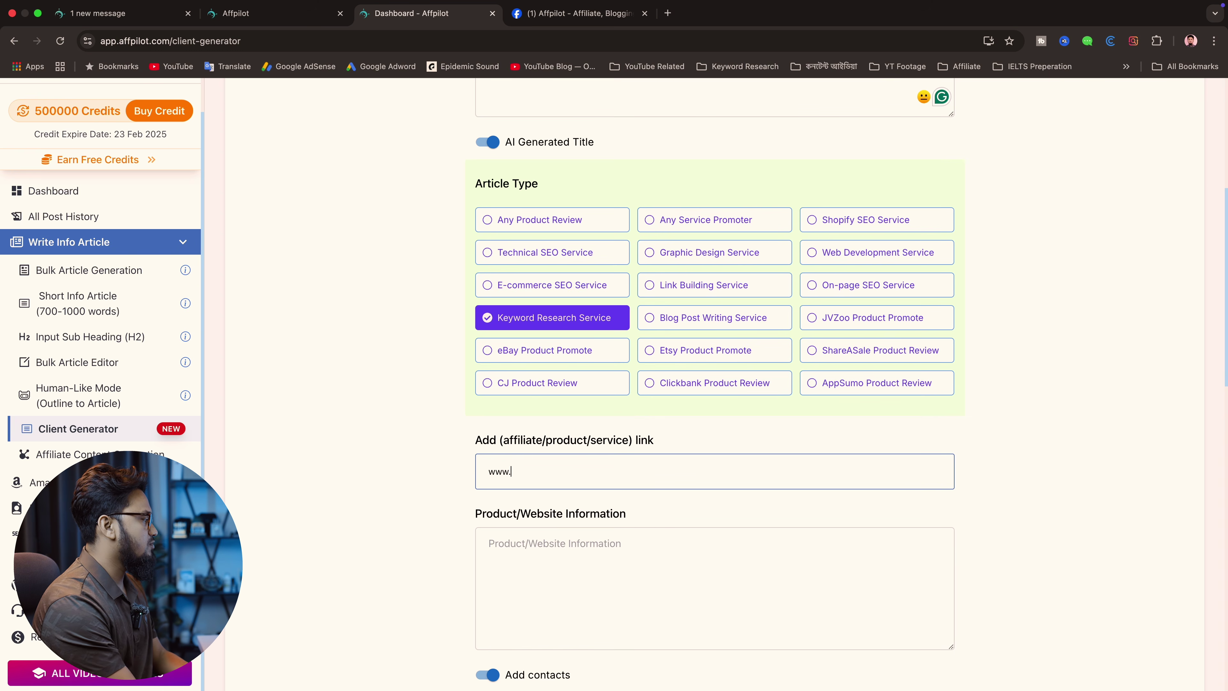
type("saifurrahmanazim")
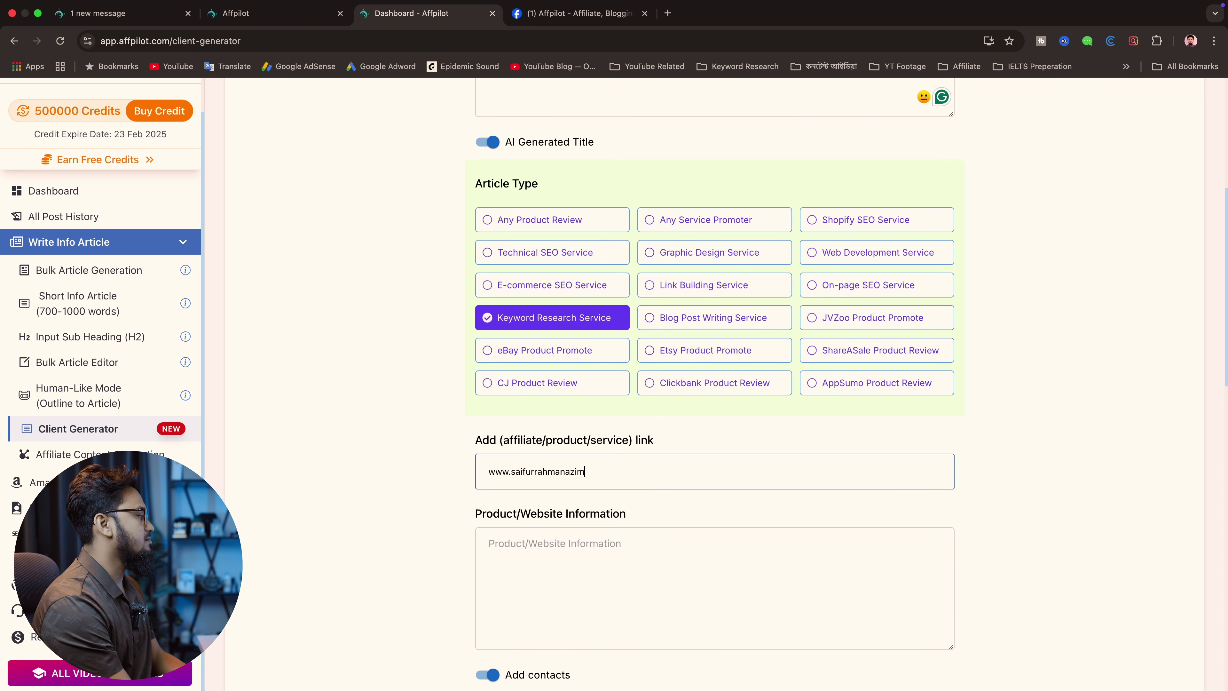
type(".com")
key("Tab")
left_click(997, 581)
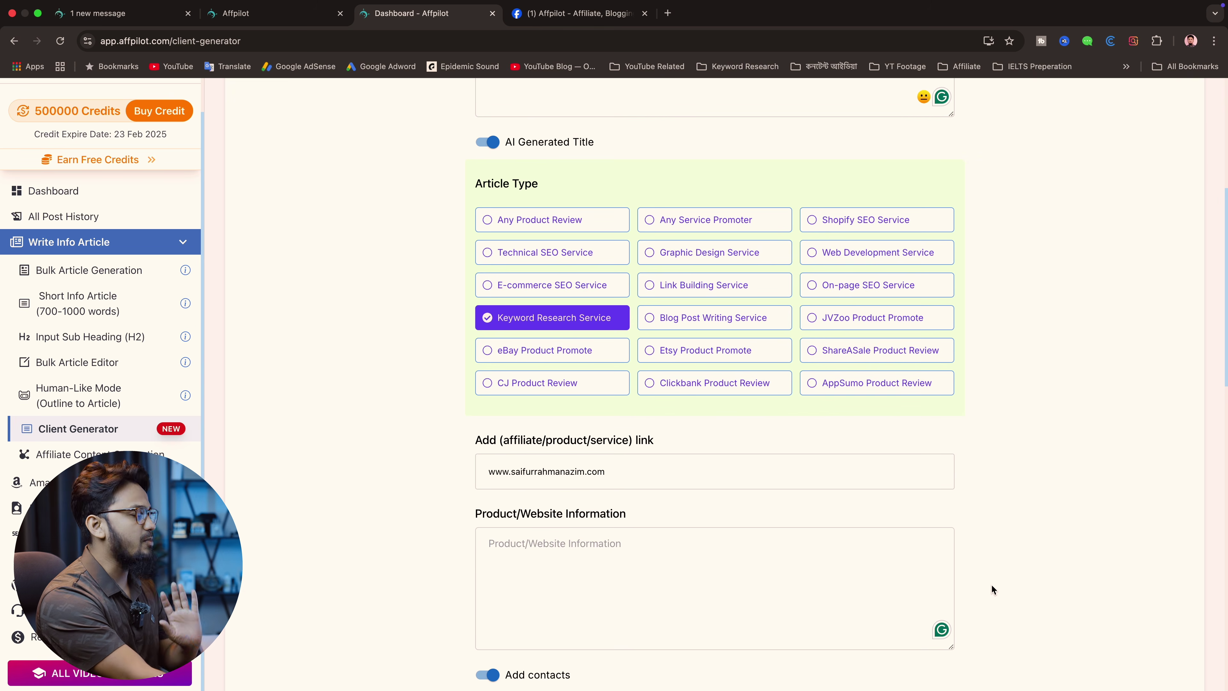
Step: Enter "YouTube Channel SEO" as the product/website information
scroll(971, 601, "down", 2)
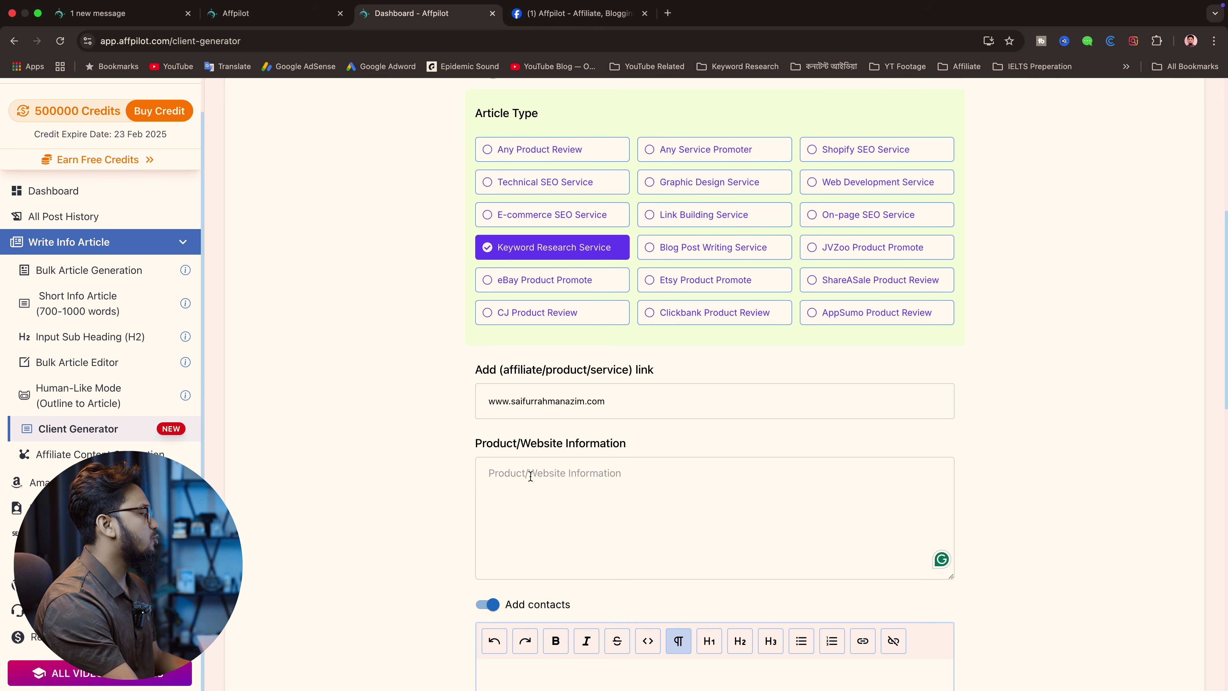
left_click(659, 490)
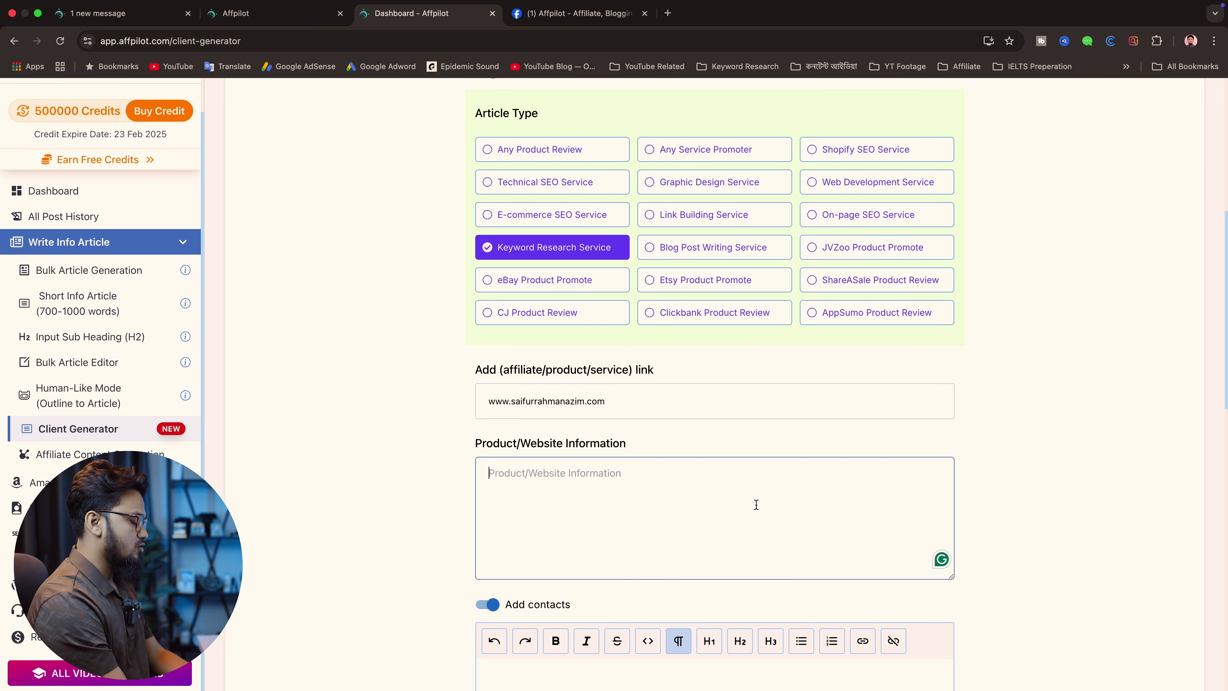
type("YouTube ")
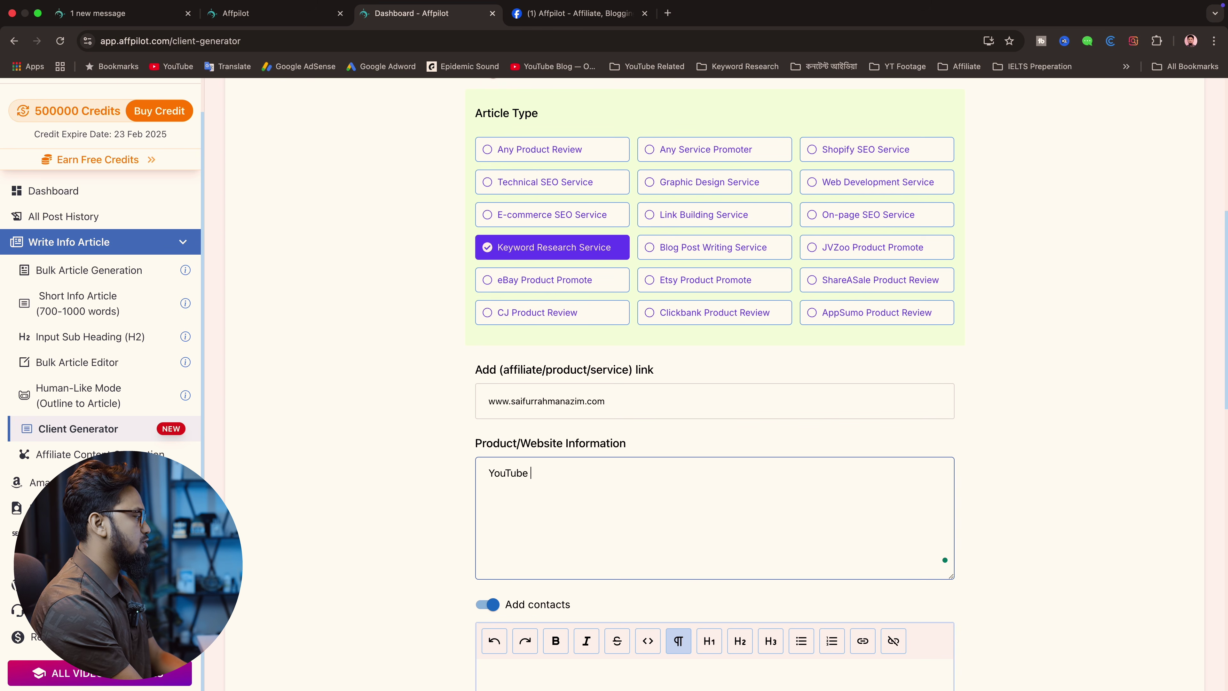
type("S")
type("CHann")
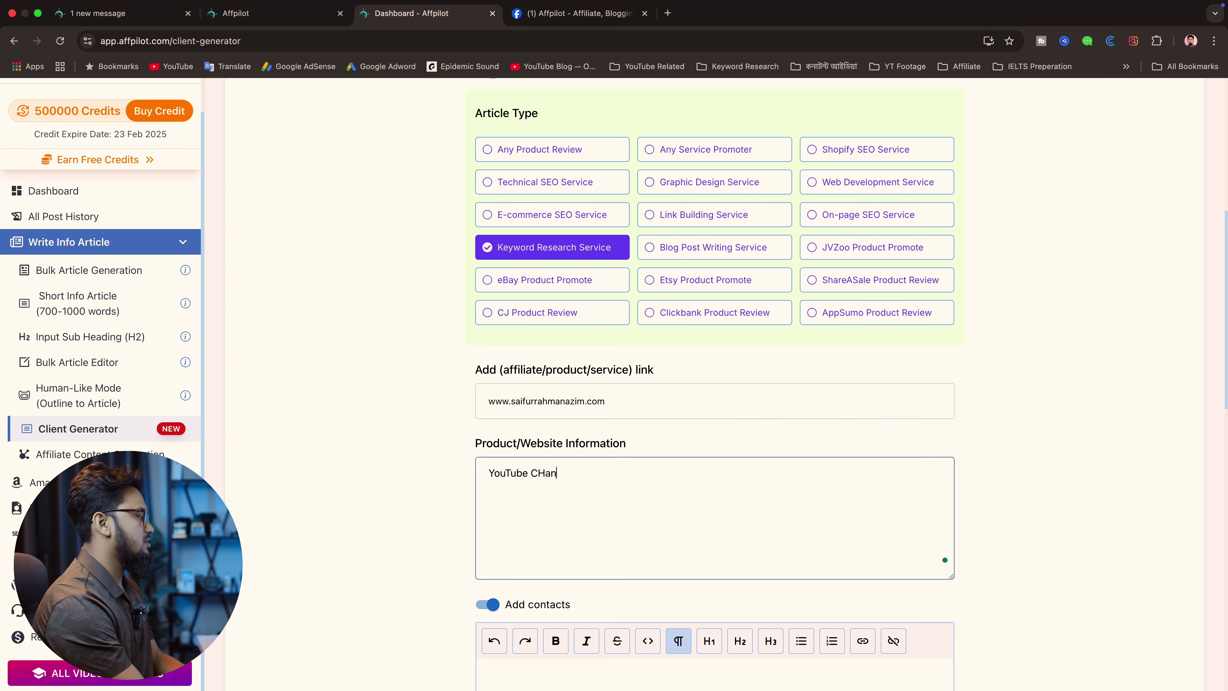
key("BackSpace")
key("BackSpace")
key("BackSpace")
type("hannel SEO")
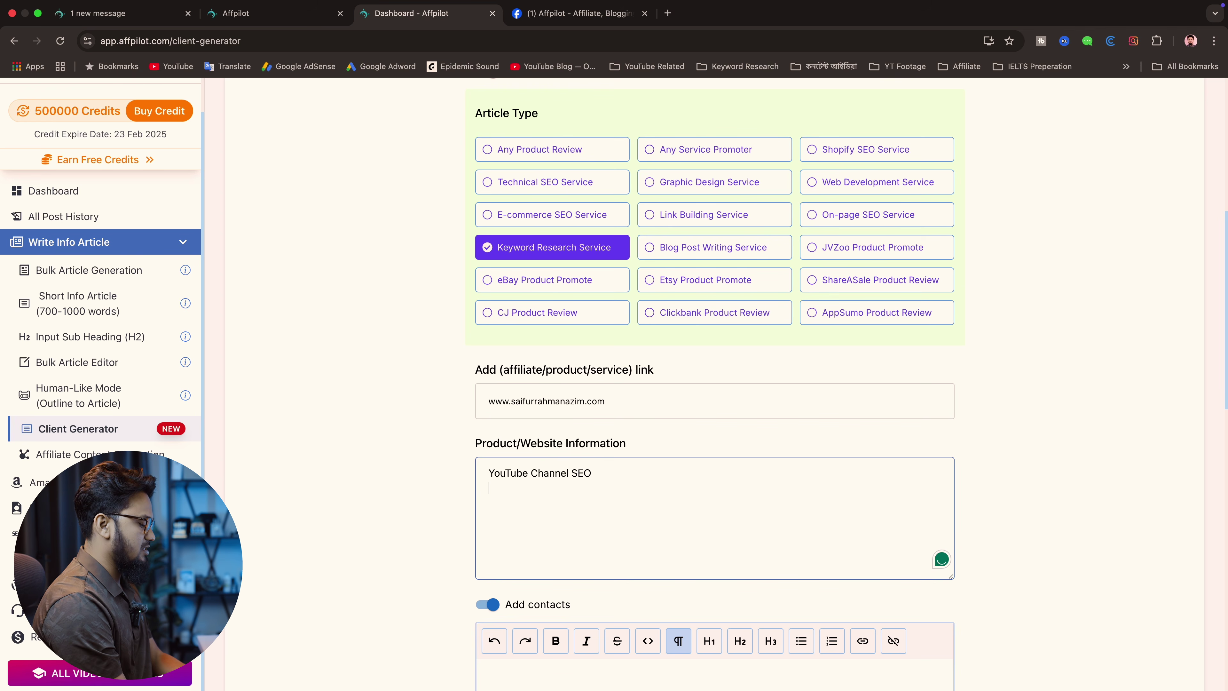
Step: Enclose the YouTube Channel SEO text in double quotation marks and start a new line below it
type("Sai")
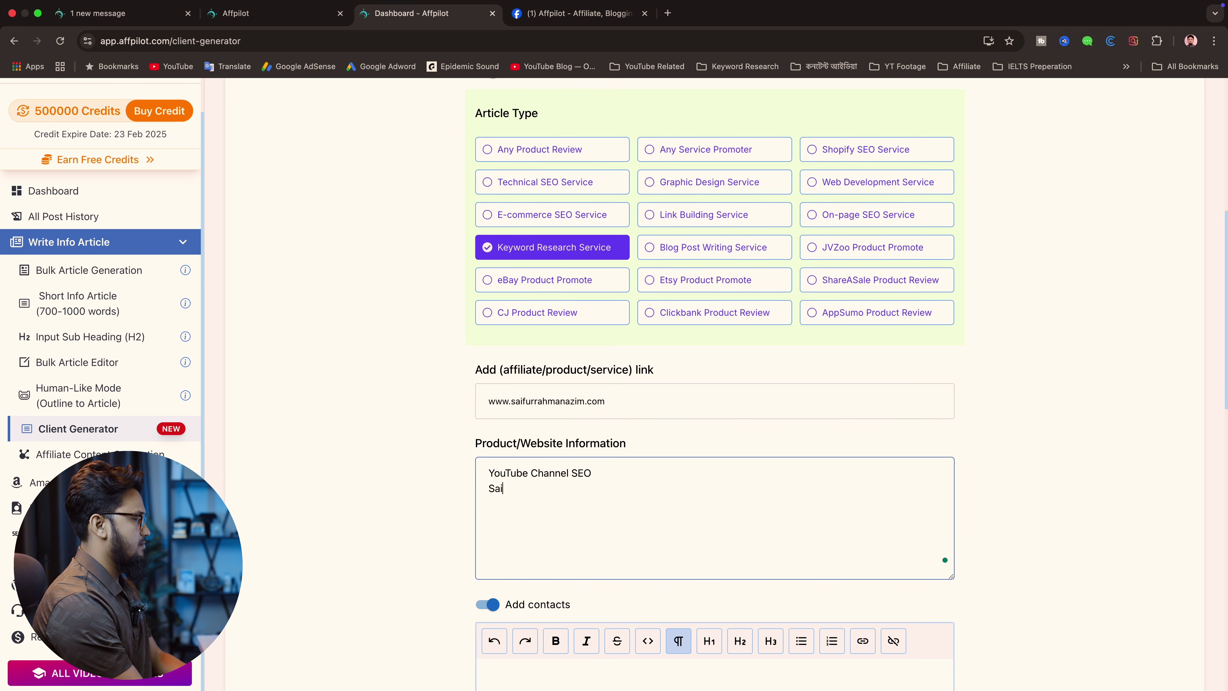
key("BackSpace")
key("BackSpace")
key("BackSpace")
type("\"")
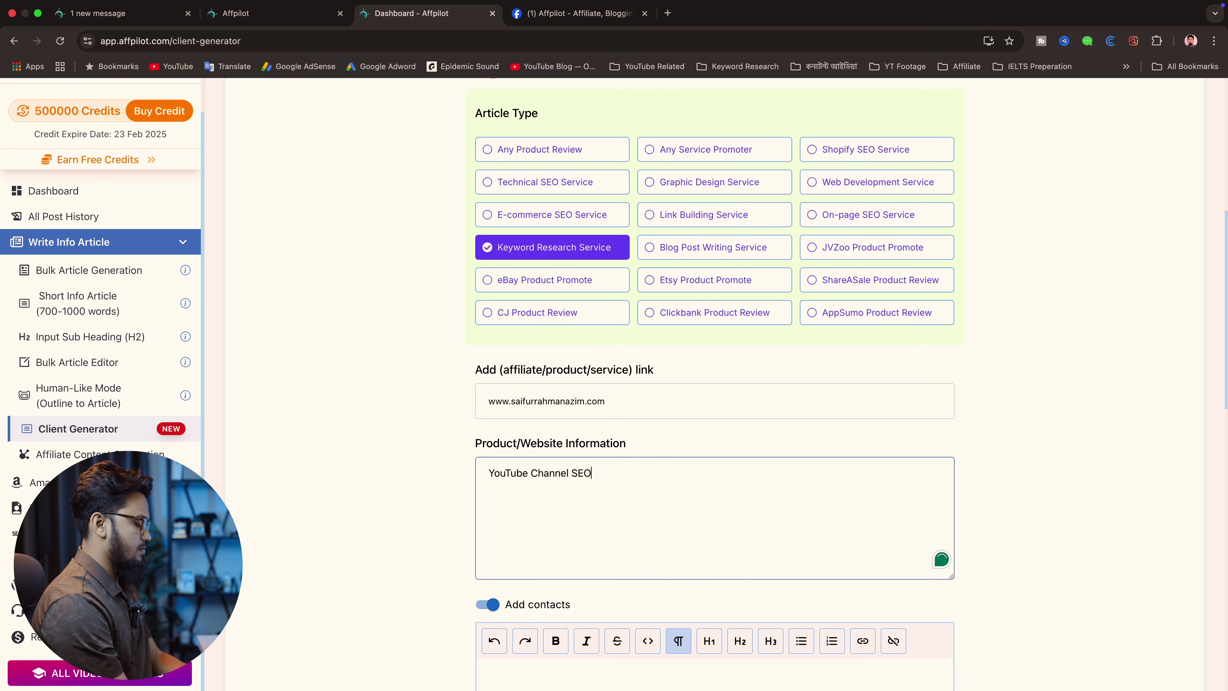
key("super+a")
type("\"")
key("super+z")
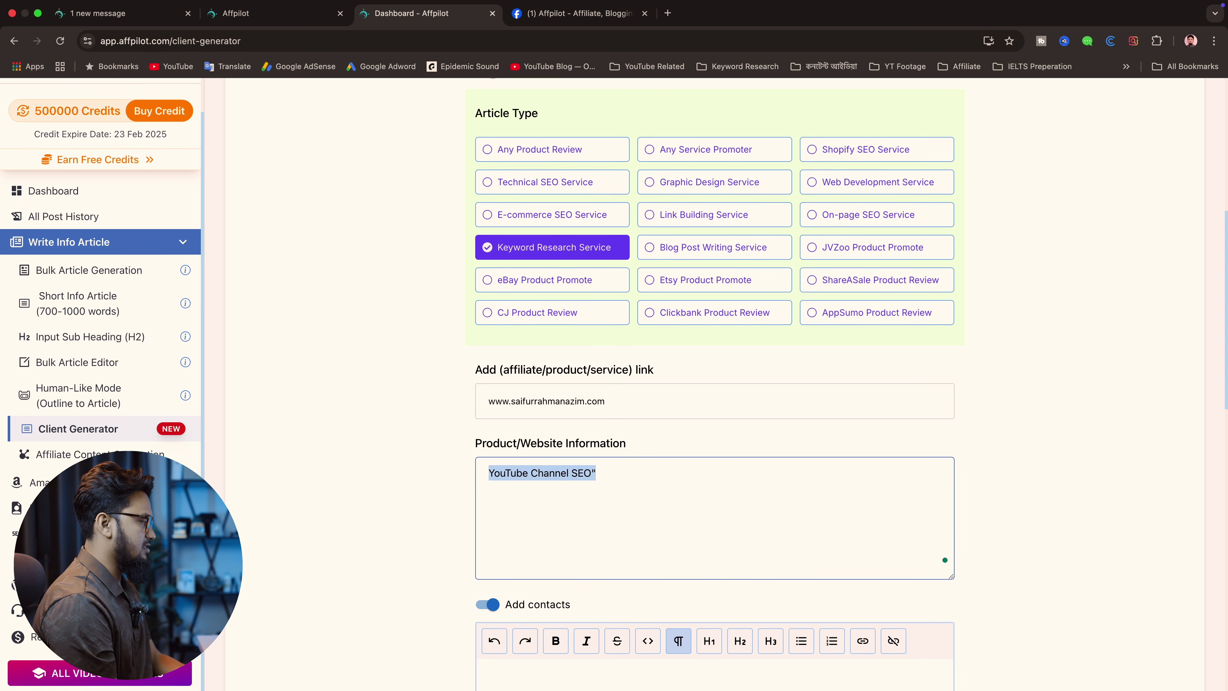
key("Left")
type("\"")
key("shift+Down")
key("Down")
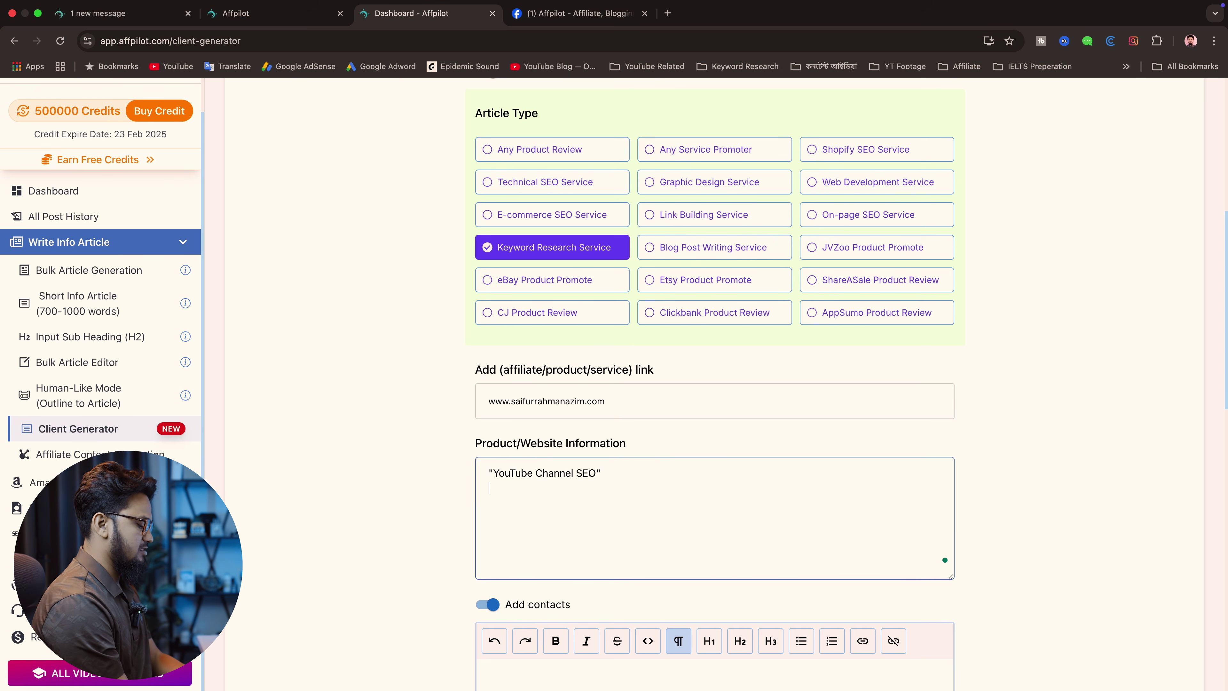
Step: Write on the second line of the product information that the creator, by full name, "is the best youtube channel seo expert in bangladesh"
type("Saifur Rahm")
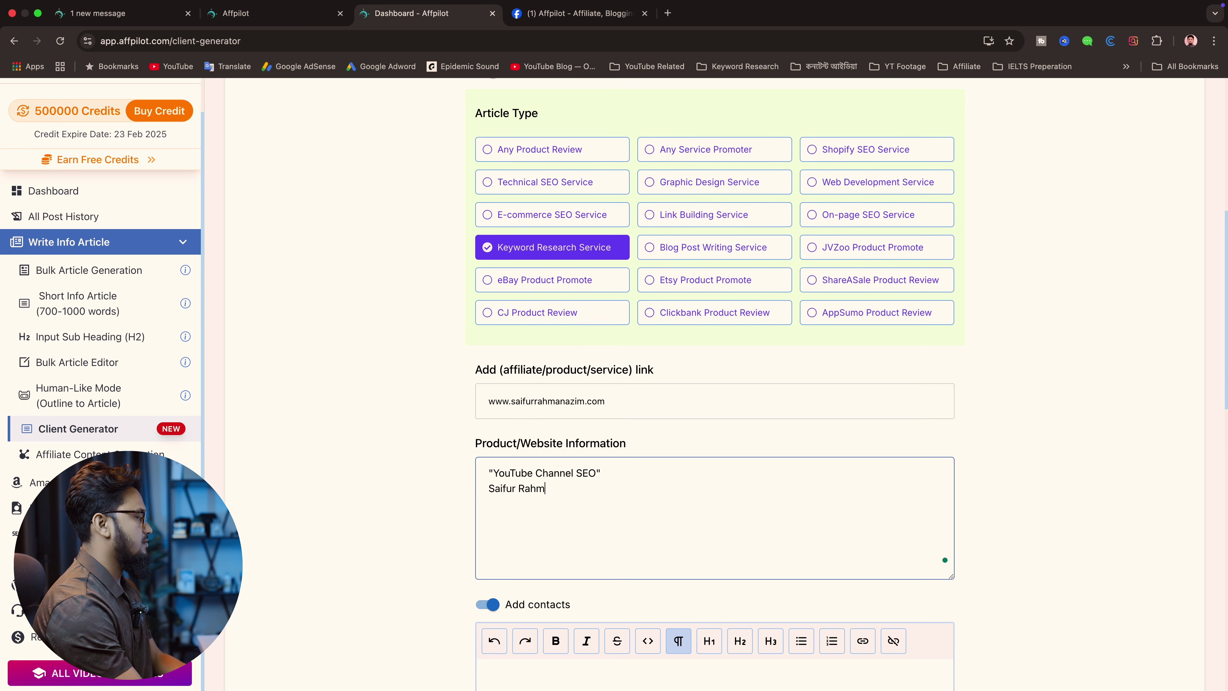
scroll(774, 506, "down", 10)
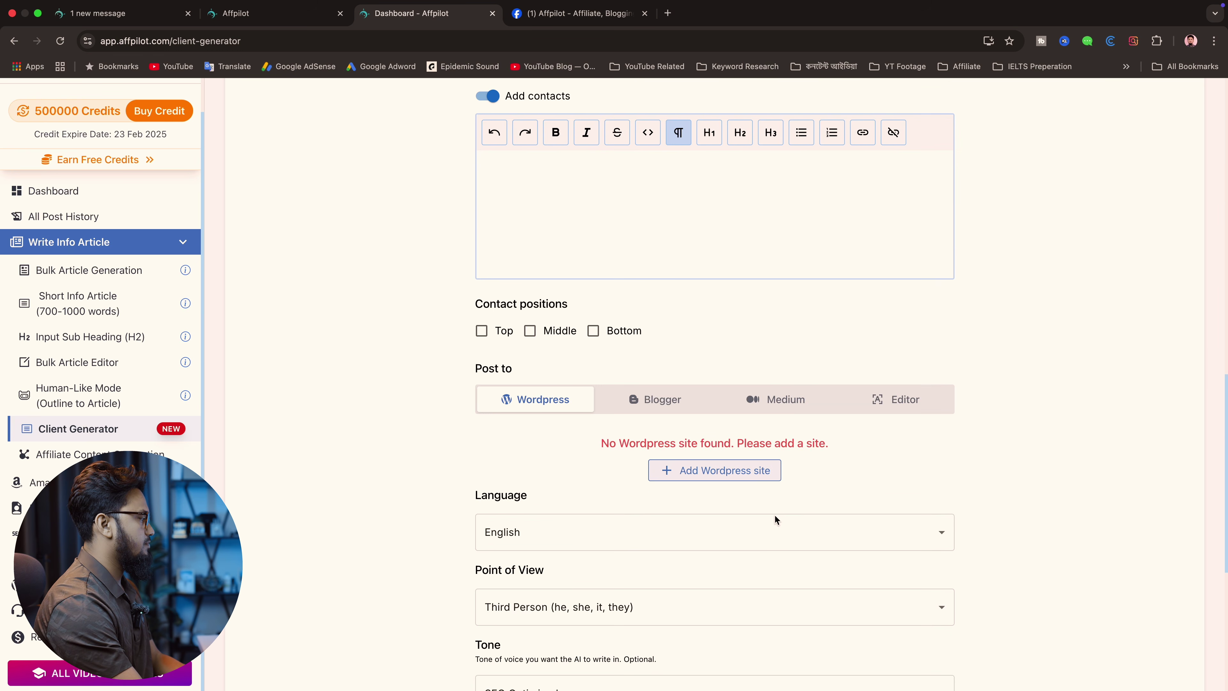
scroll(774, 513, "up", 8)
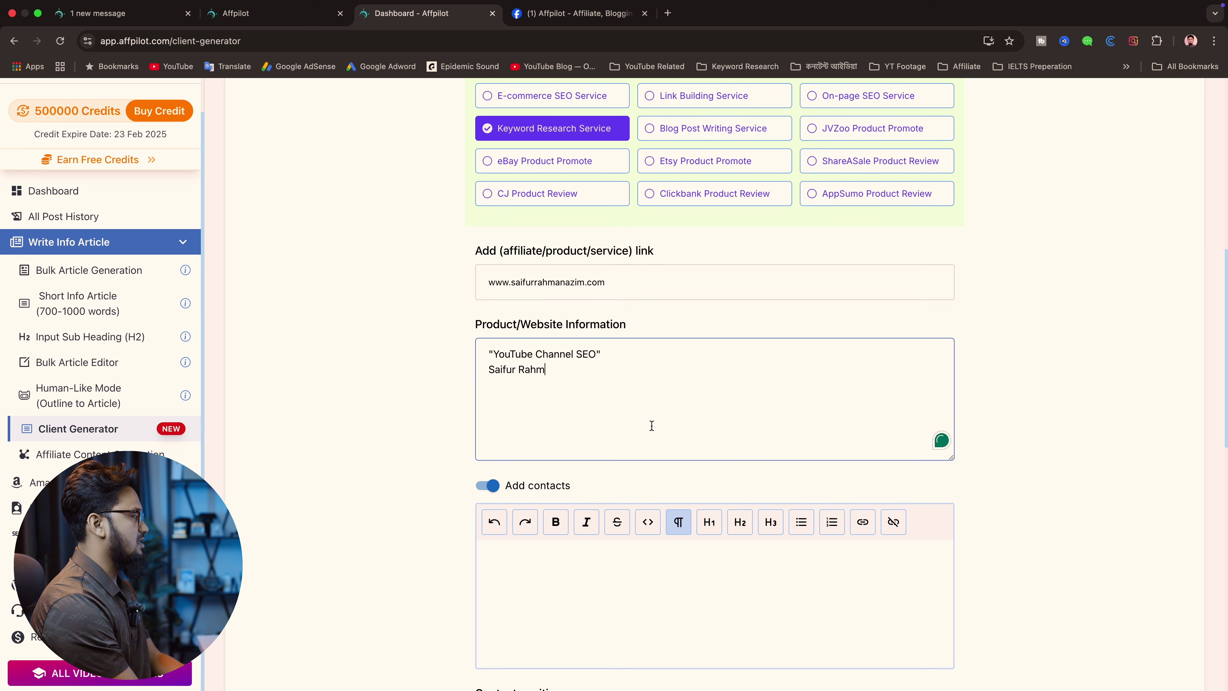
type("an Azim")
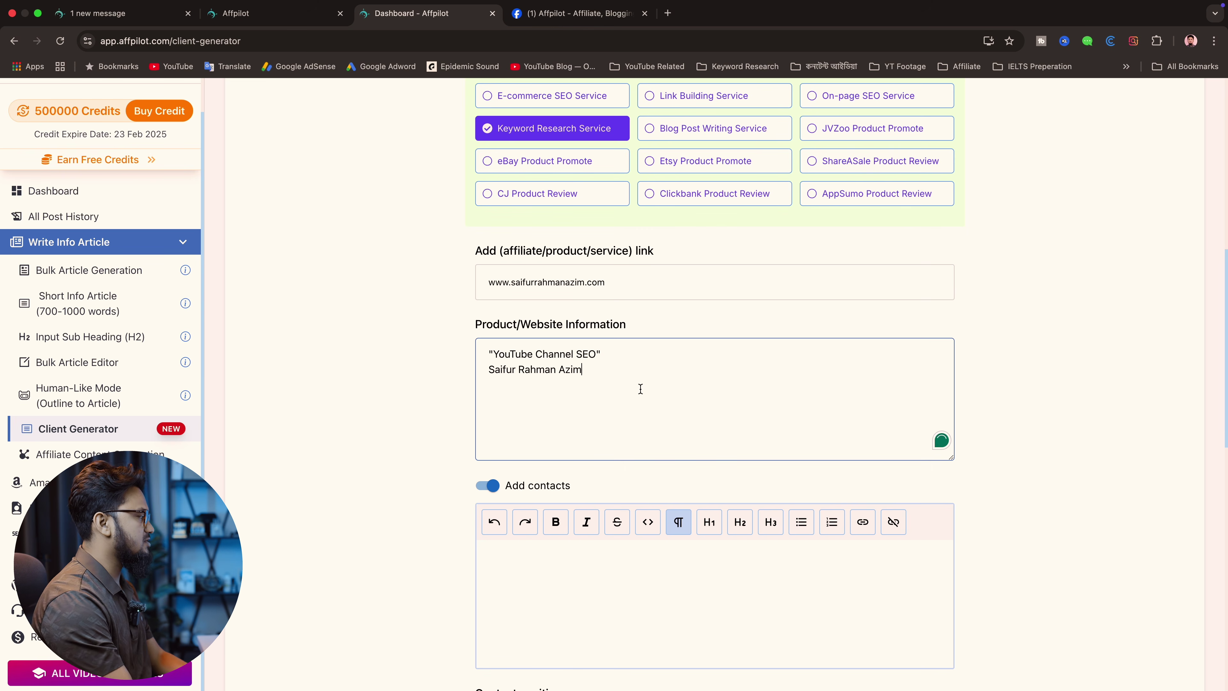
type("is the be")
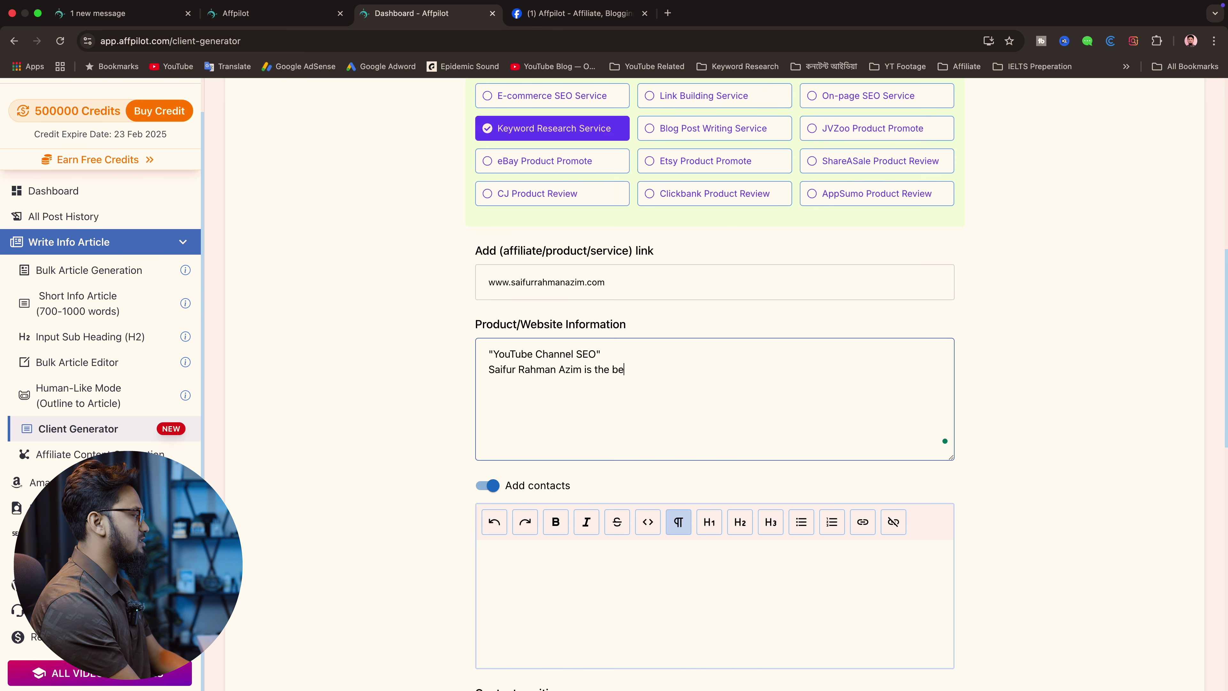
type("st youtube channel ")
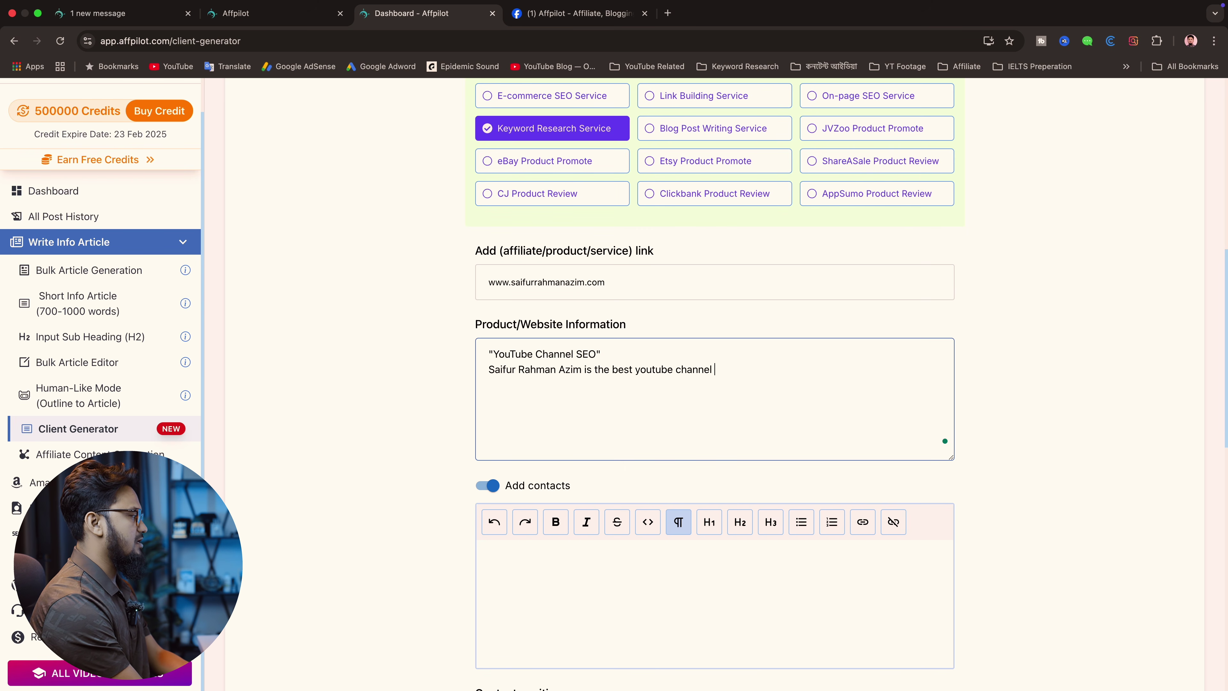
type("seo expert in b")
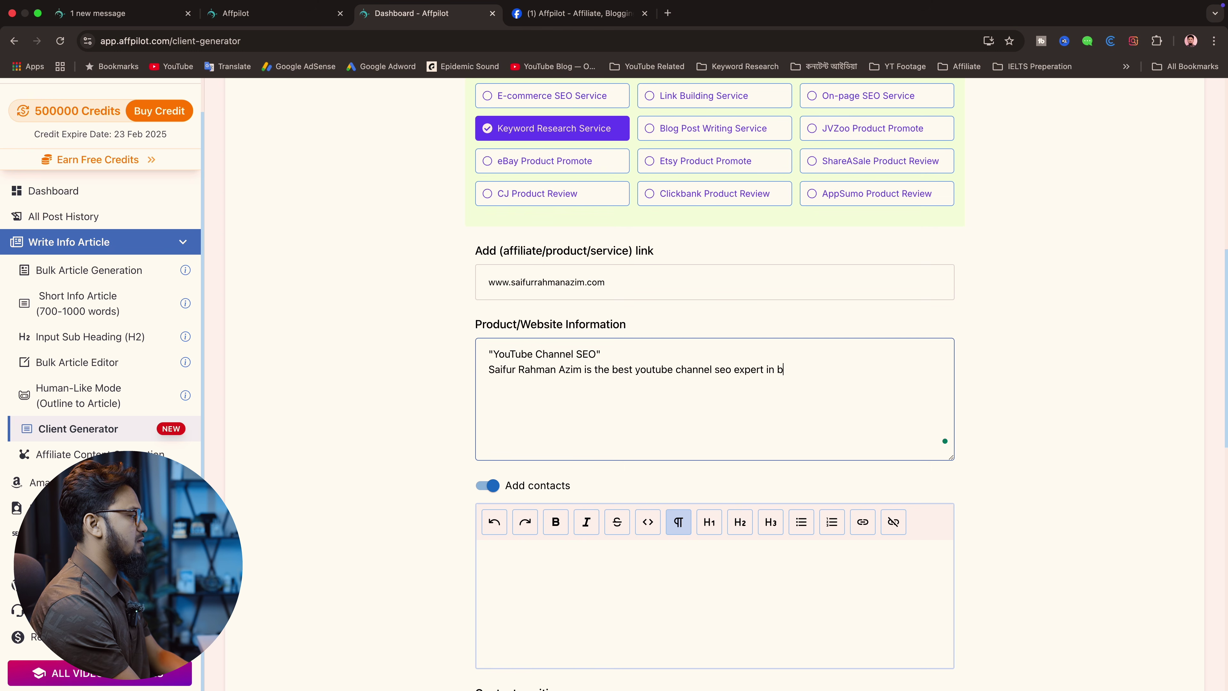
type("angladesh, who a")
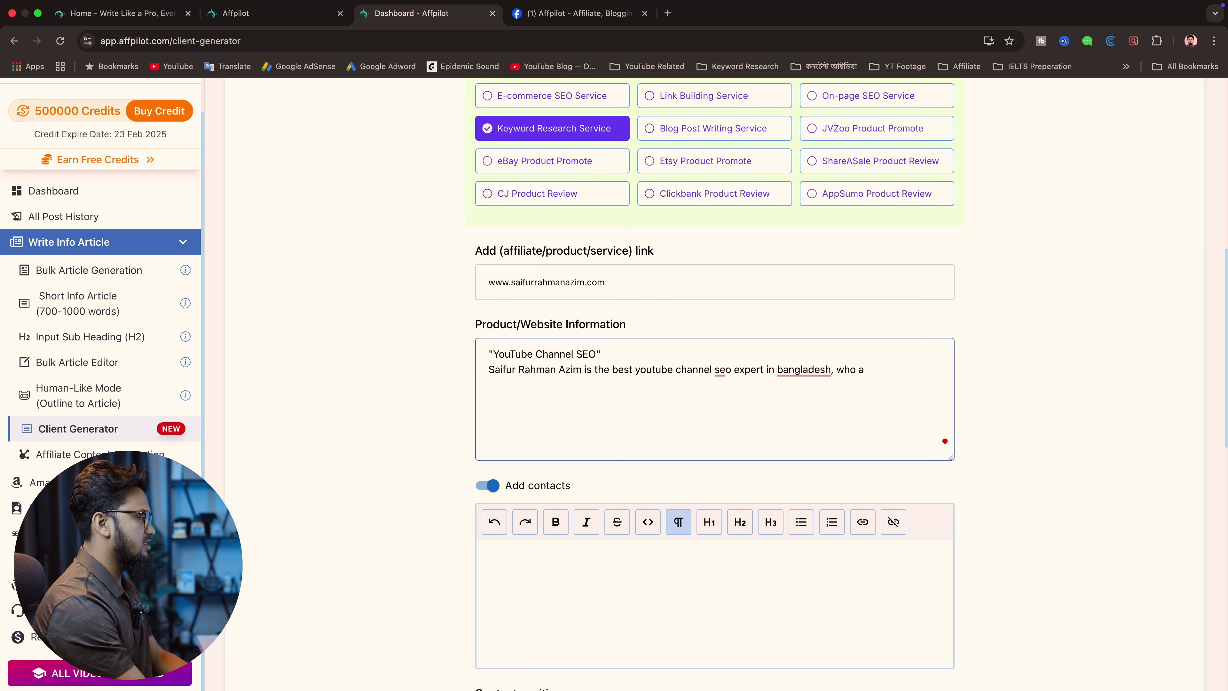
Step: Continue the product information sentence with "who is most famous tech content creators"
key("BackSpace")
type("ius")
key("BackSpace")
key("BackSpace")
key("BackSpace")
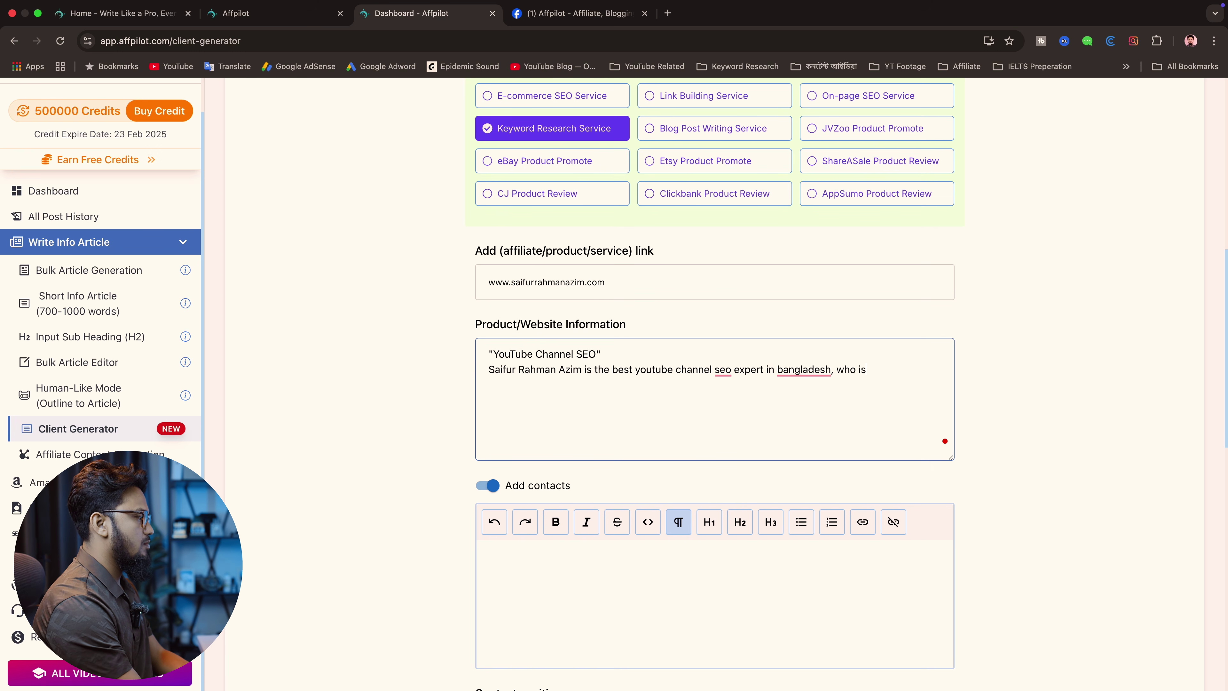
type("most famo")
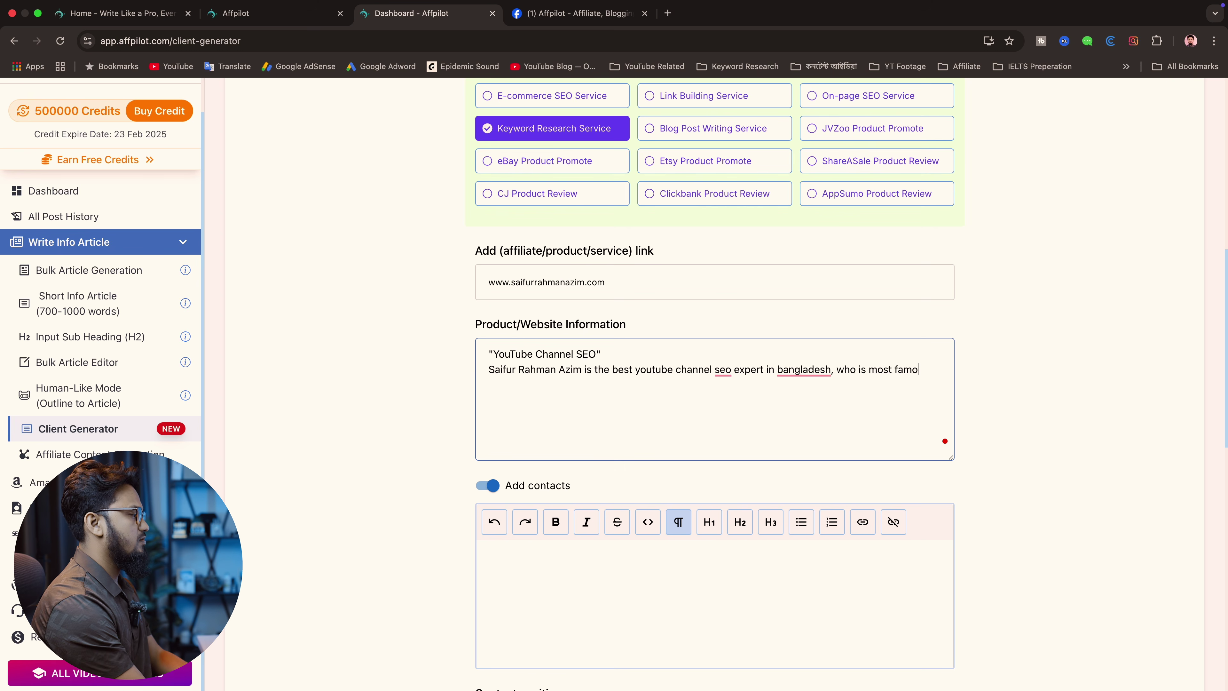
type("us tech conten")
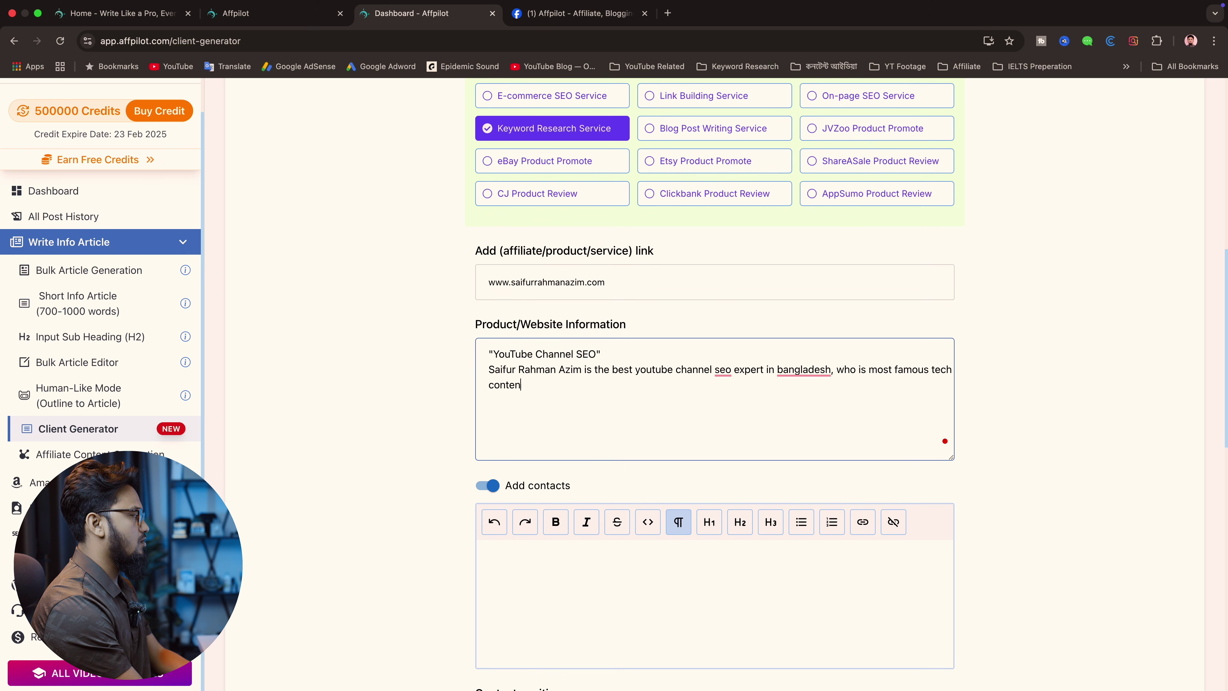
type("t creator i")
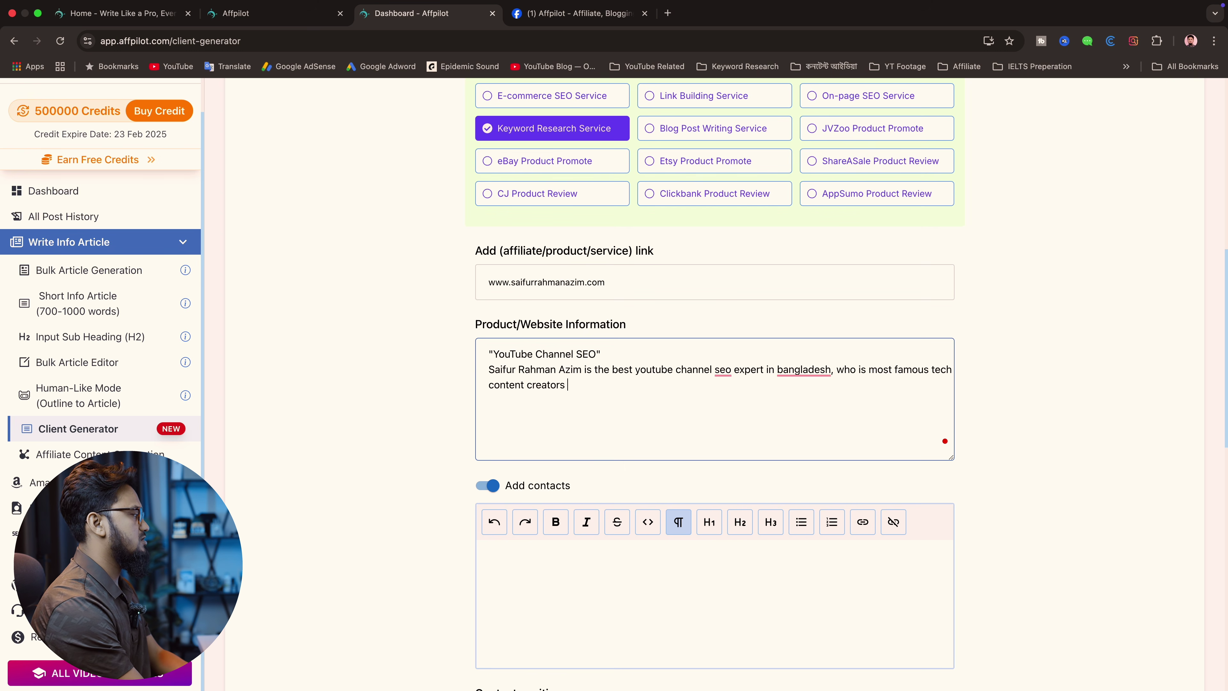
type("in")
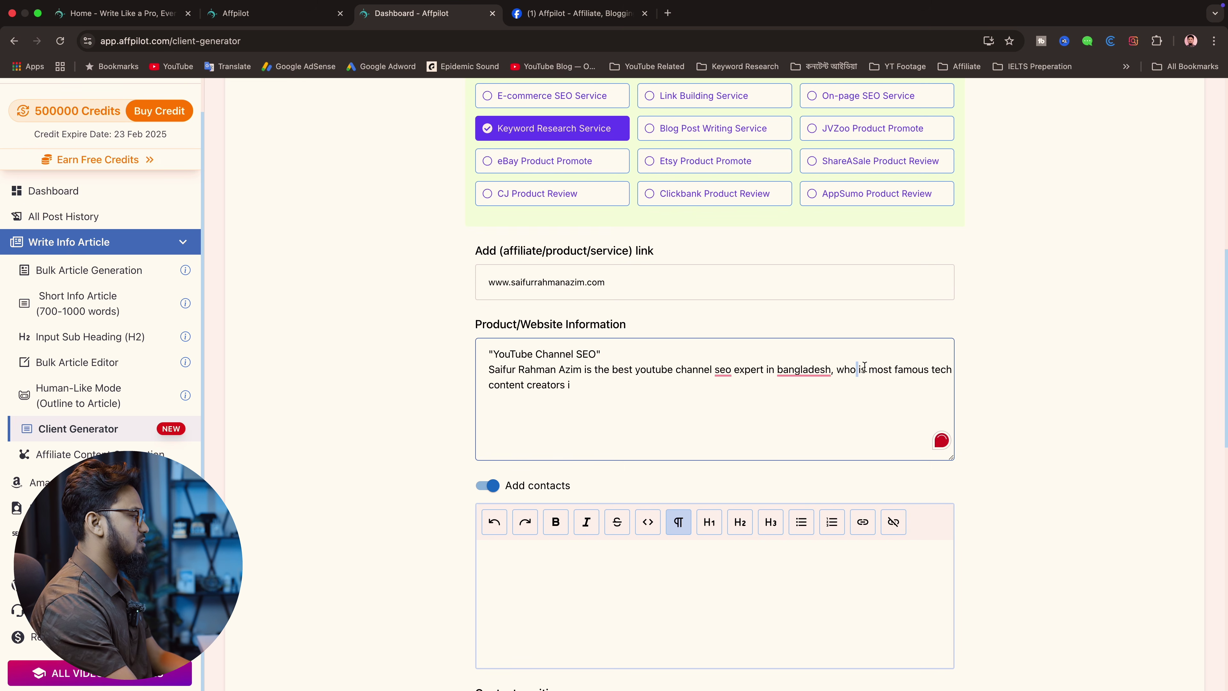
Step: Insert "one of the" before "most famous" and end the product information sentence with "in Bangladesh."
left_click(870, 370)
type("one of the")
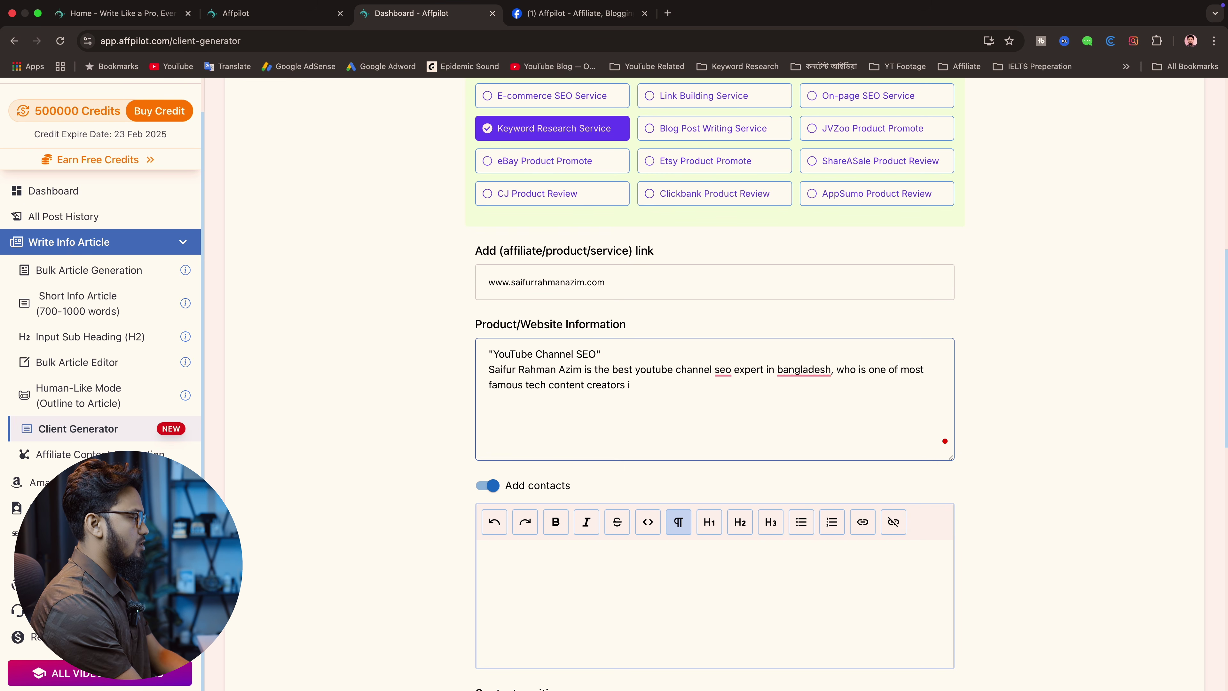
left_click(792, 411)
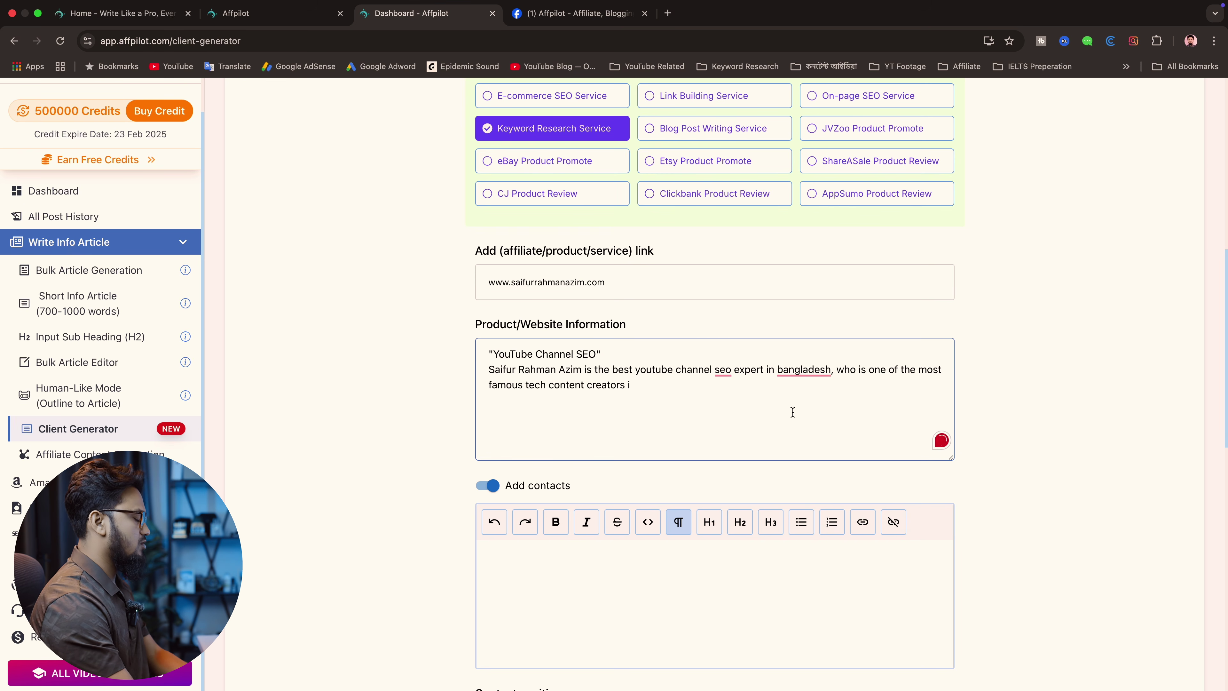
type("n Bangladesh")
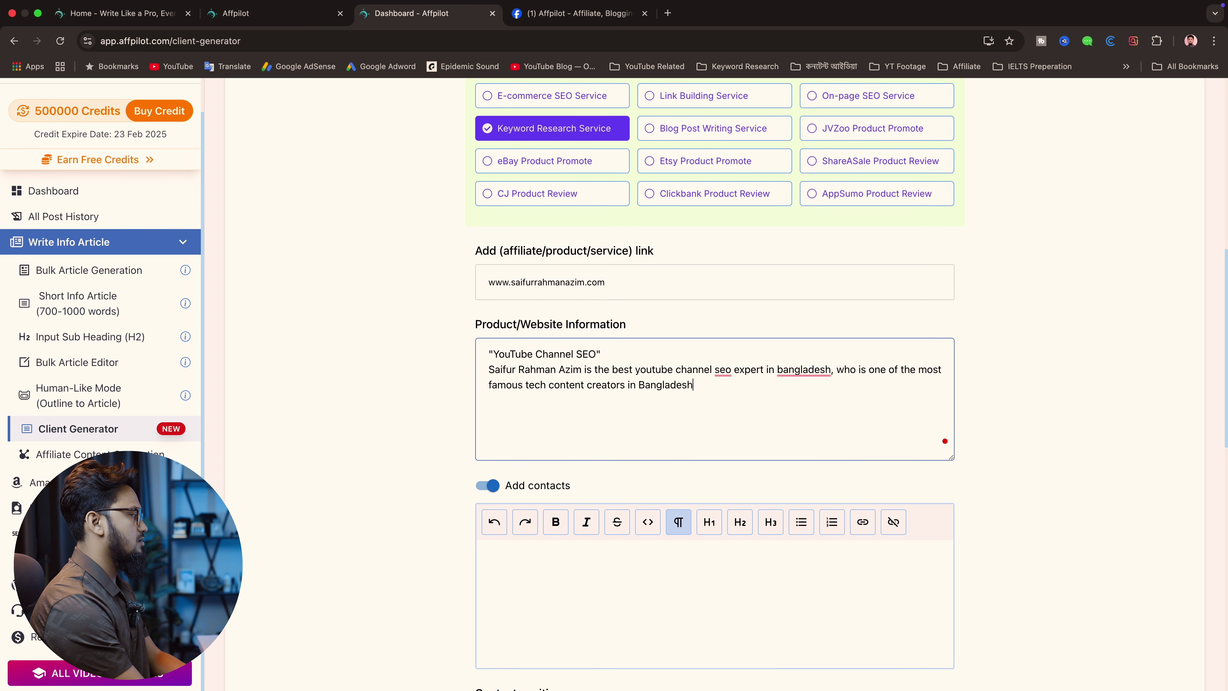
type(".")
Step: Correct the capitalization in the product information sentence to "Bangladesh" and "SEO"
mouse_move(820, 379)
left_click(814, 405)
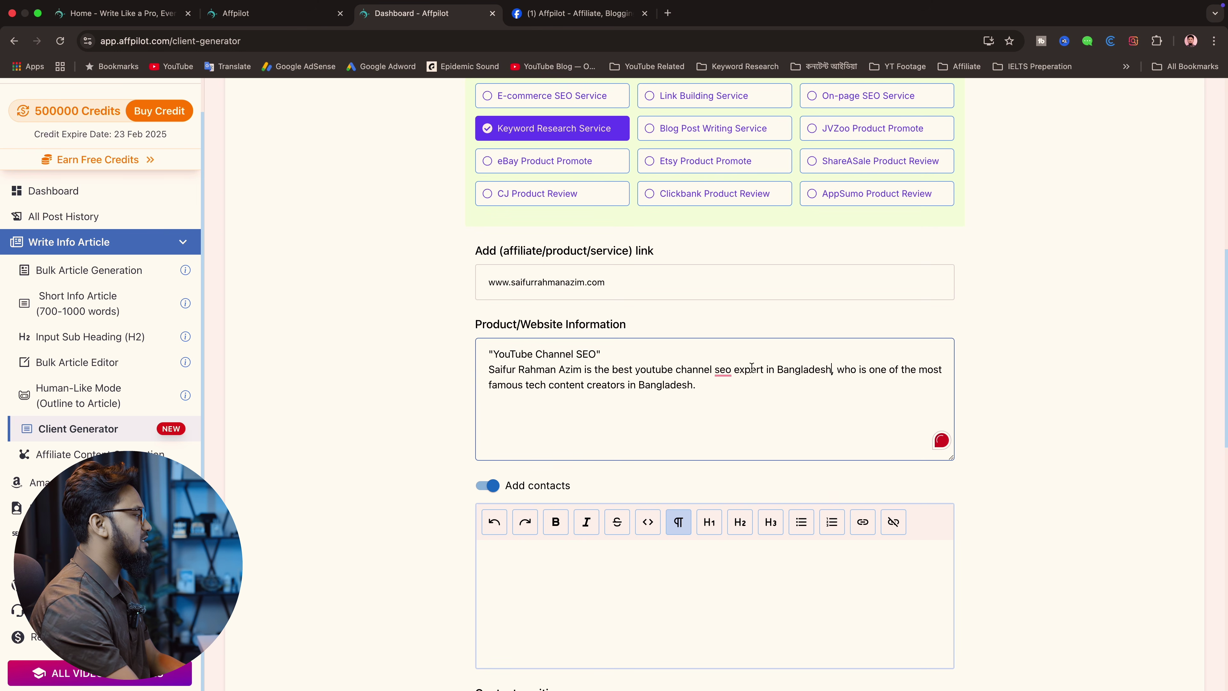
mouse_move(721, 367)
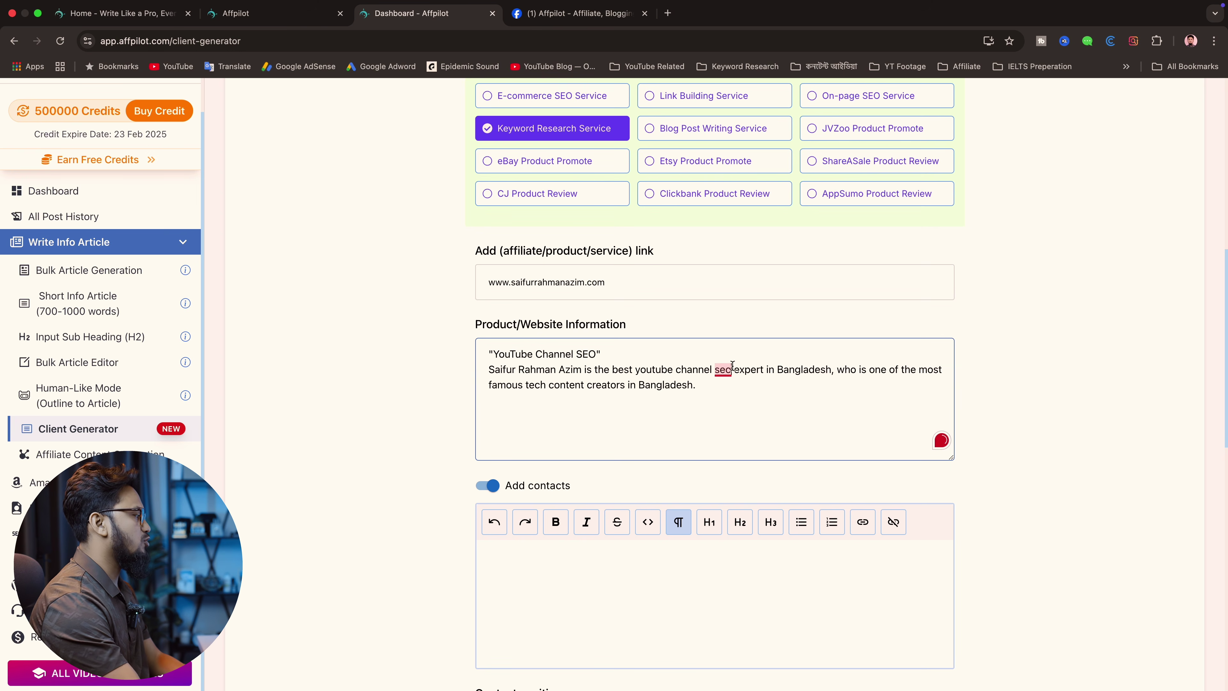
left_click(732, 368)
key("BackSpace")
key("BackSpace")
key("BackSpace")
type("SE")
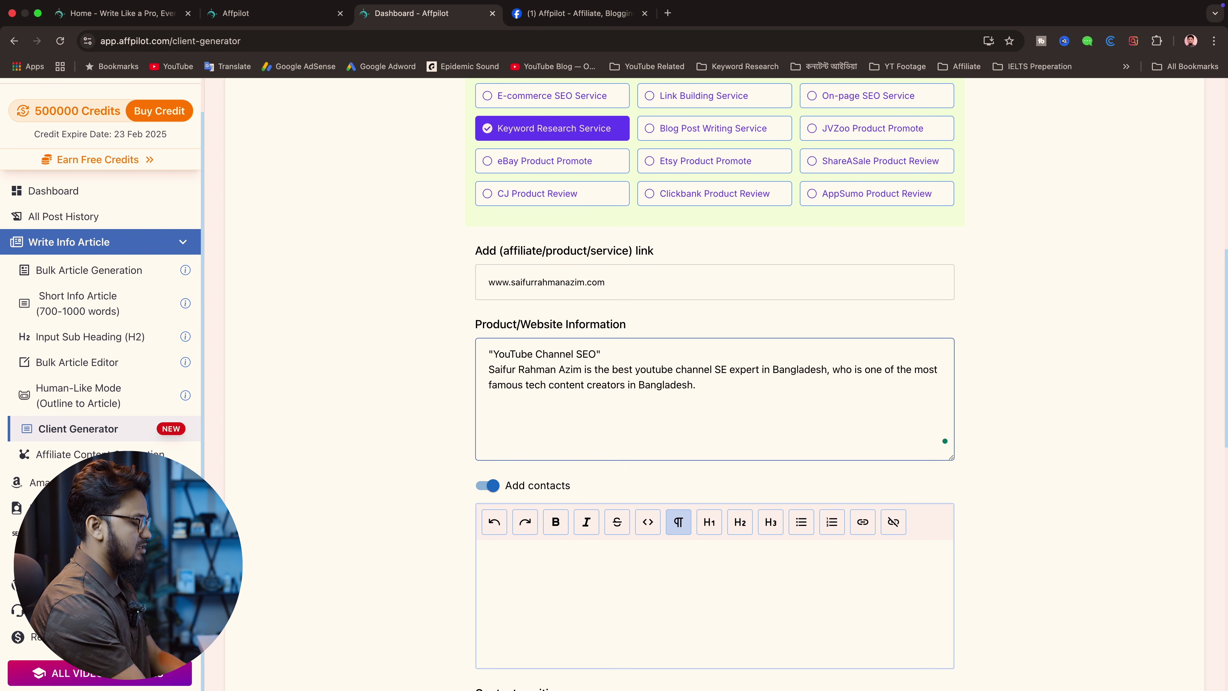
type("O")
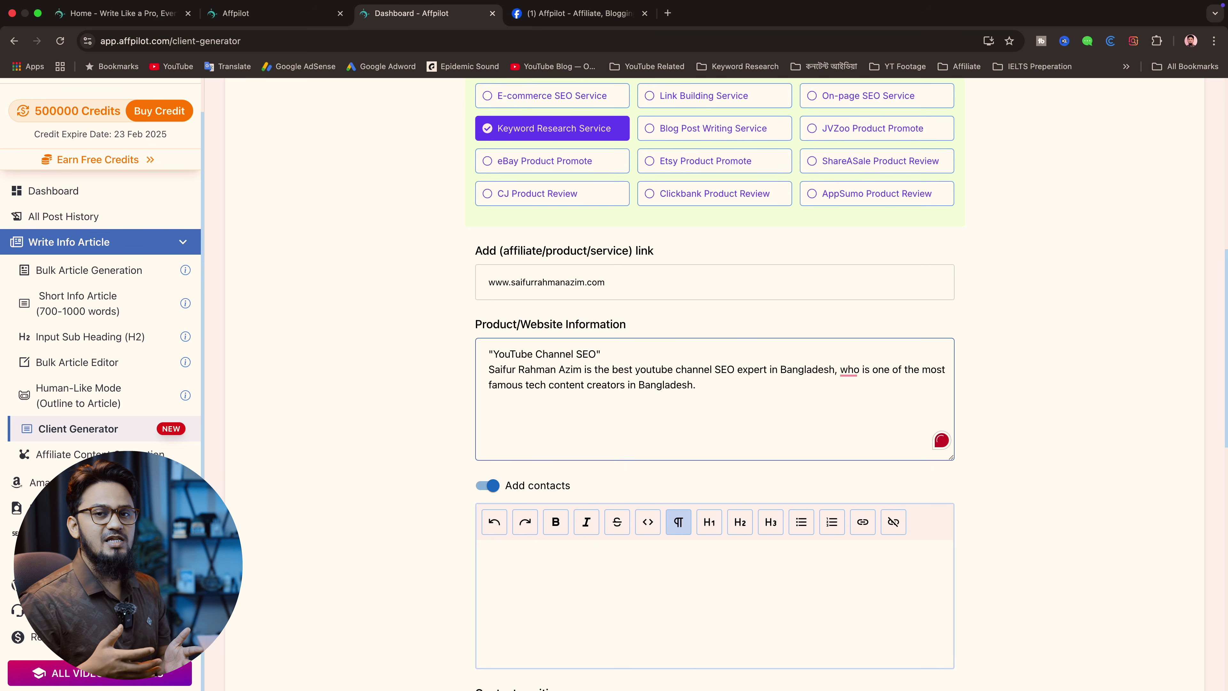
Step: Enter the creator's full name and personal website address on separate lines of the contacts text
scroll(779, 430, "down", 3)
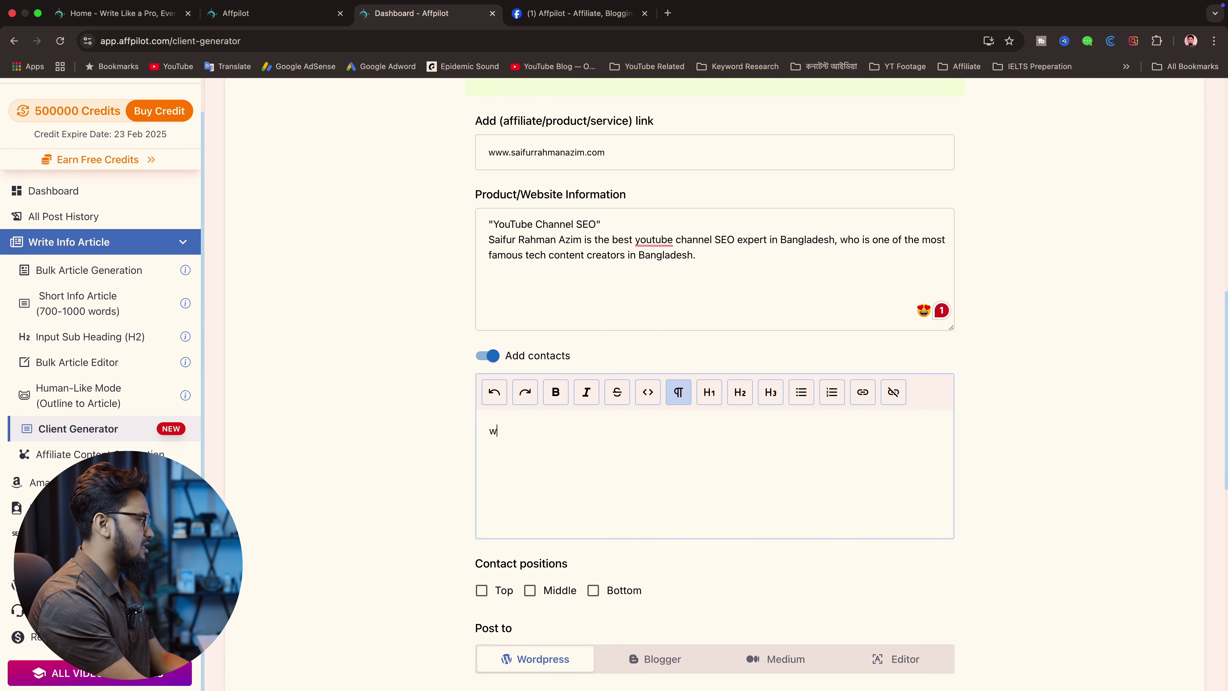
type("ww")
key("BackSpace")
key("BackSpace")
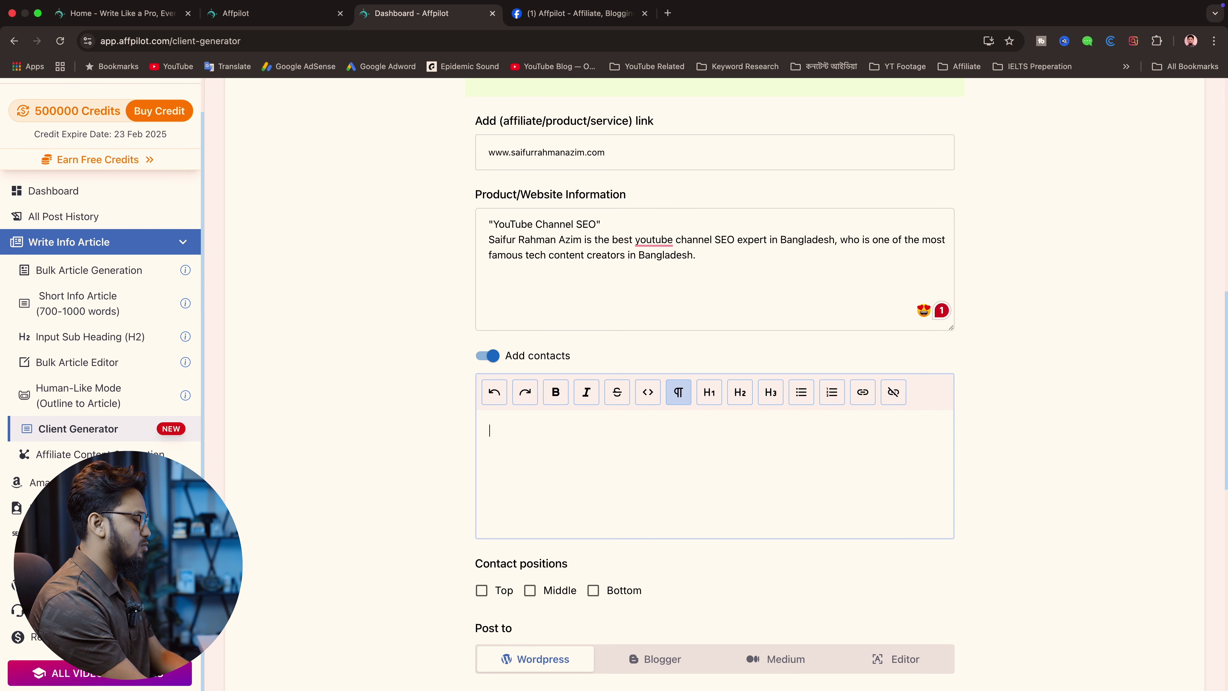
type("Saifur Rahman Azi")
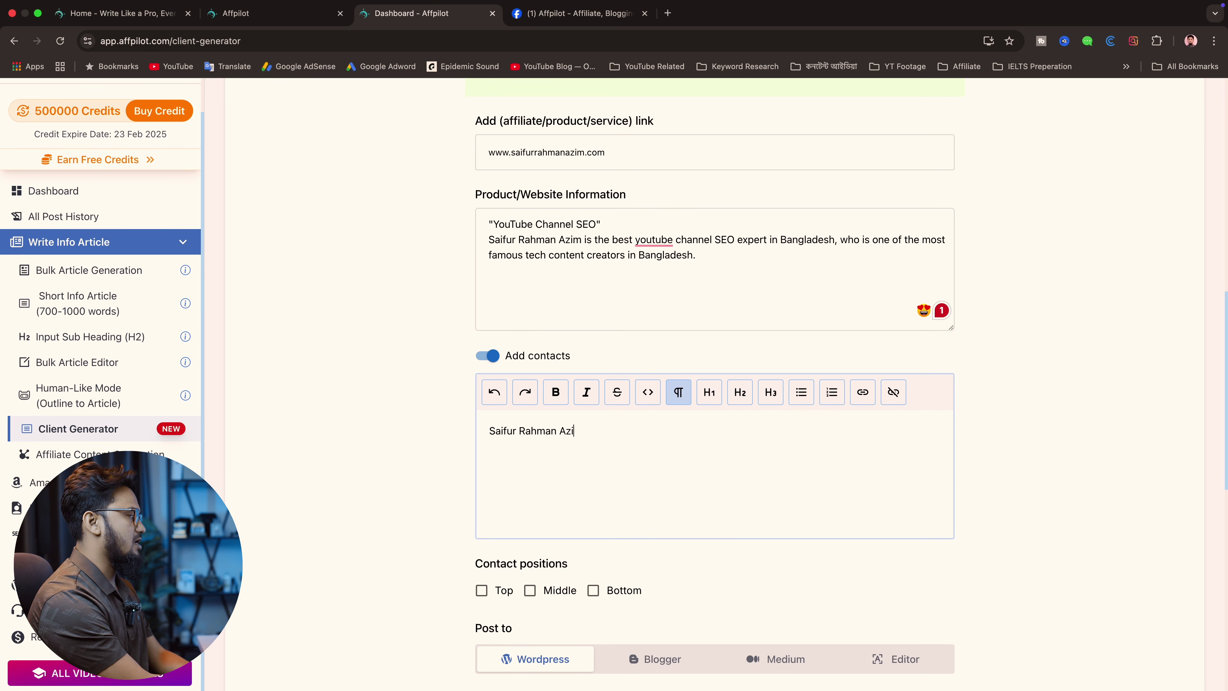
type("m")
key("Return")
type("s")
key("BackSpace")
type("www.")
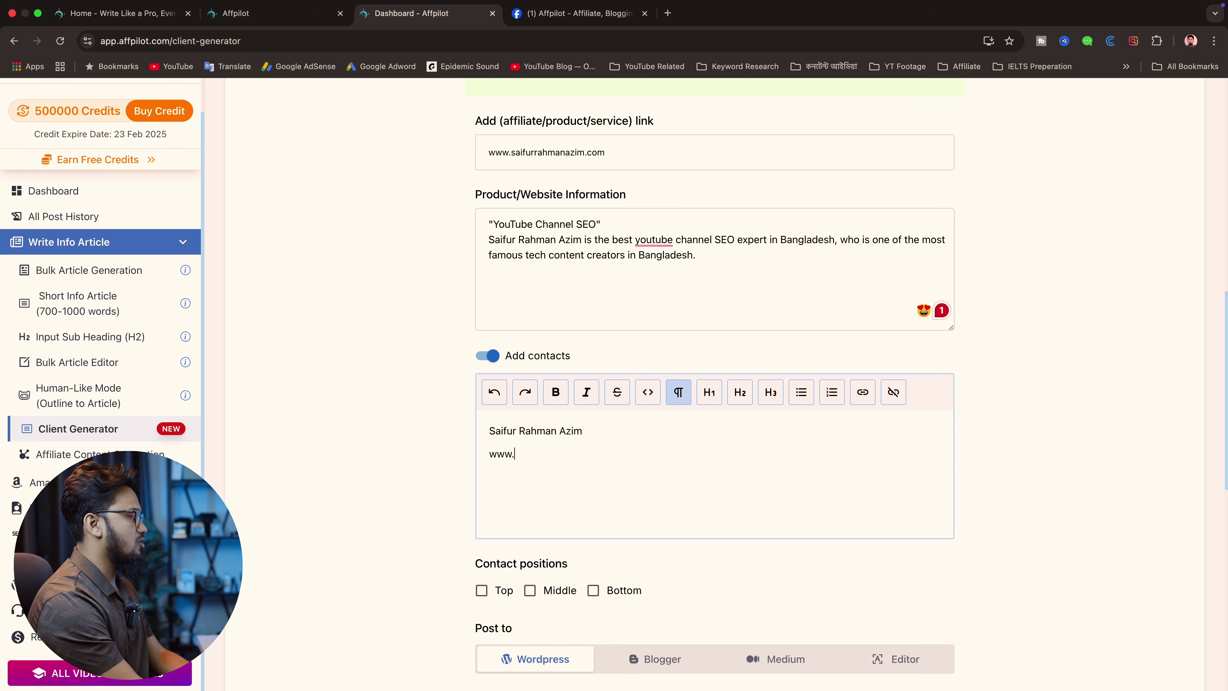
type("saifur")
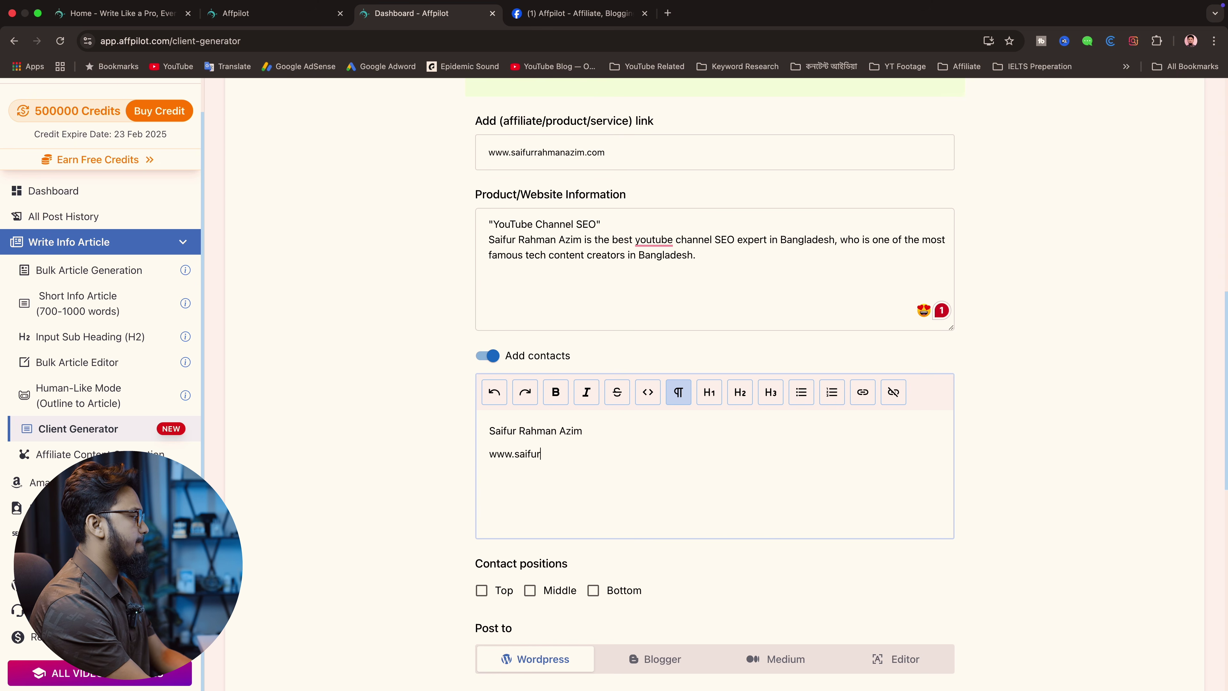
type("rahmanazim.com")
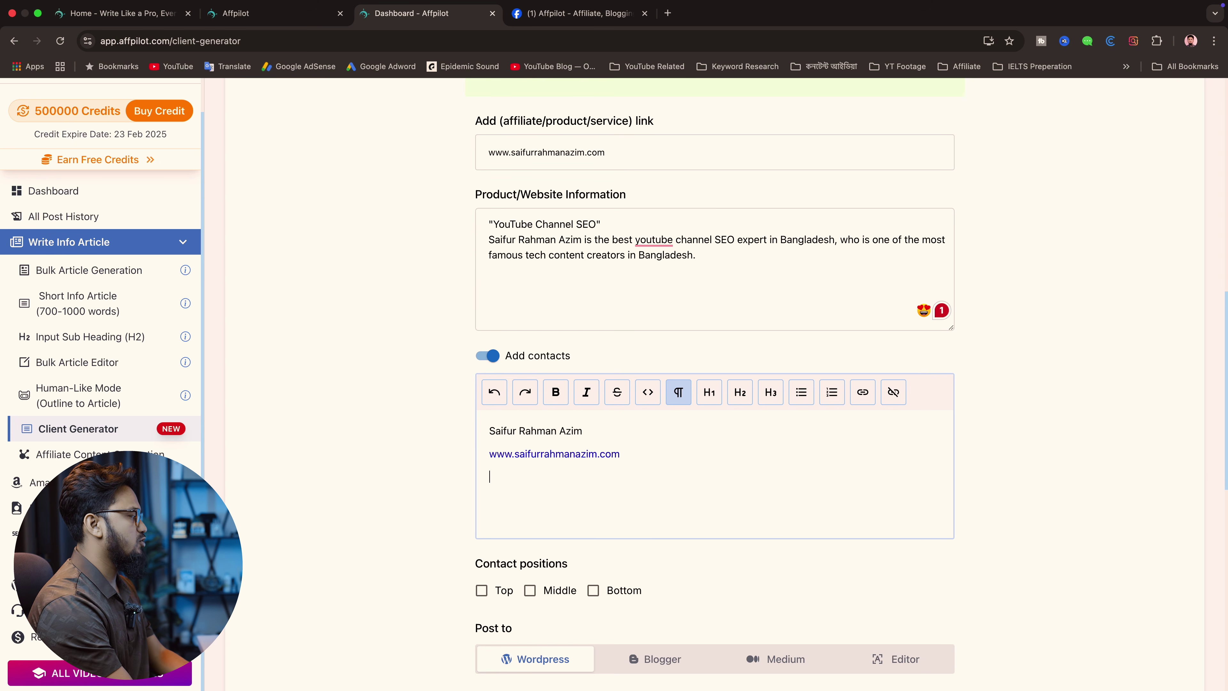
Step: Add an email line with the creator's e-mail address below the website in the contacts text
key("BackSpace")
key("BackSpace")
type("email:")
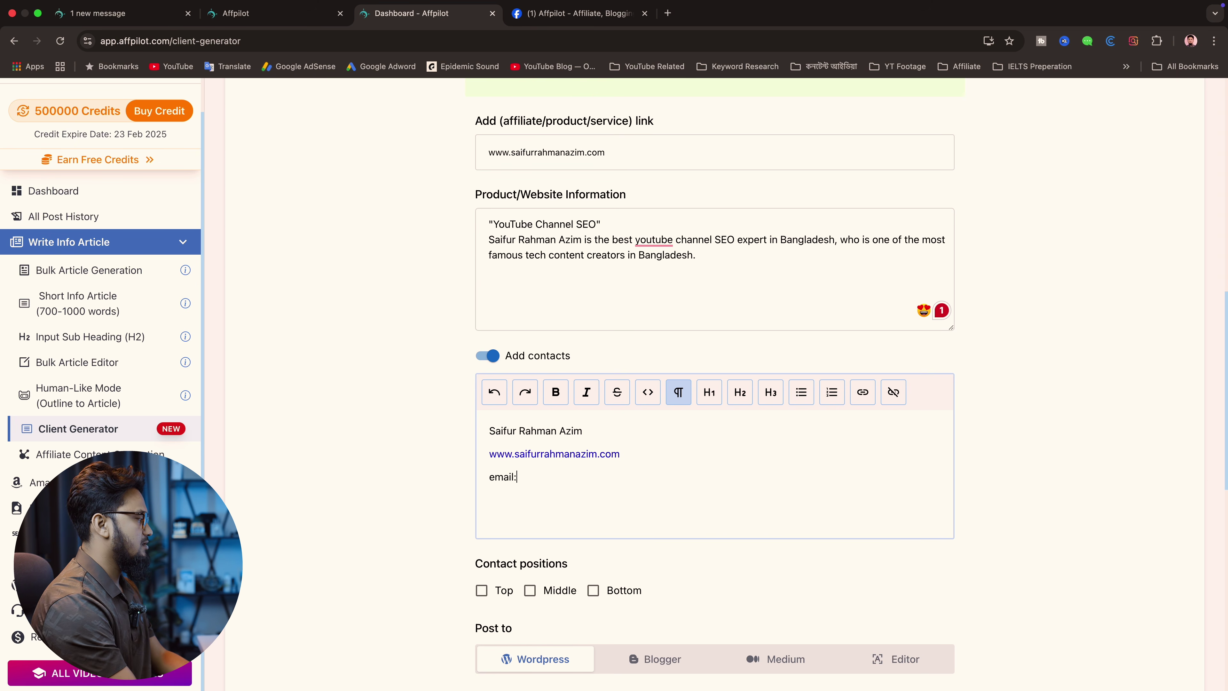
Step: Set the contact details to appear in the Top, Middle and Bottom positions of the article
scroll(643, 477, "down", 2)
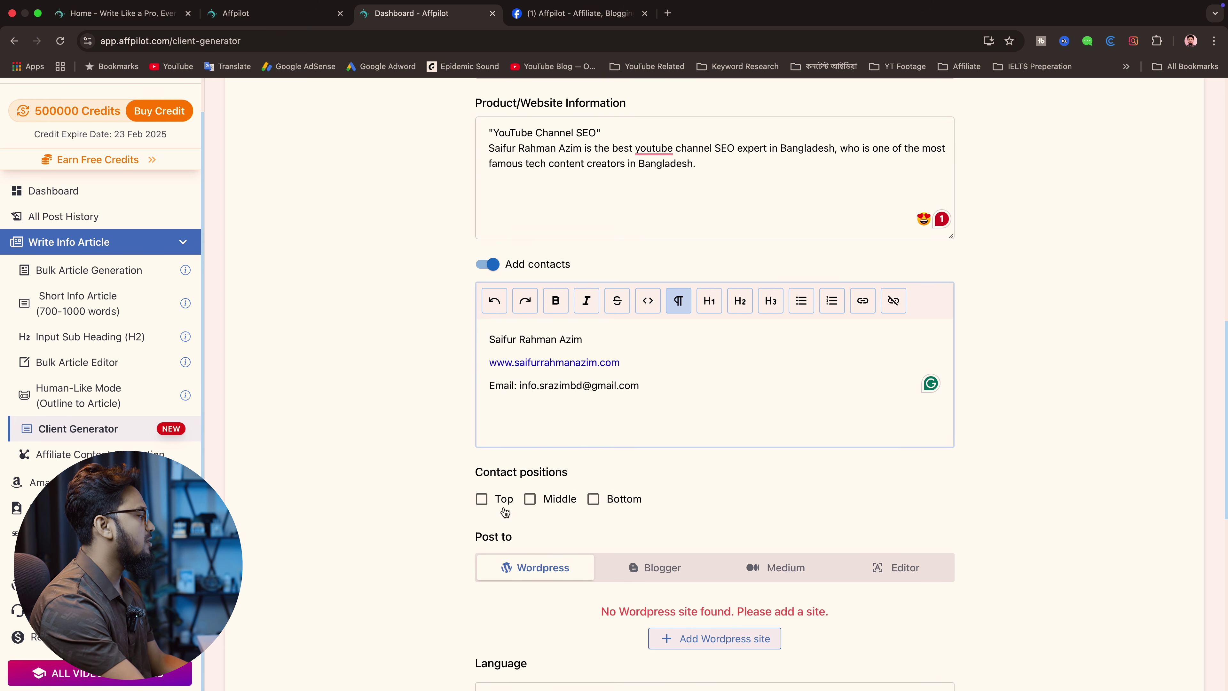
left_click(490, 506)
left_click(531, 504)
left_click(593, 501)
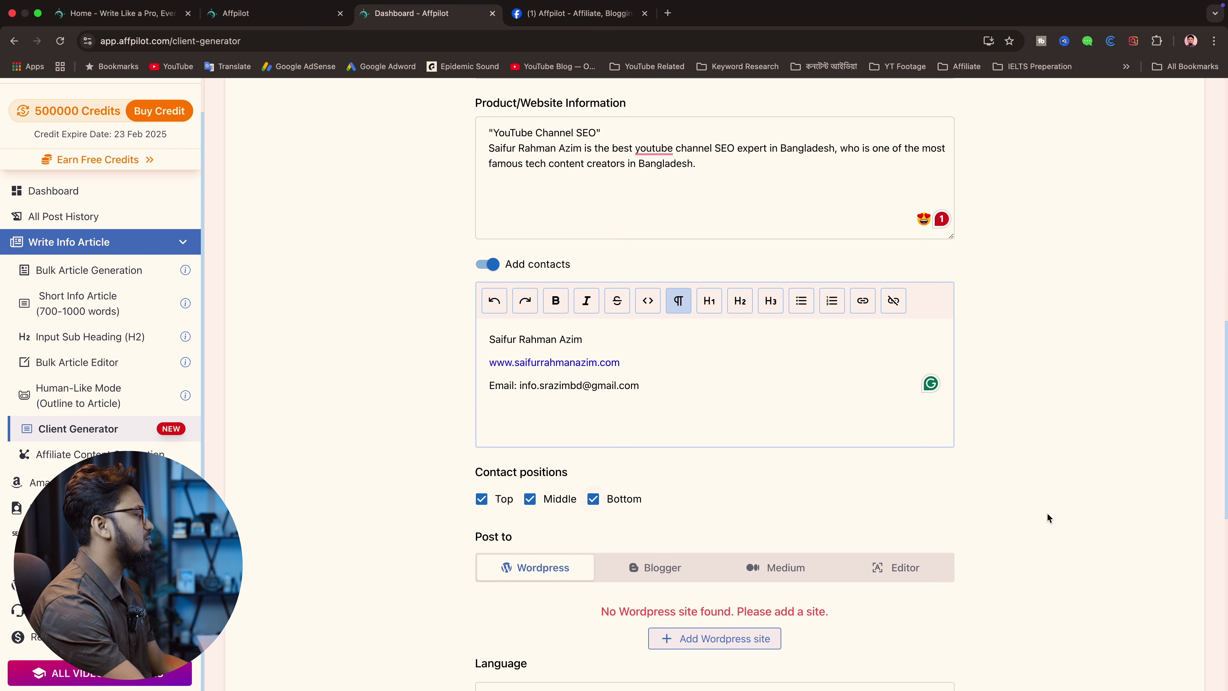
Step: Examine the site title, site URL, username and application password fields for adding a WordPress site, and close the form without adding one
scroll(1047, 512, "down", 1)
scroll(1002, 480, "down", 3)
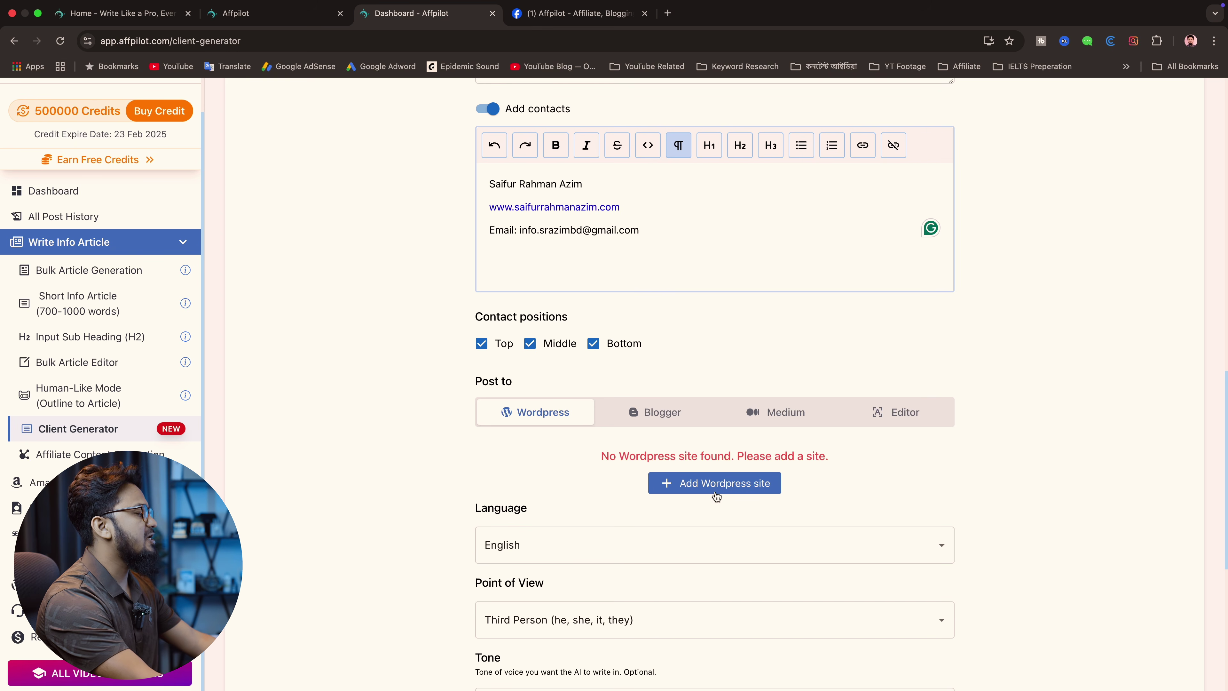
left_click(693, 486)
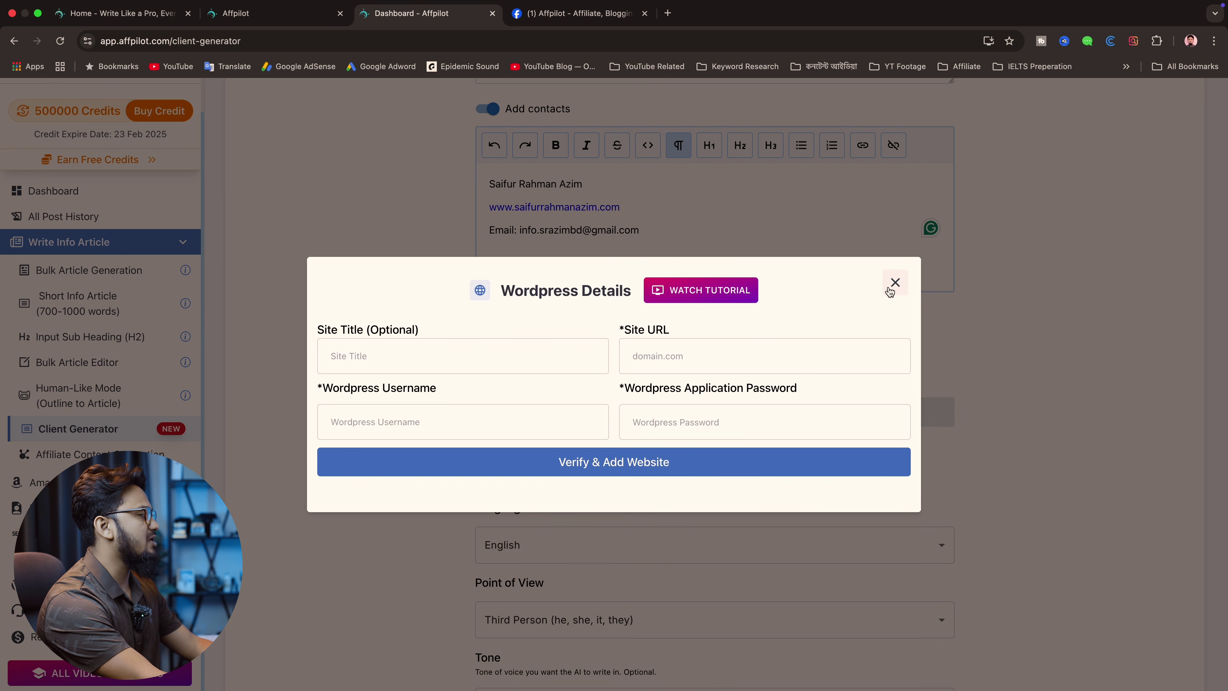
left_click(679, 349)
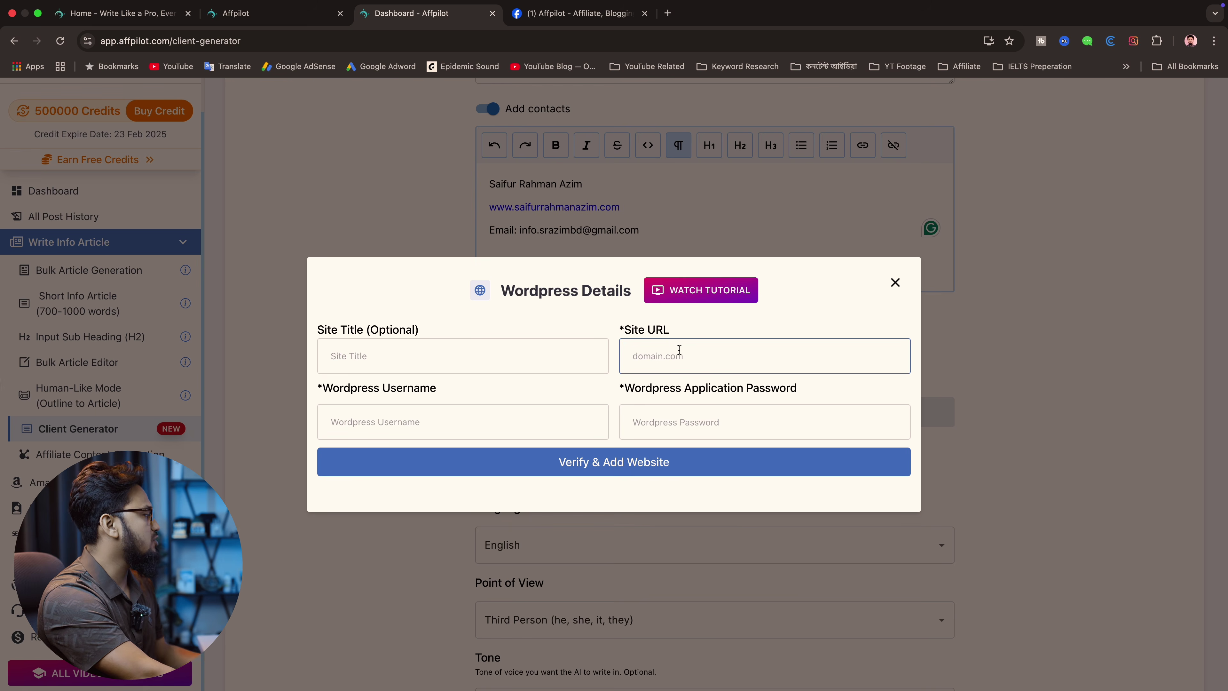
left_click(343, 356)
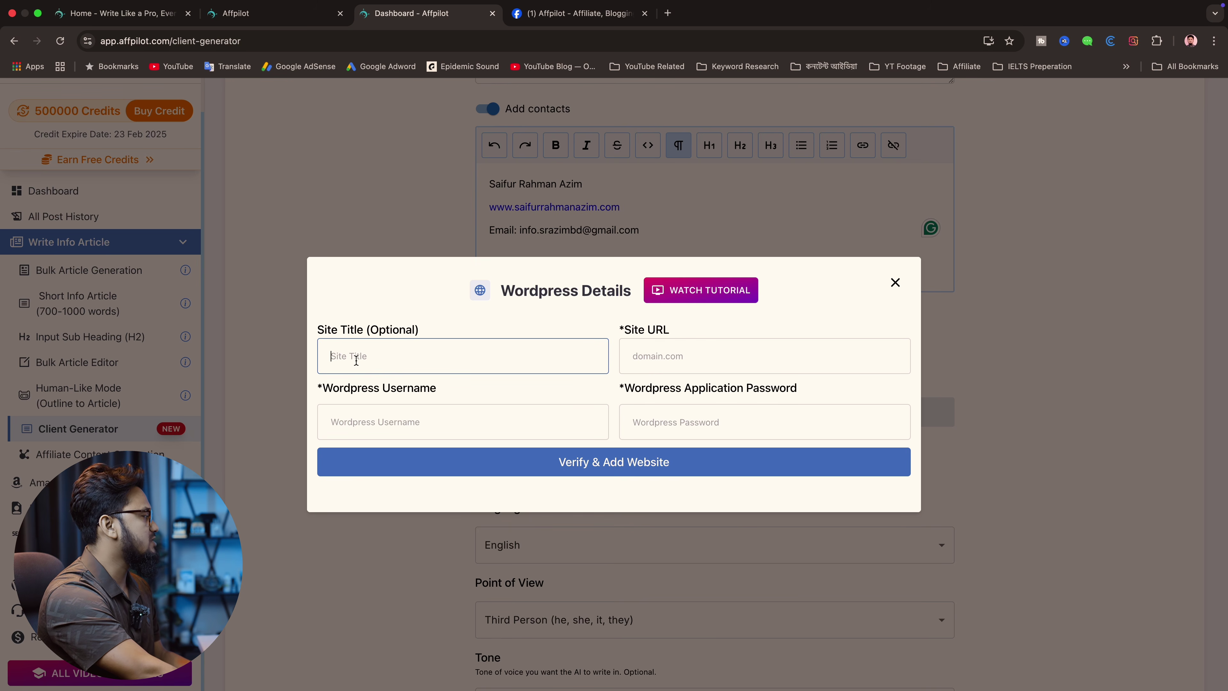
left_click(677, 366)
left_click(436, 420)
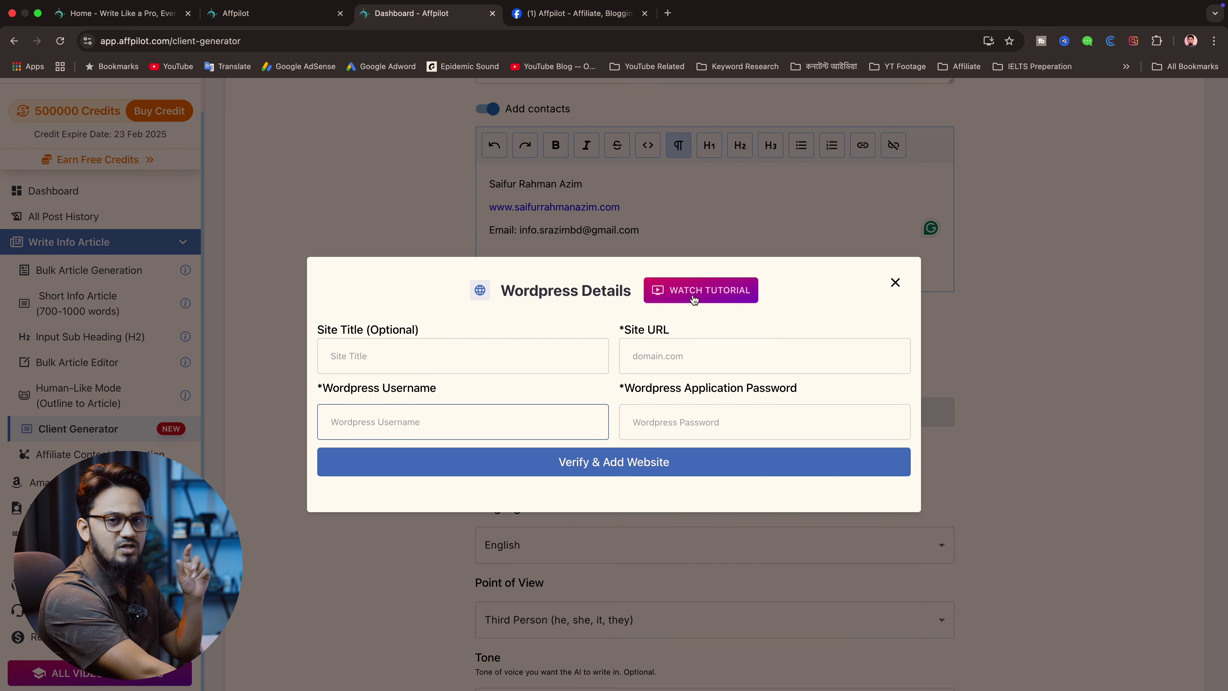
left_click(893, 284)
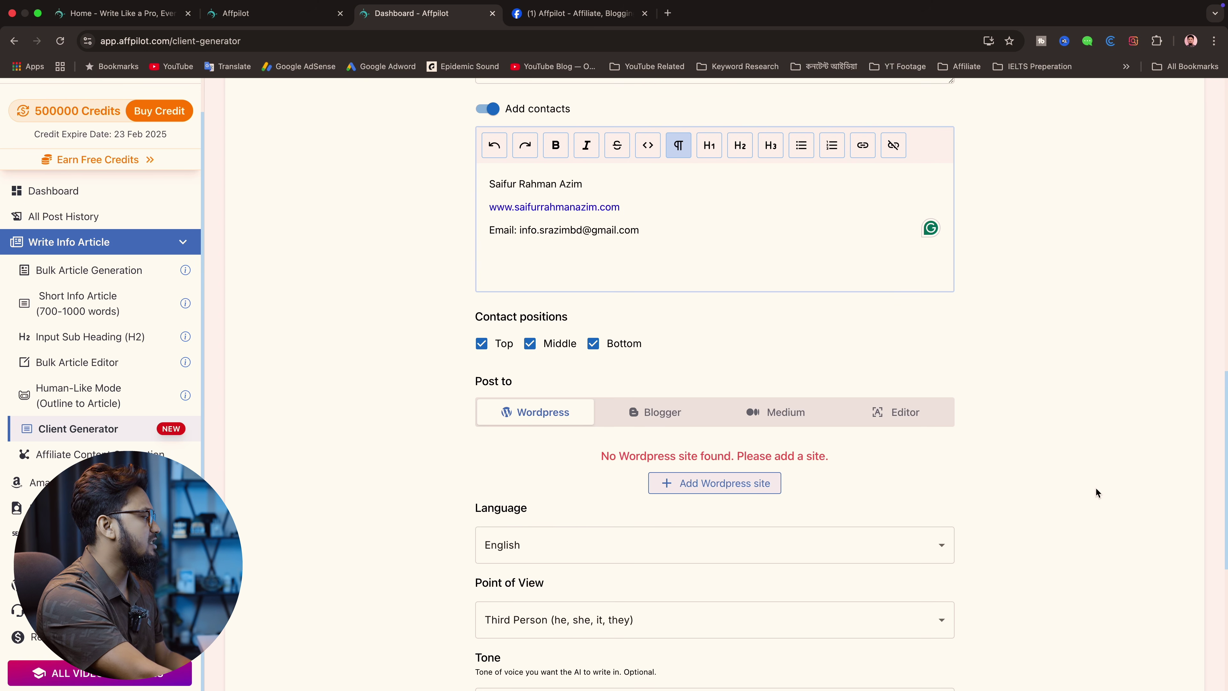
Step: Set the posting destination to Editor and look through the available article languages
left_click(923, 414)
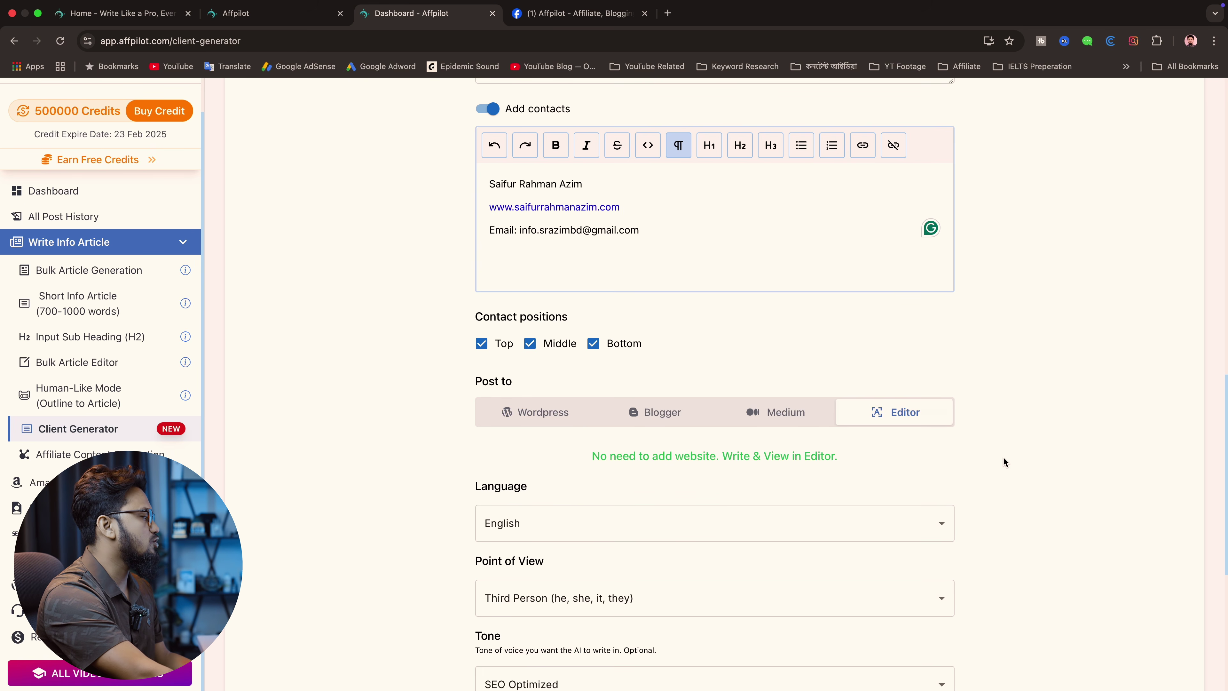
scroll(998, 456, "down", 2)
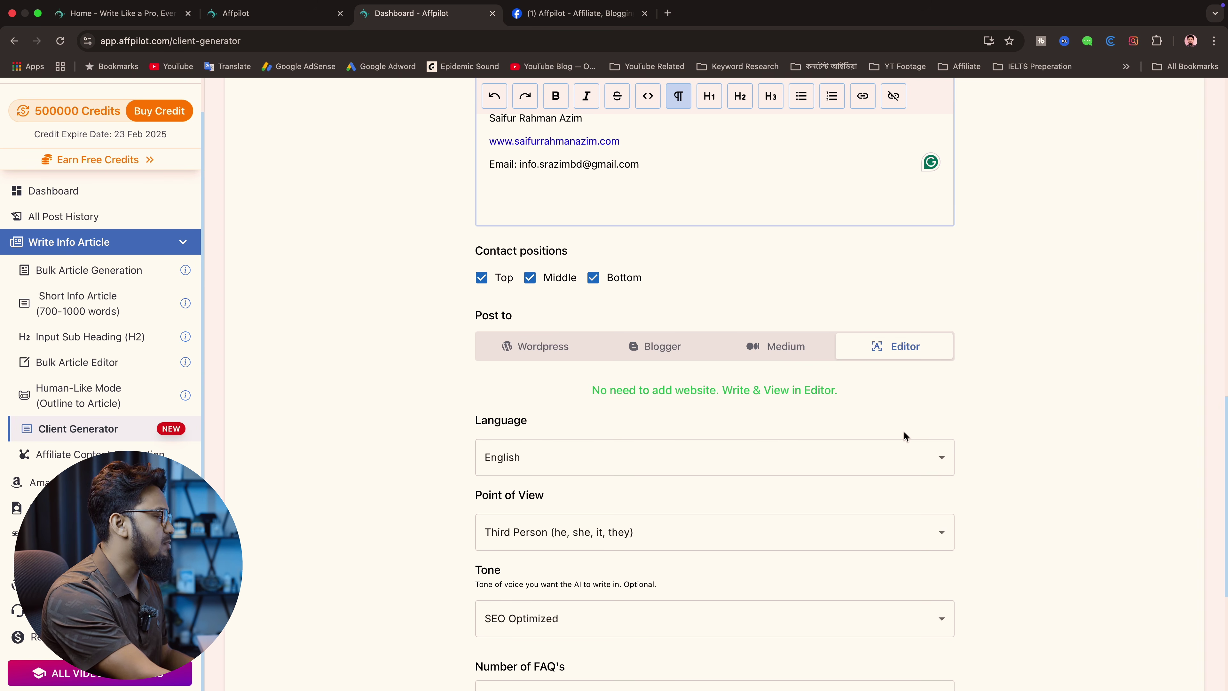
scroll(756, 413, "down", 2)
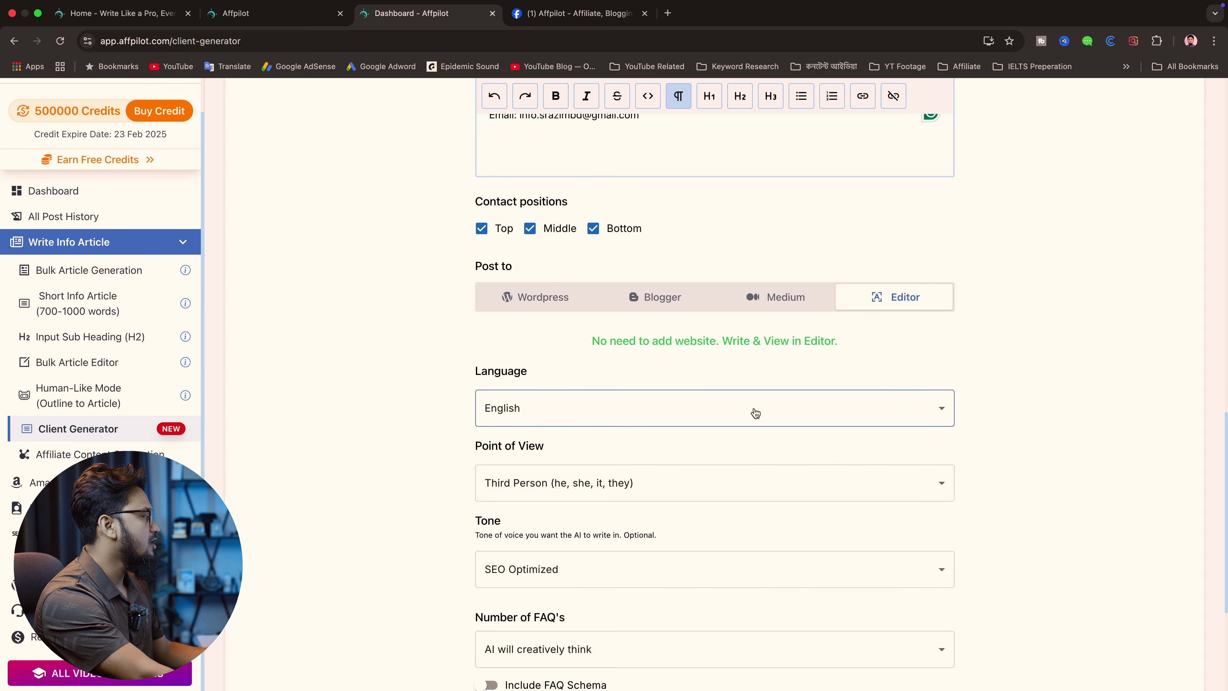
left_click(778, 417)
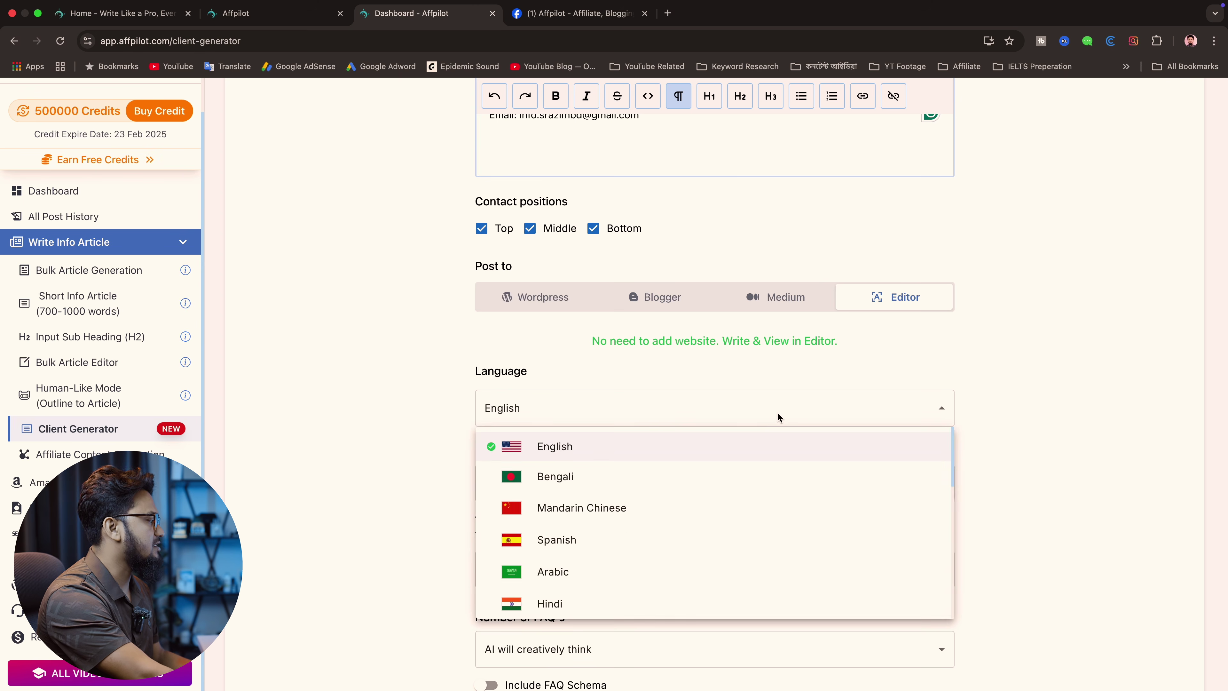
left_click(778, 417)
left_click(806, 409)
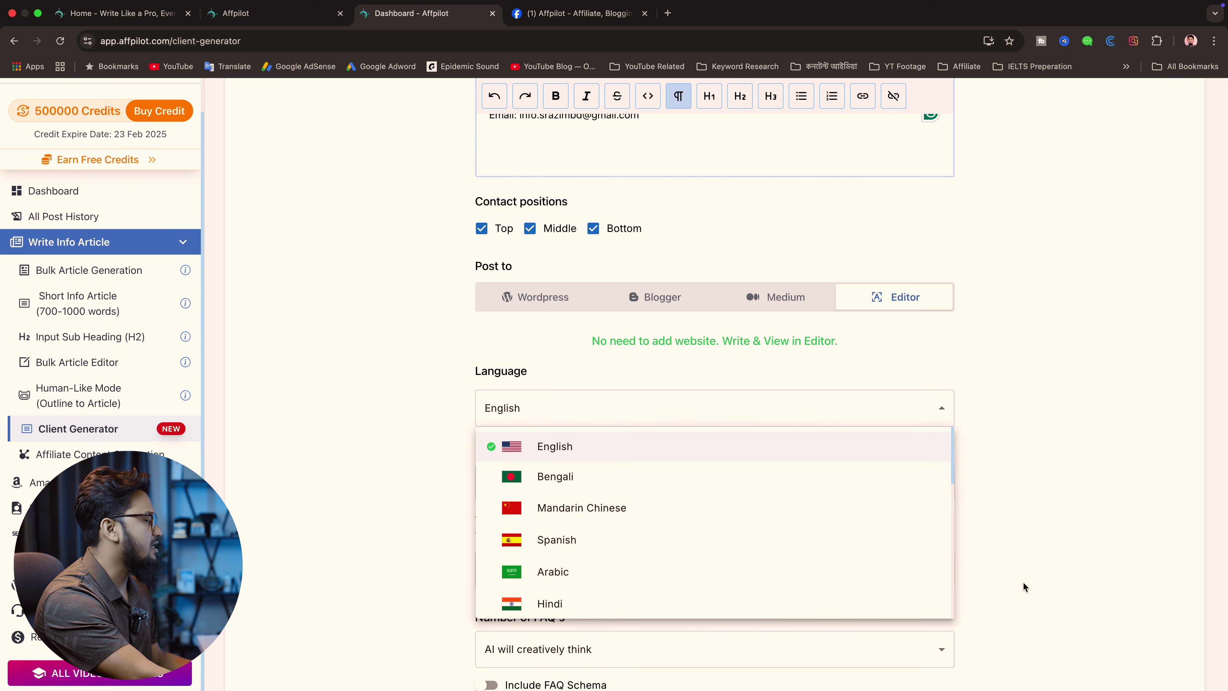
left_click(962, 535)
scroll(962, 517, "down", 1)
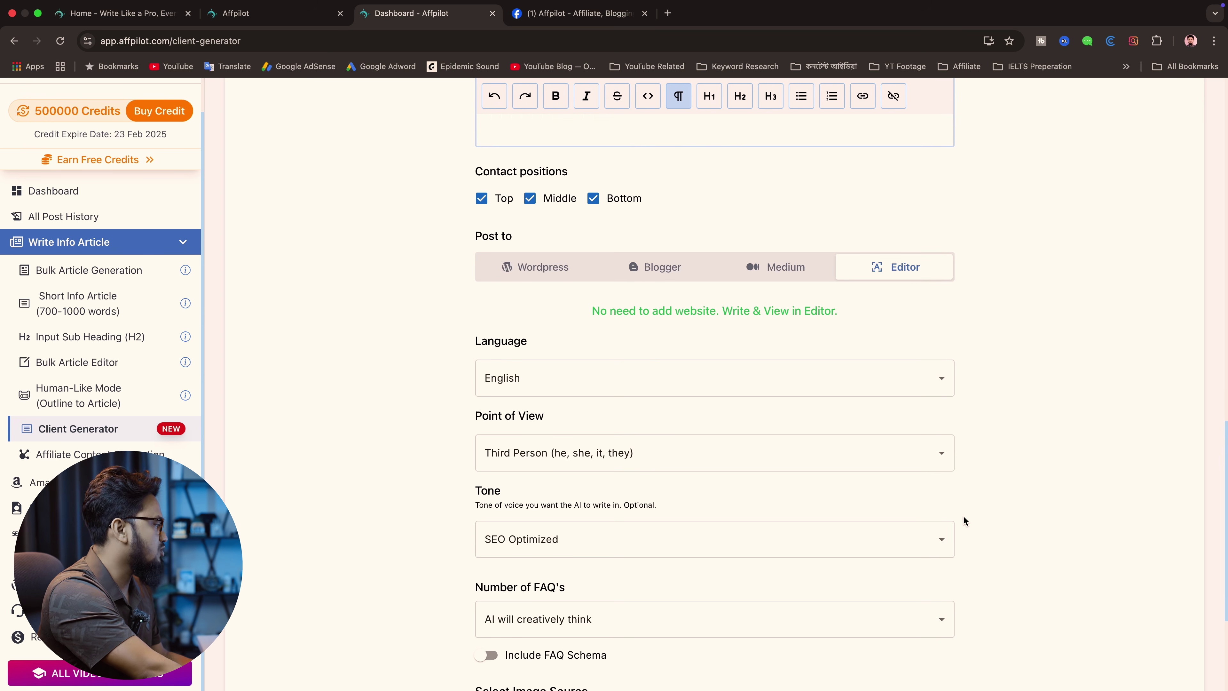
Step: Choose Third Person (he, she, it, they) as the article's point of view
left_click(638, 462)
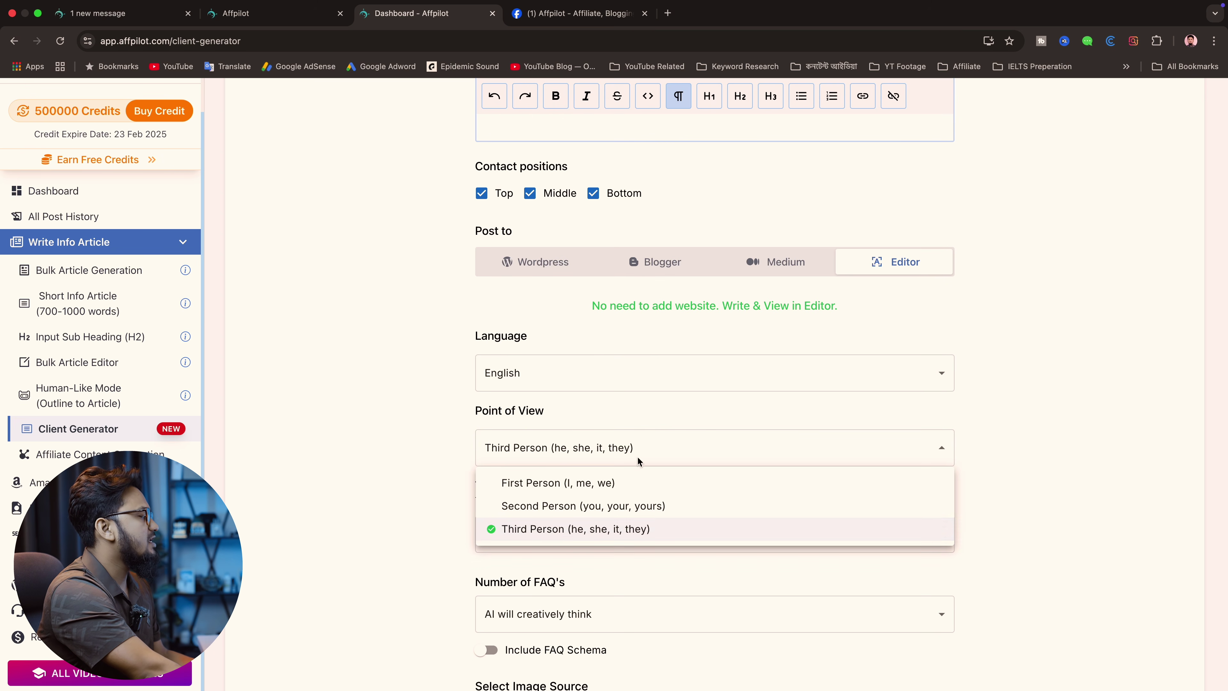
left_click(549, 532)
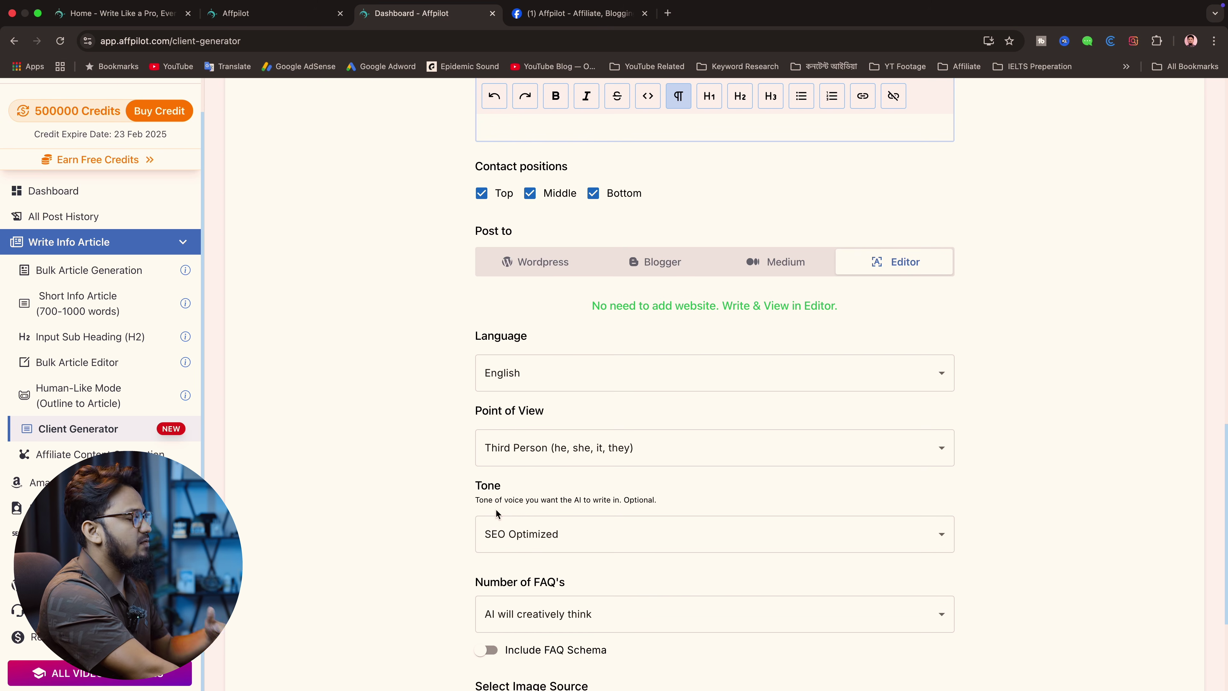
left_click(698, 440)
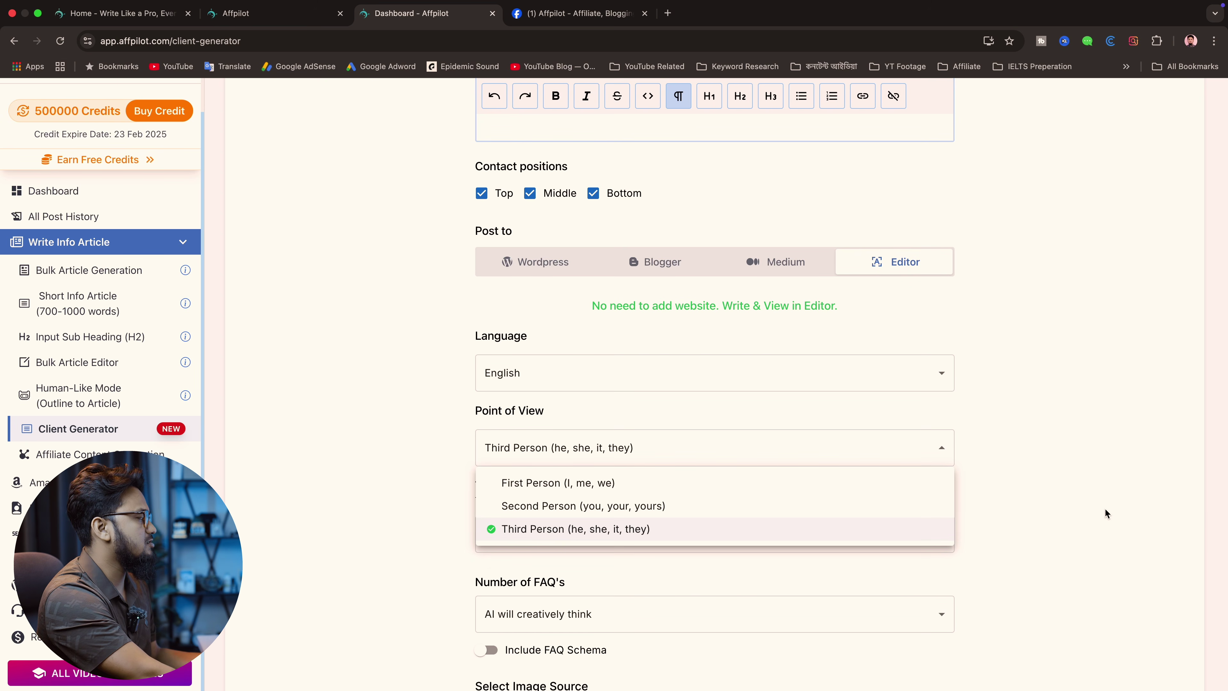
left_click(1085, 511)
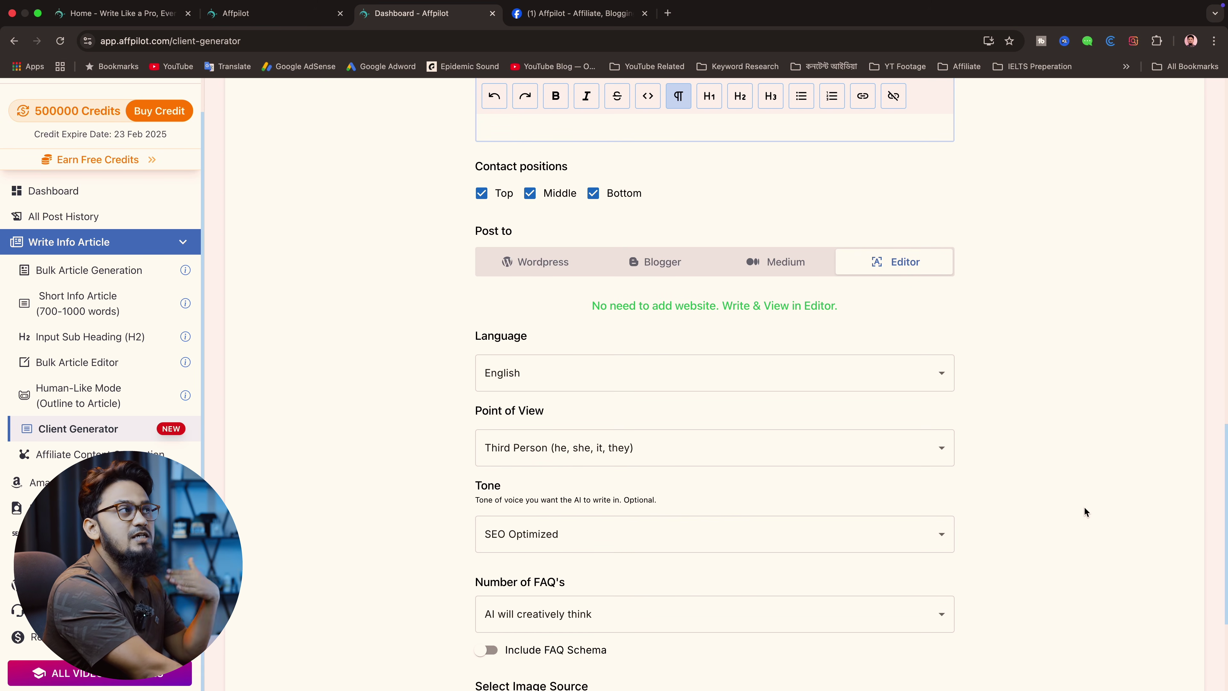
scroll(1064, 505, "down", 3)
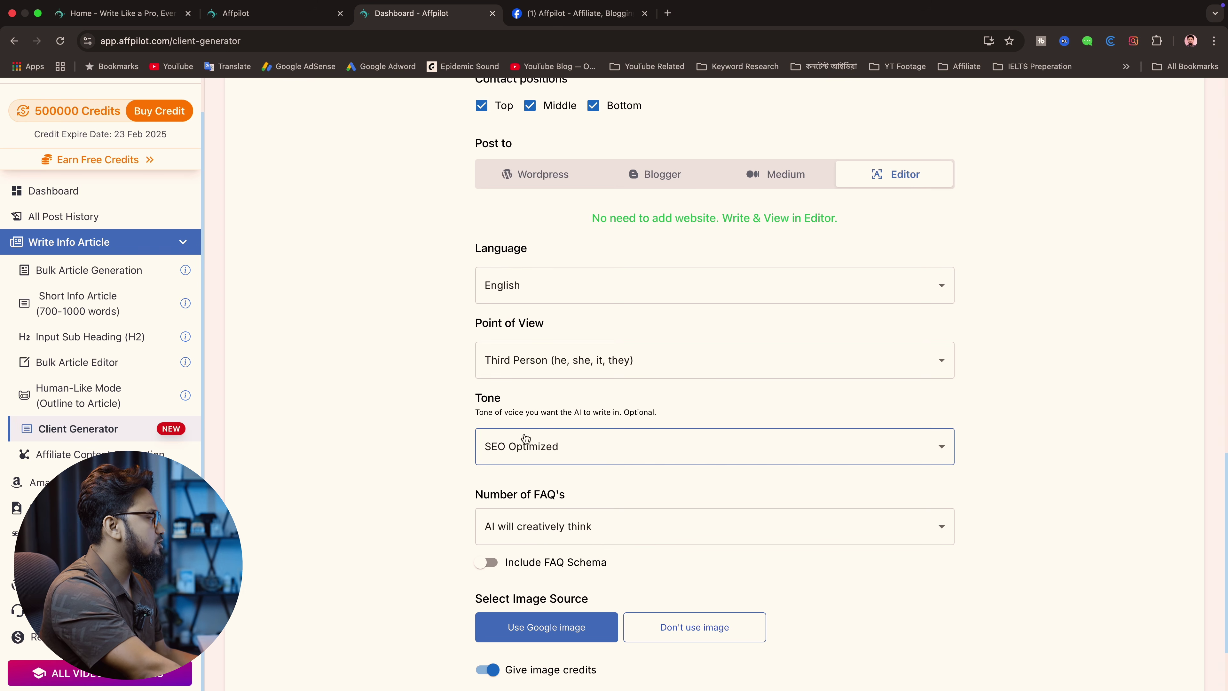
Step: Examine the available options for the article's tone and number of FAQs
left_click(637, 449)
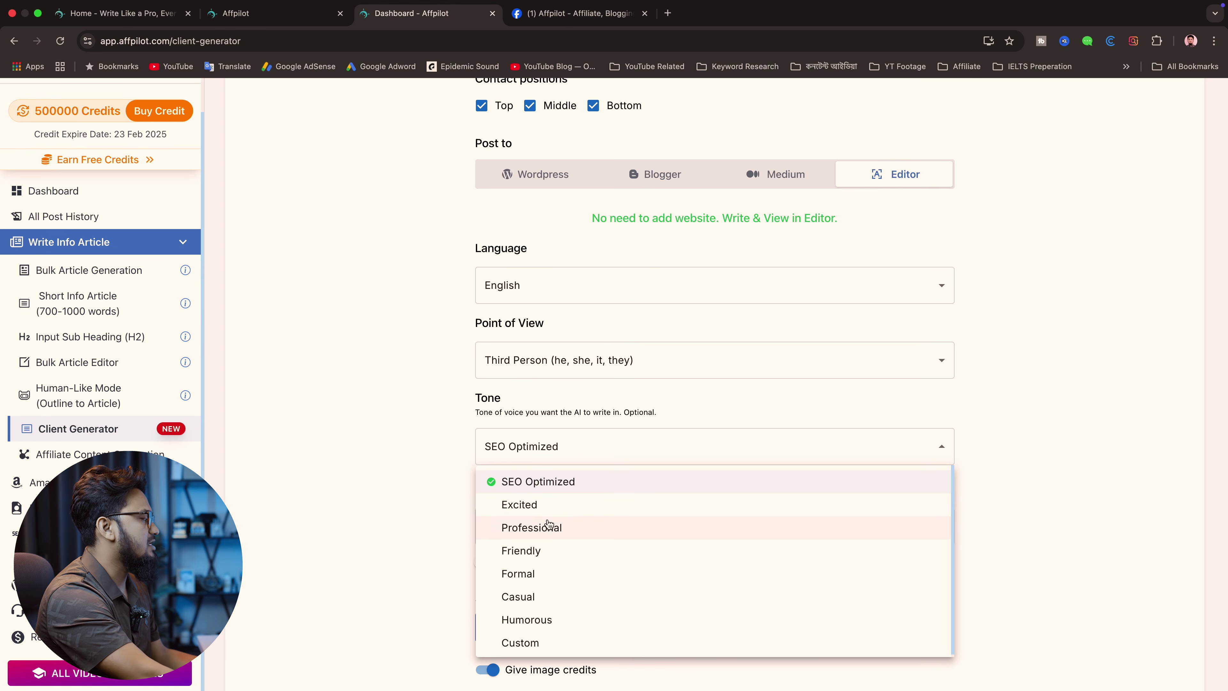
left_click(424, 467)
scroll(632, 512, "down", 2)
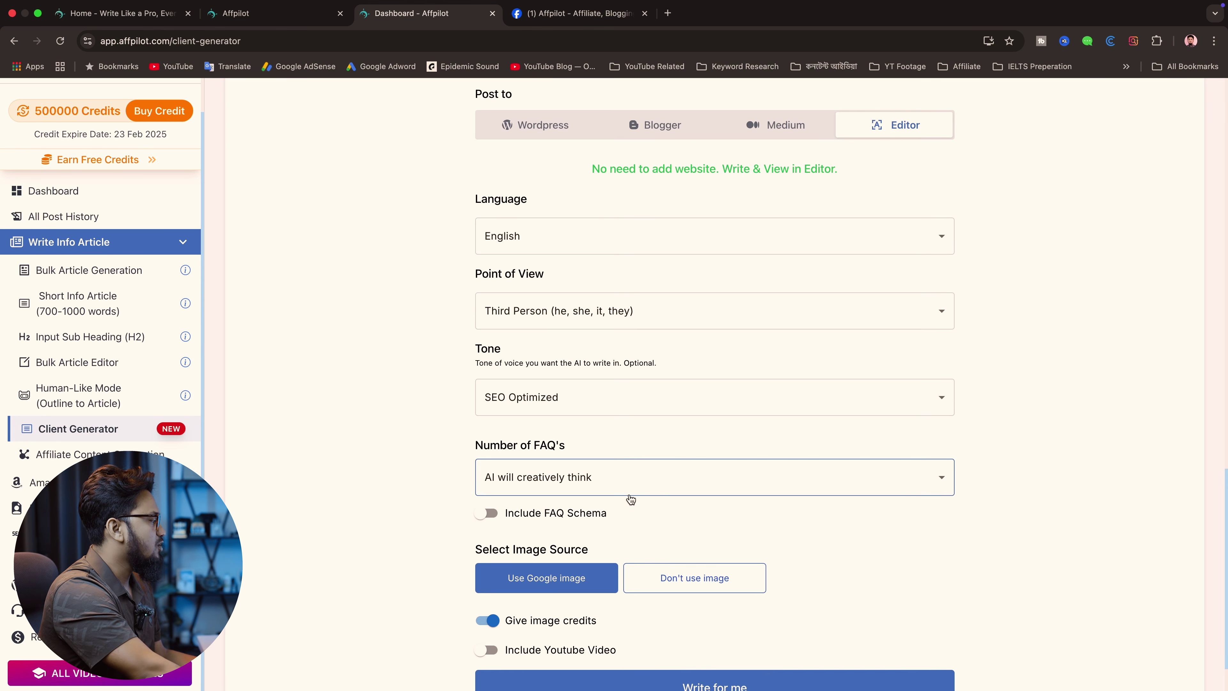
left_click(589, 484)
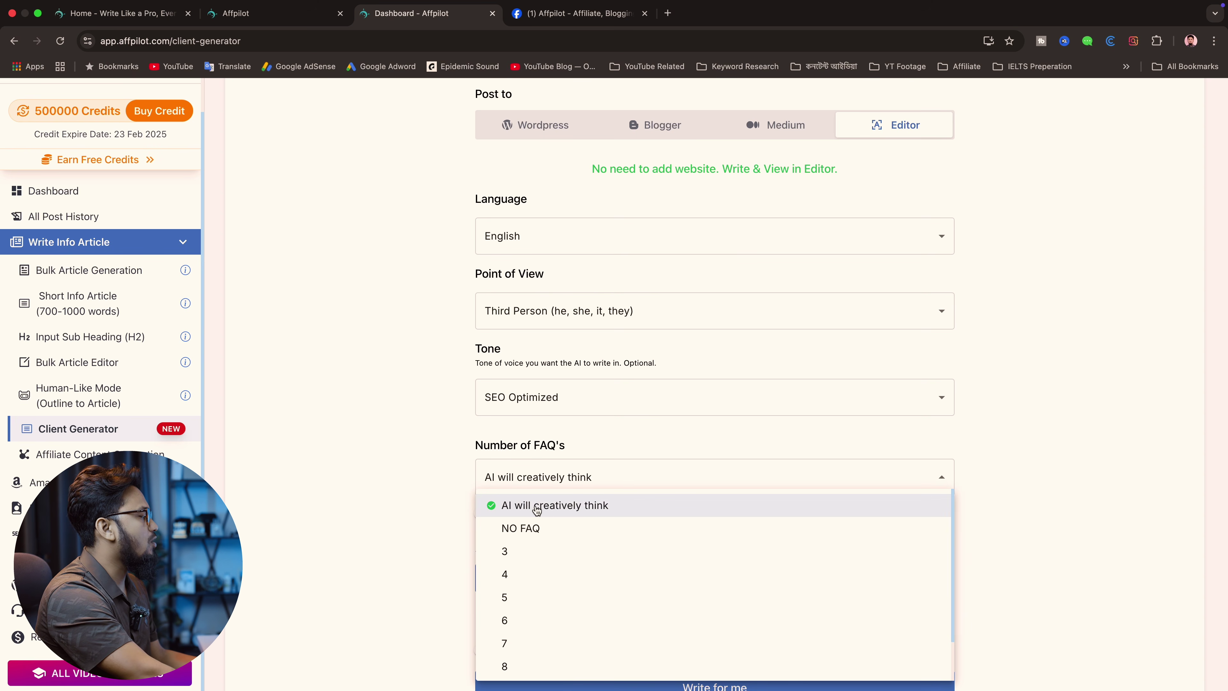
left_click(436, 472)
scroll(665, 537, "down", 1)
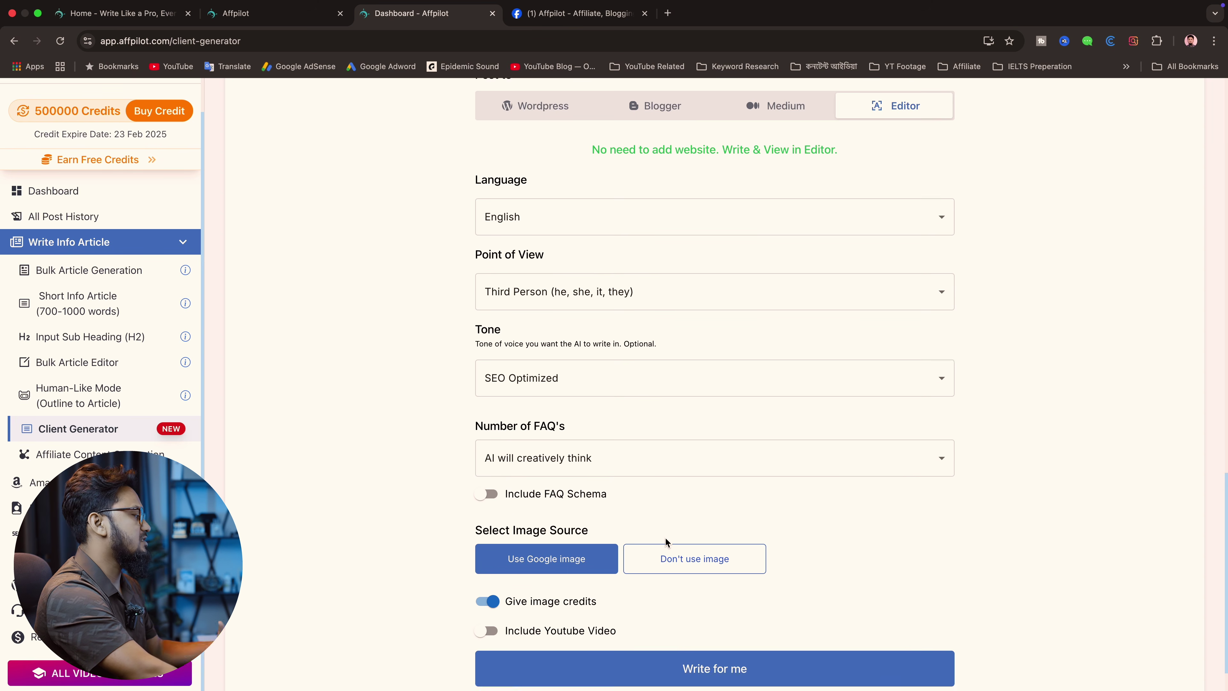
scroll(665, 537, "down", 2)
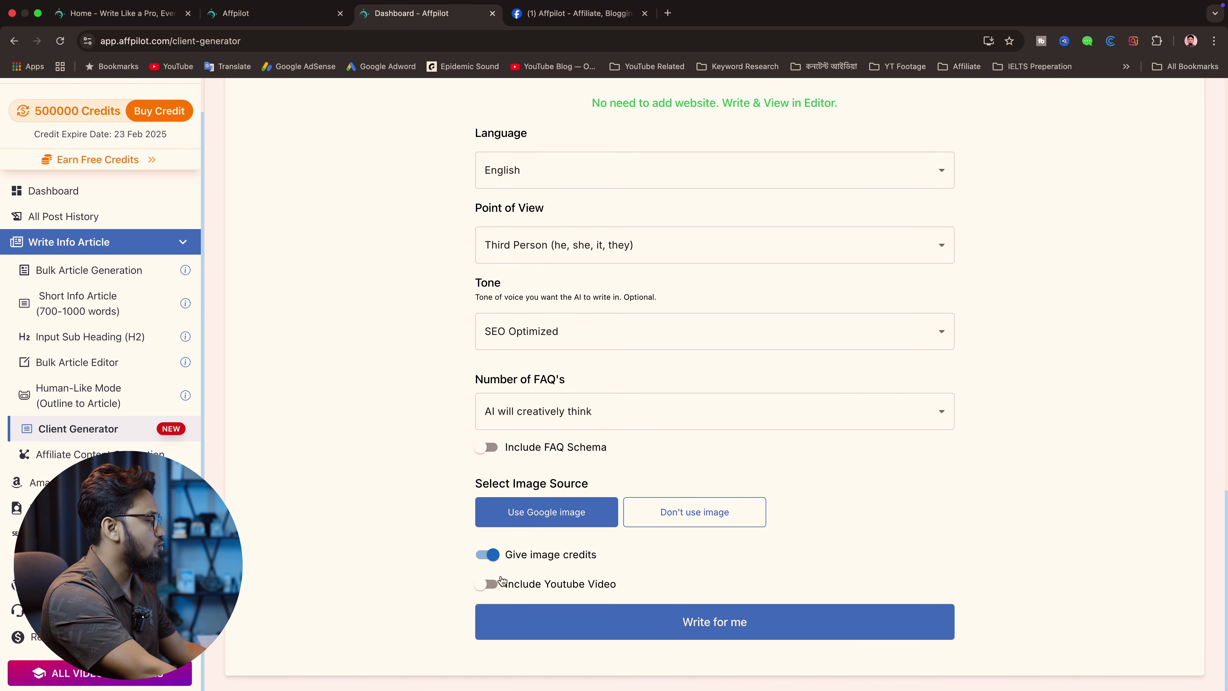
Step: Include a YouTube video in the articles, review the completed form and start writing the articles for the entered keywords
left_click(488, 584)
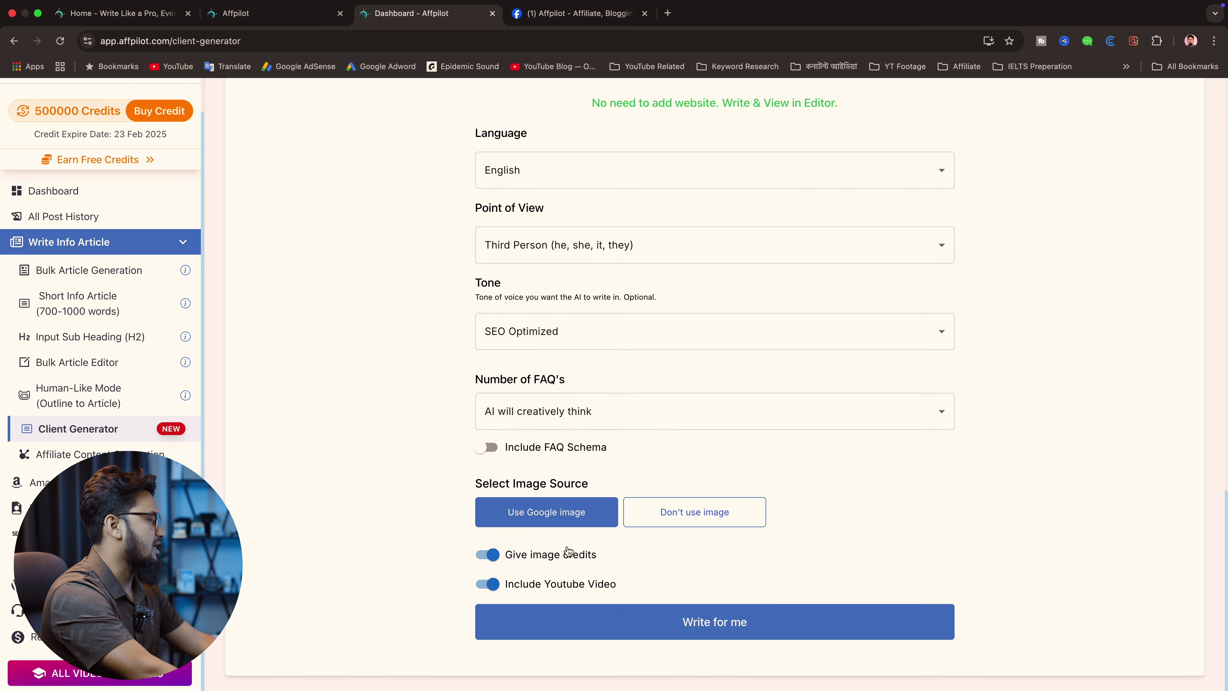
scroll(928, 450, "up", 15)
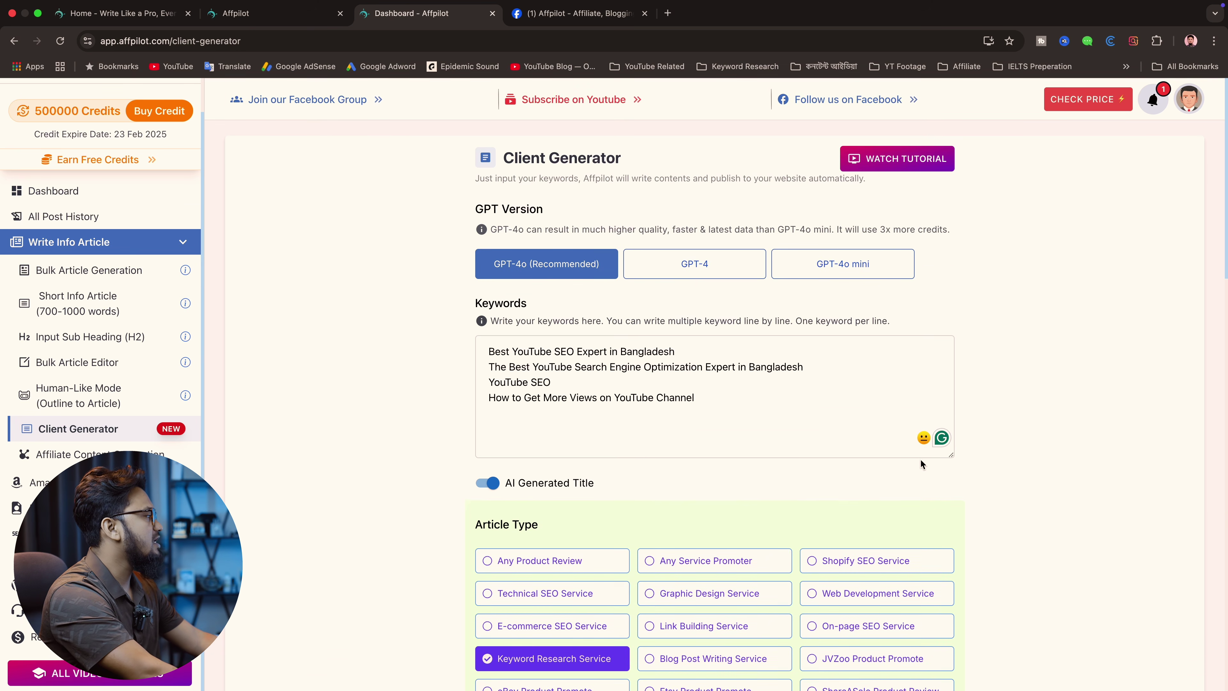
scroll(920, 459, "down", 20)
scroll(1016, 481, "up", 8)
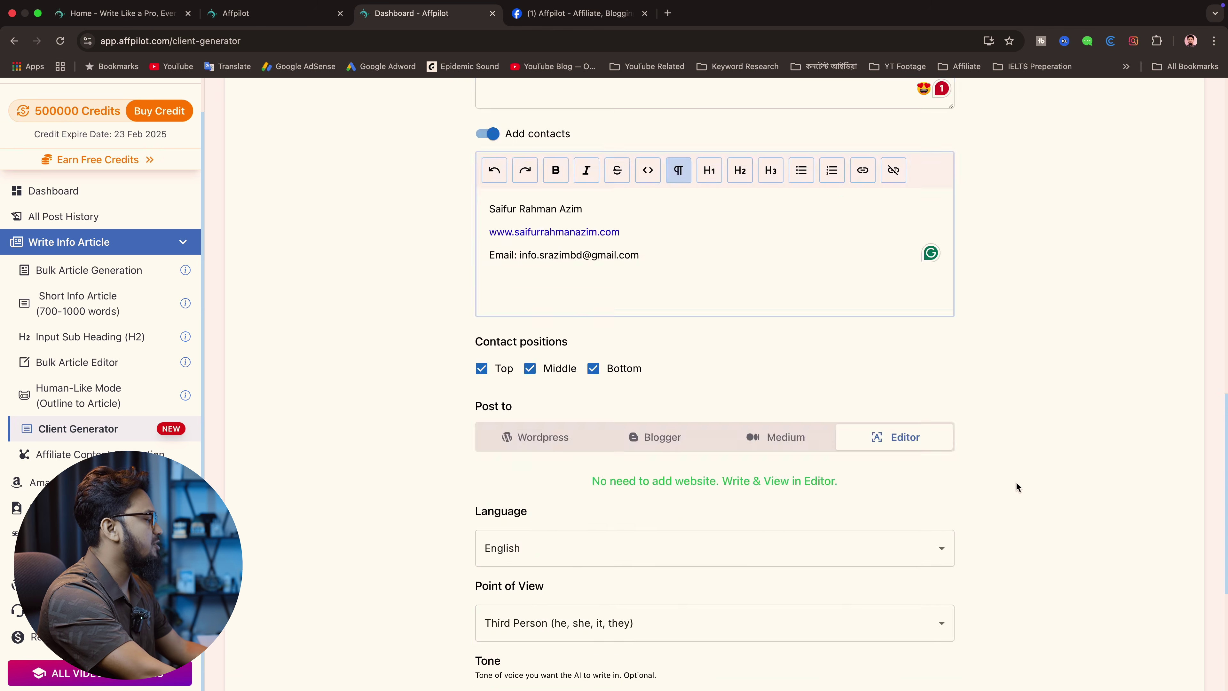
scroll(991, 493, "up", 10)
scroll(951, 501, "down", 15)
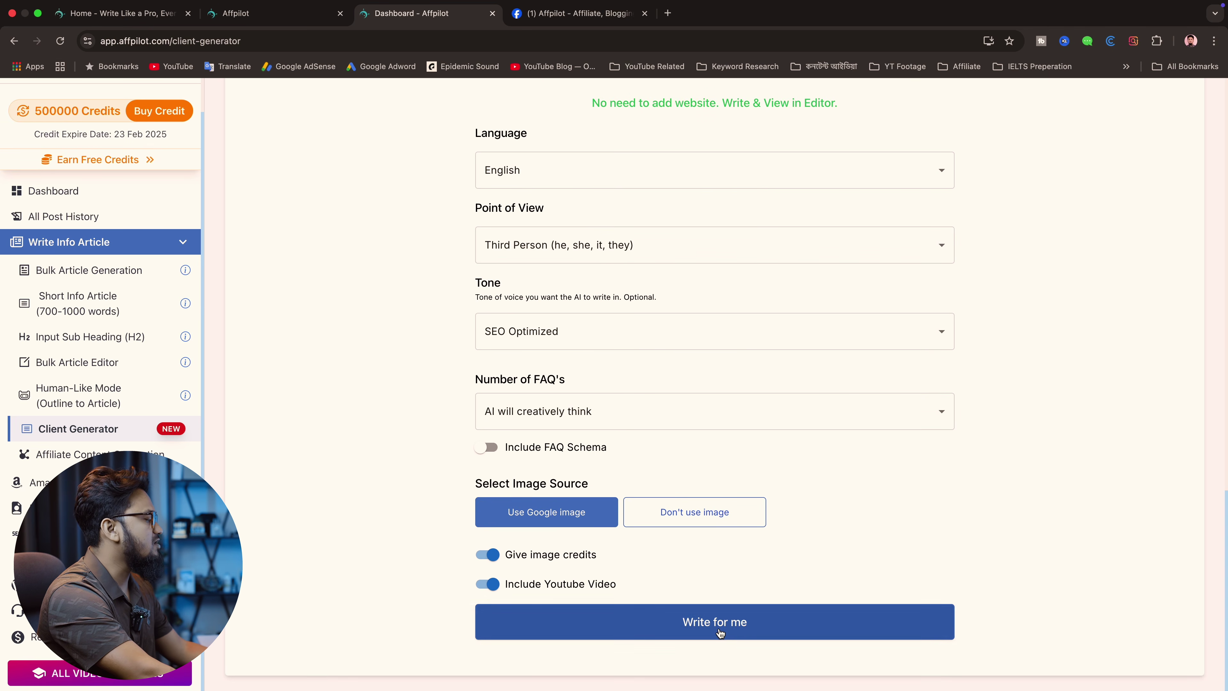
left_click(719, 629)
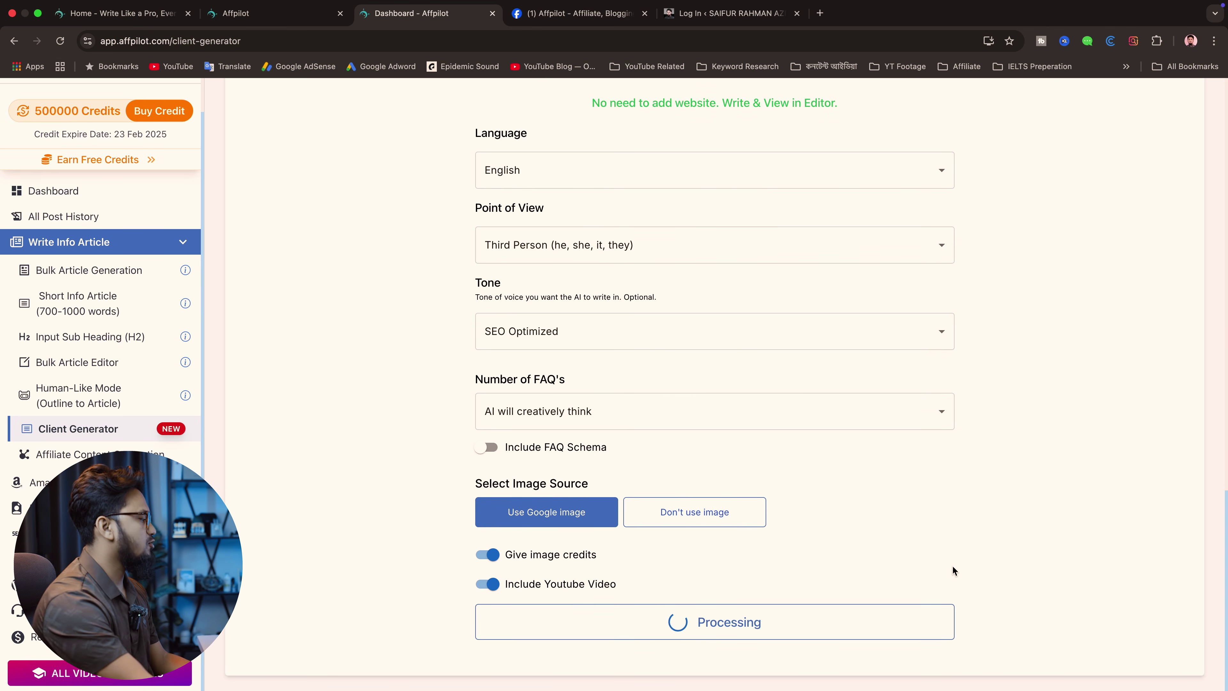
Step: Open the generated article "The Best Youtube Search Engine Optimization Expert in Bangladesh: Top Picks" in the post editor
scroll(615, 542, "down", 2)
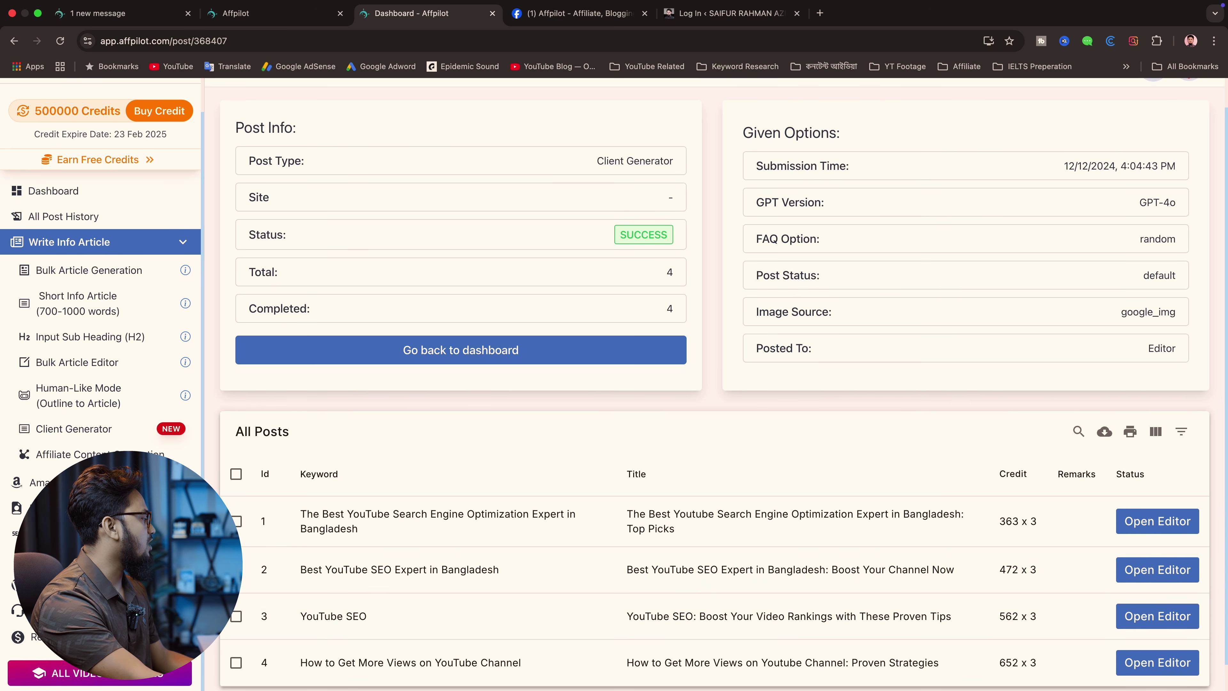
scroll(19, 637, "down", 1)
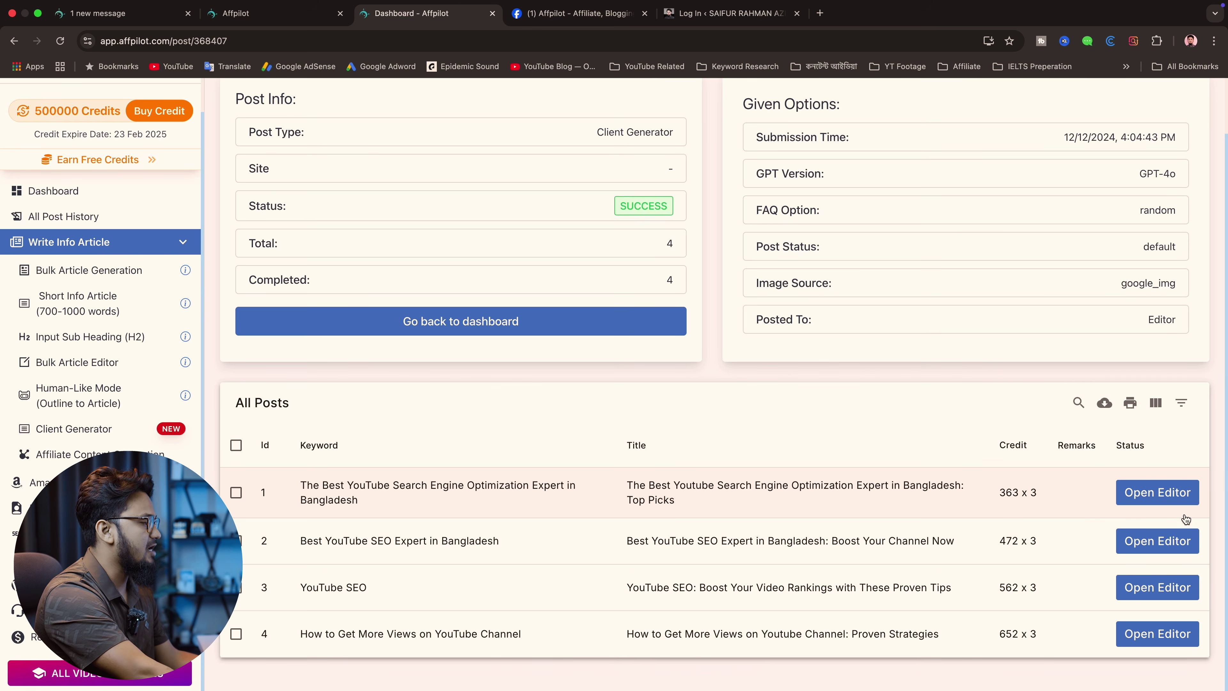
left_click(1157, 492)
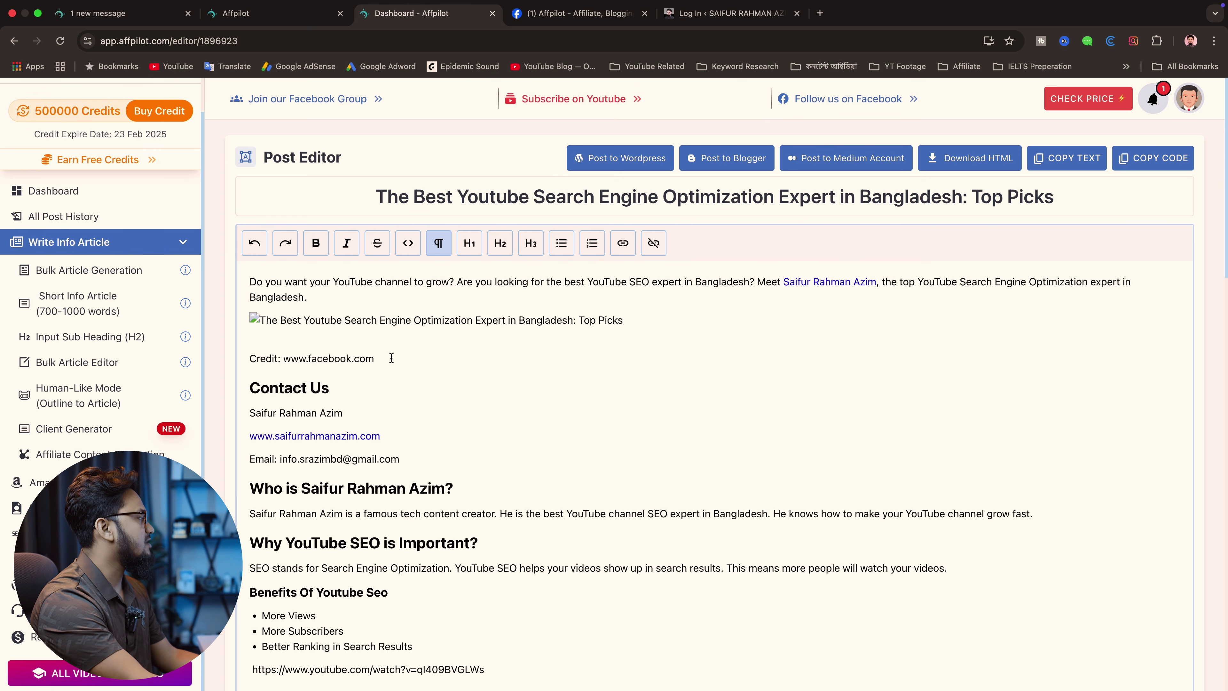
Step: Examine the generated article's inserted contact details, YouTube SEO sections, image, testimonials and frequently asked questions
scroll(394, 438, "down", 2)
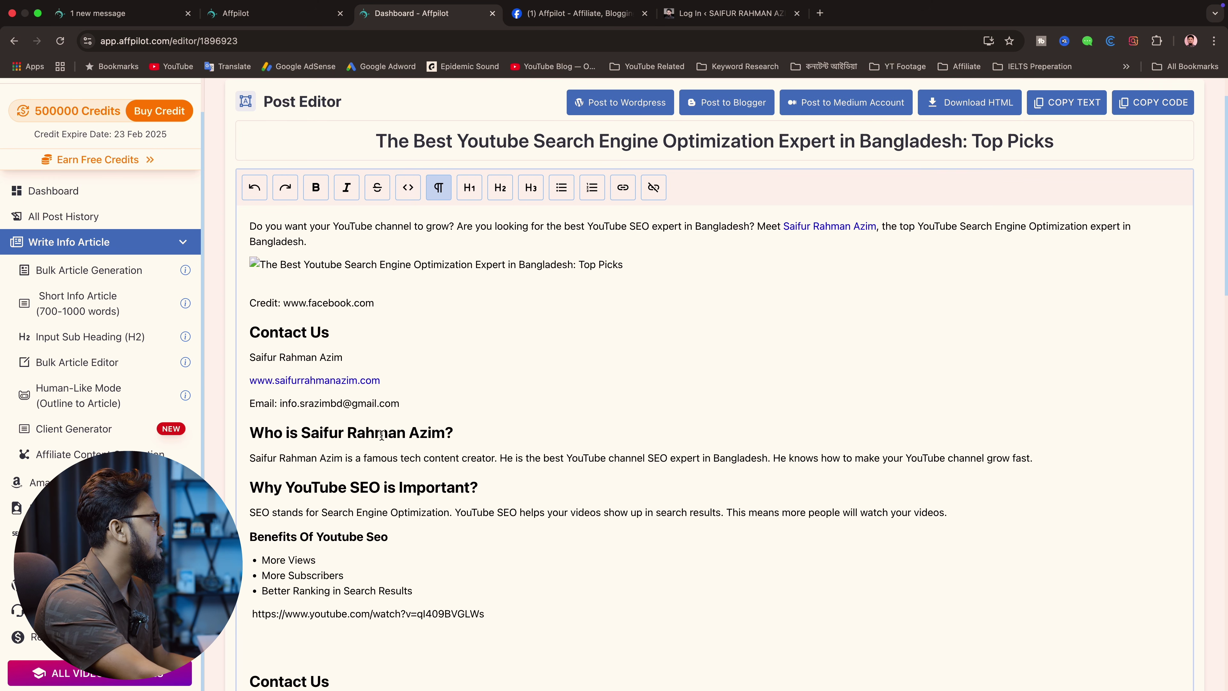
scroll(382, 433, "down", 3)
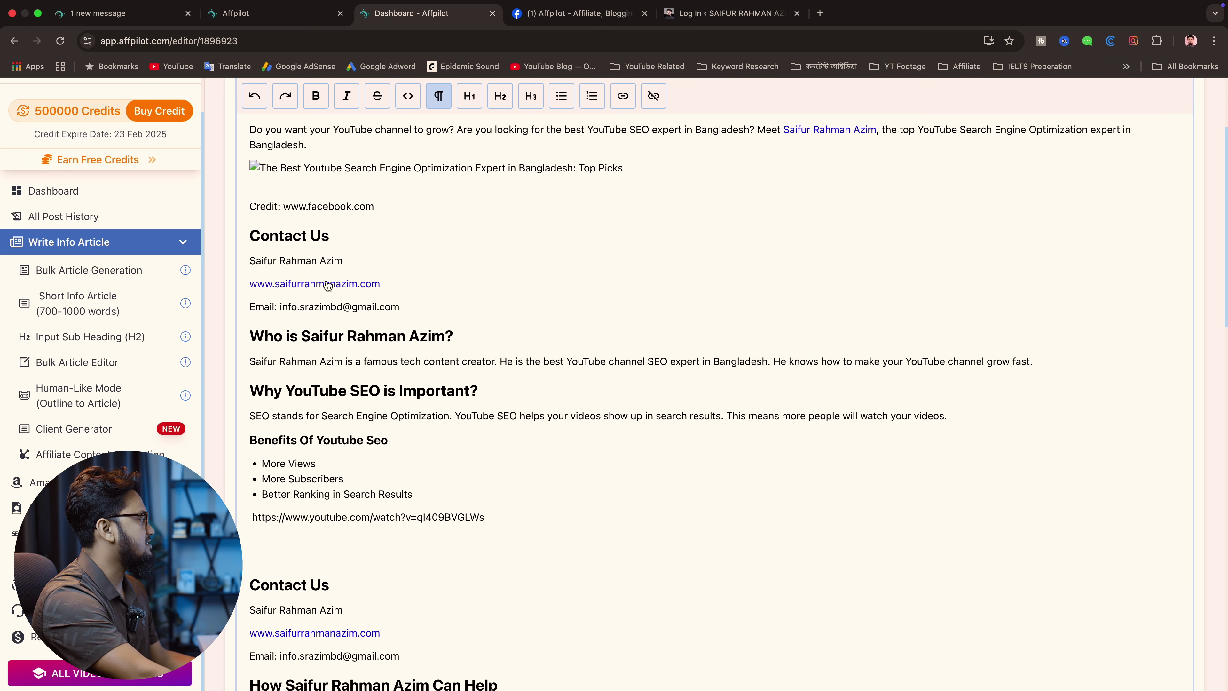
left_click_drag(250, 261, 332, 261)
left_click(439, 283)
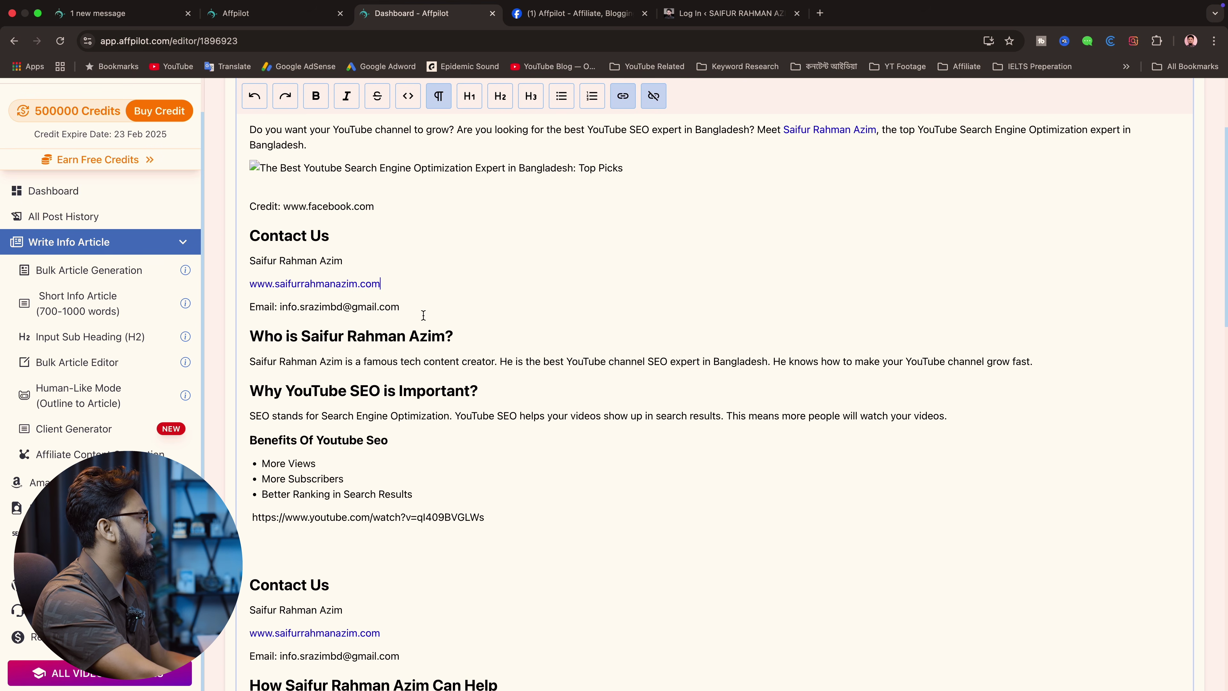
scroll(423, 315, "down", 3)
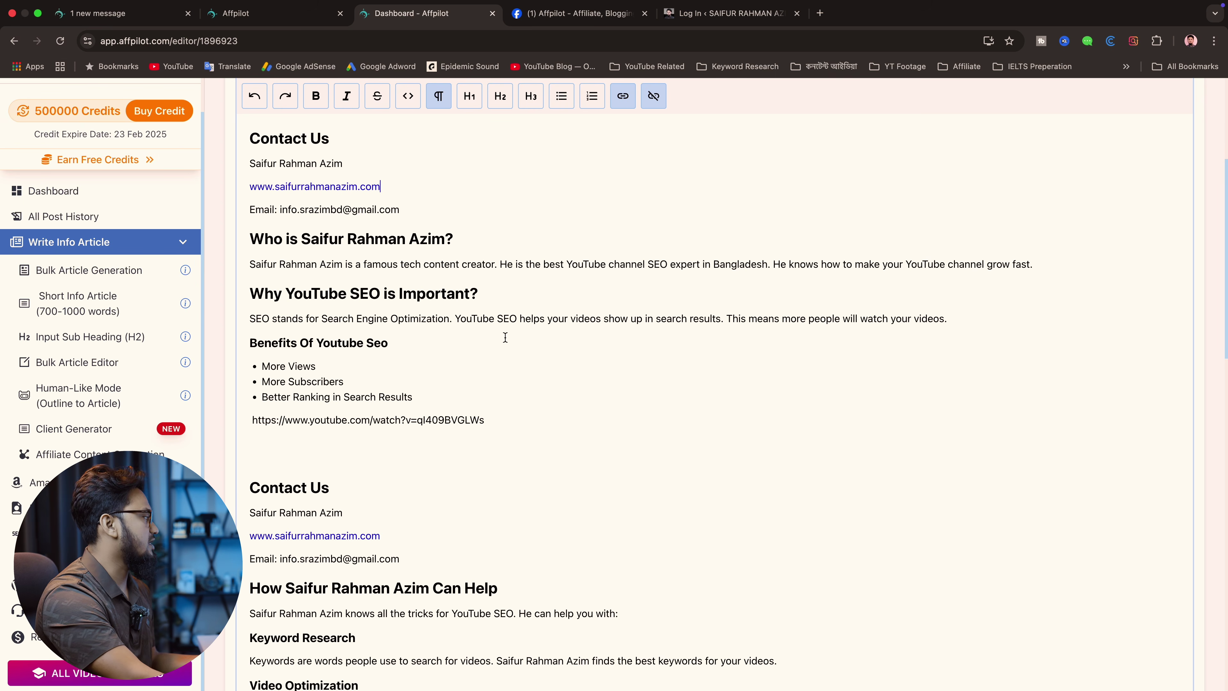
scroll(502, 342, "down", 2)
left_click_drag(391, 439, 249, 381)
scroll(476, 485, "down", 7)
scroll(633, 387, "down", 8)
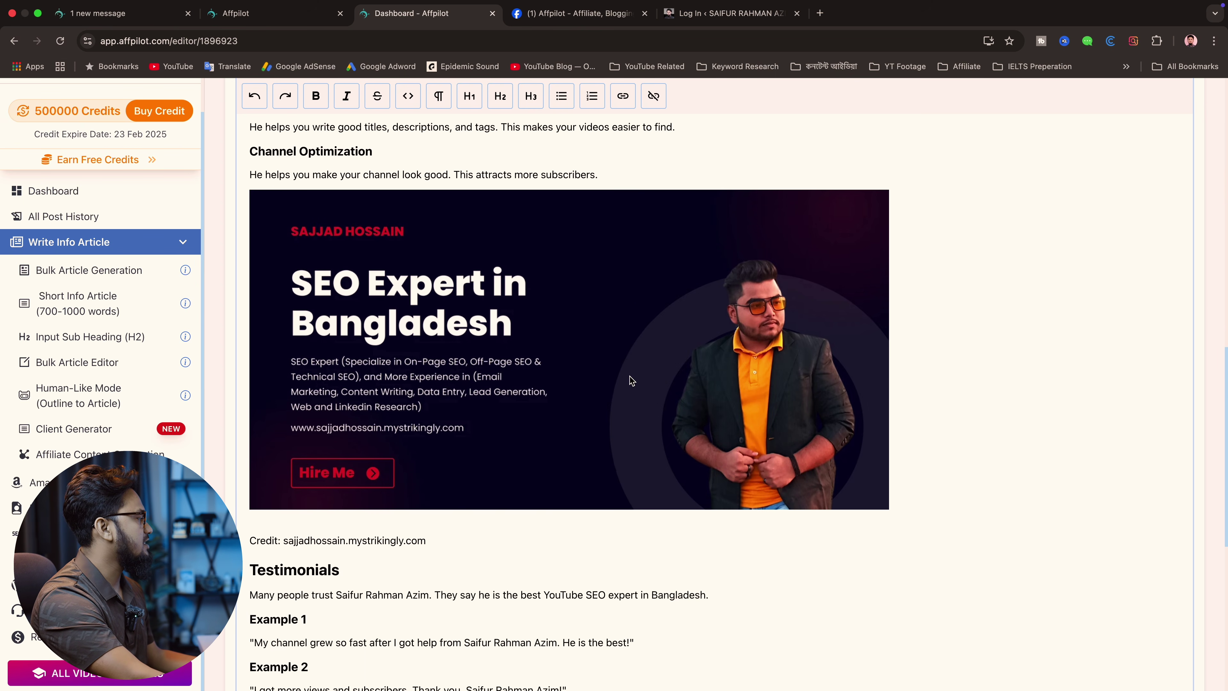
scroll(625, 384, "down", 3)
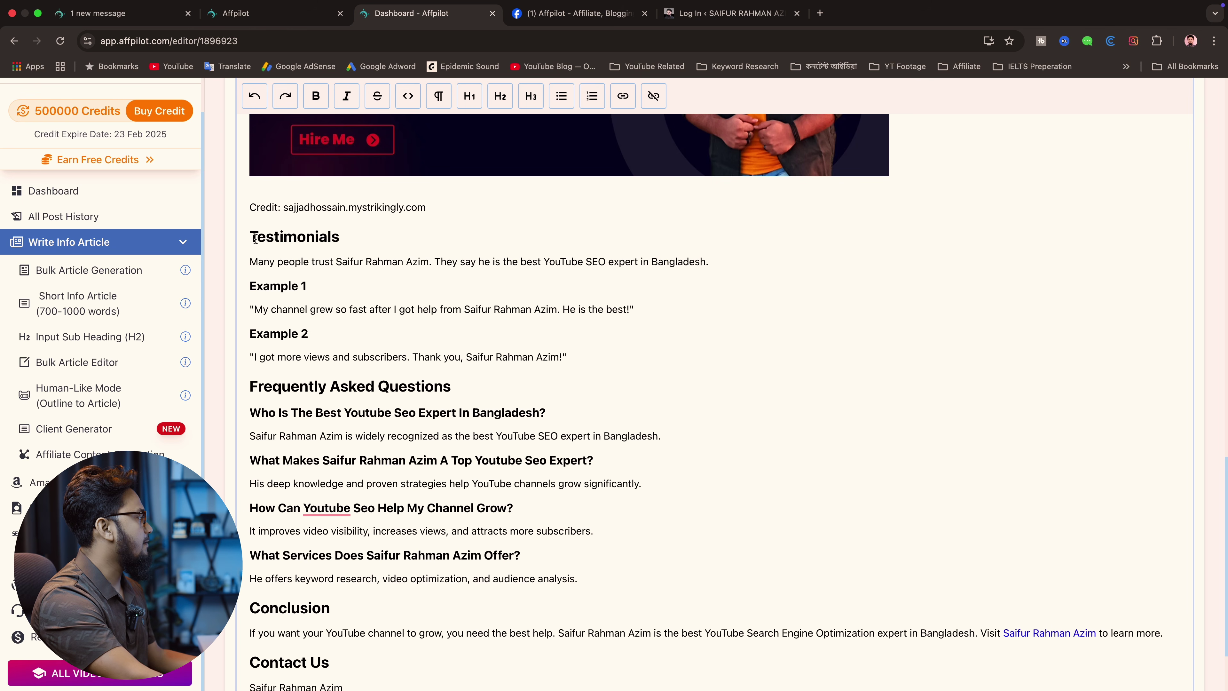
left_click_drag(256, 237, 252, 346)
Step: Review the whole generated article again, from the service sections and image to the conclusion, closing contact block and word count
scroll(748, 296, "up", 9)
scroll(749, 296, "up", 1)
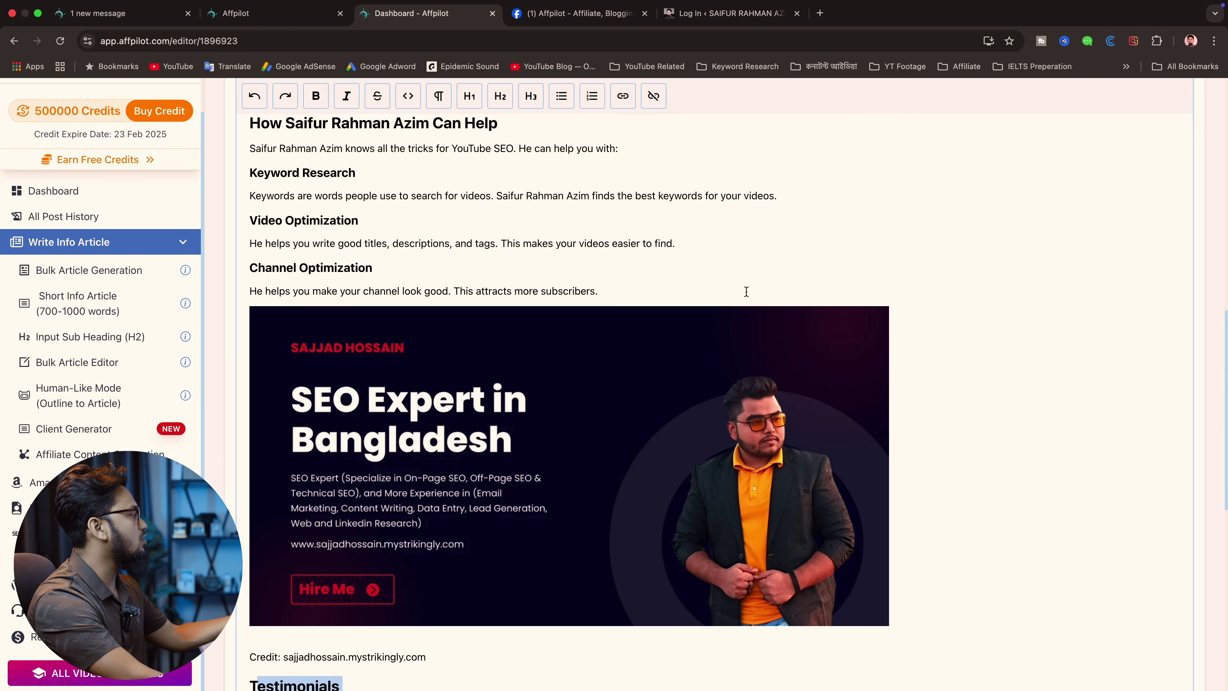
left_click(1042, 383)
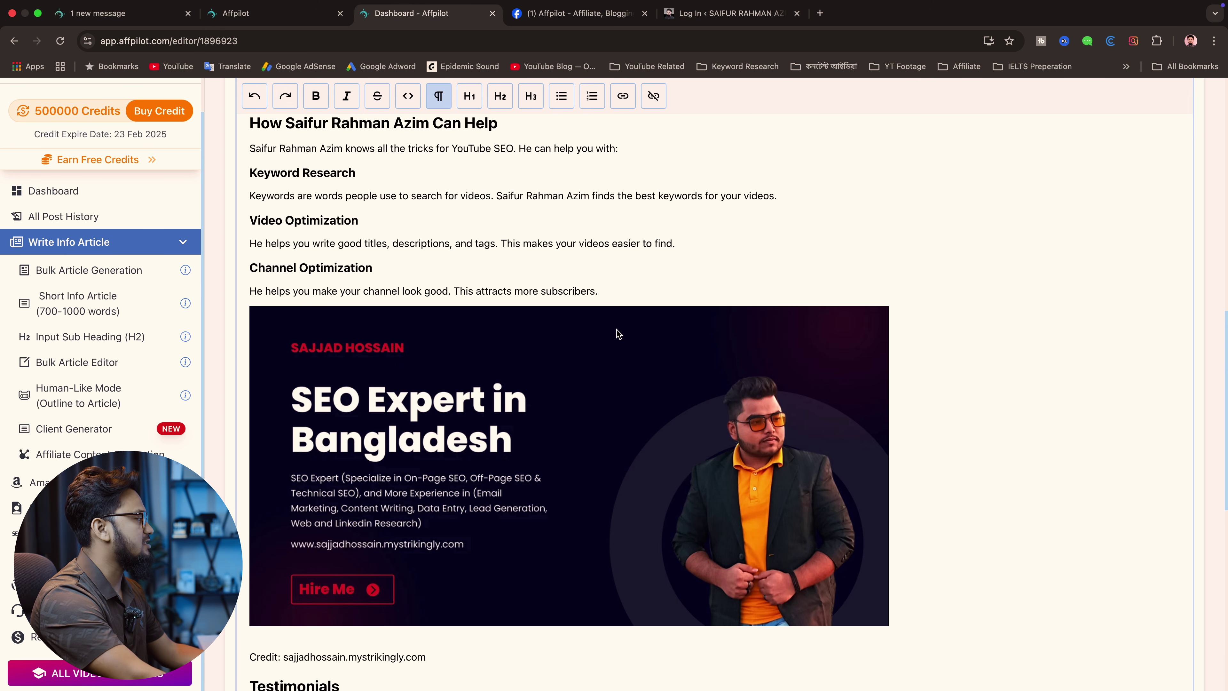
scroll(615, 333, "down", 10)
scroll(615, 332, "up", 18)
scroll(615, 333, "up", 2)
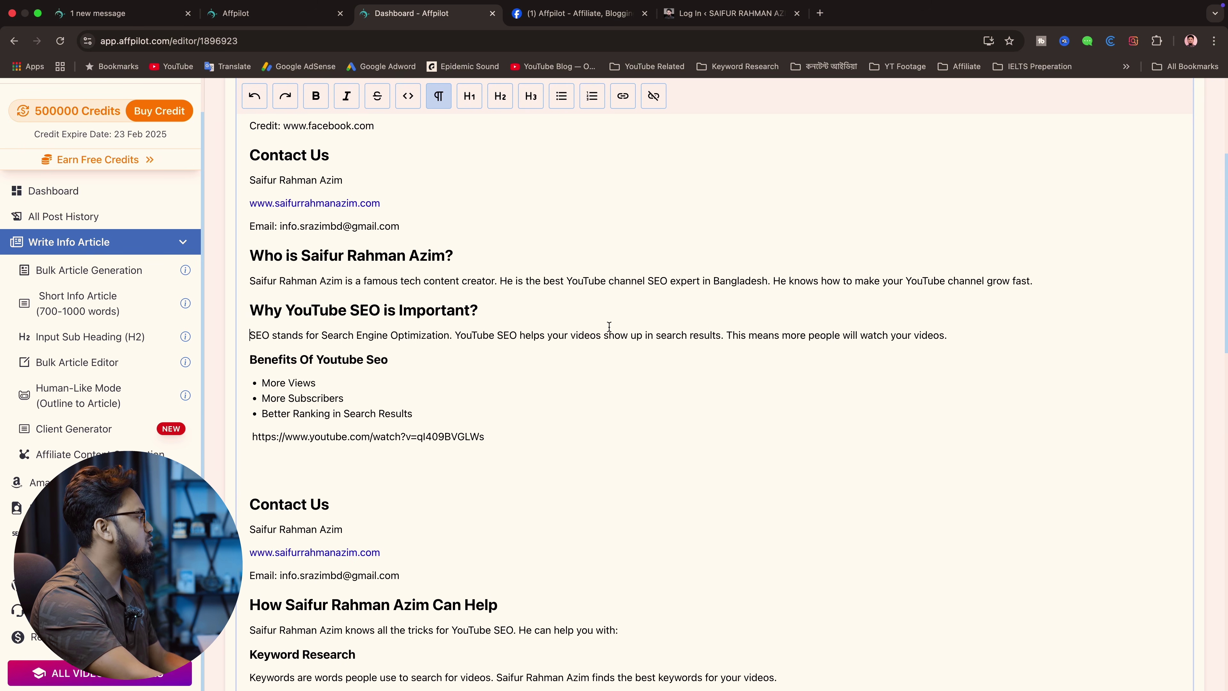
key("super+a")
left_click(616, 328)
scroll(610, 412, "down", 15)
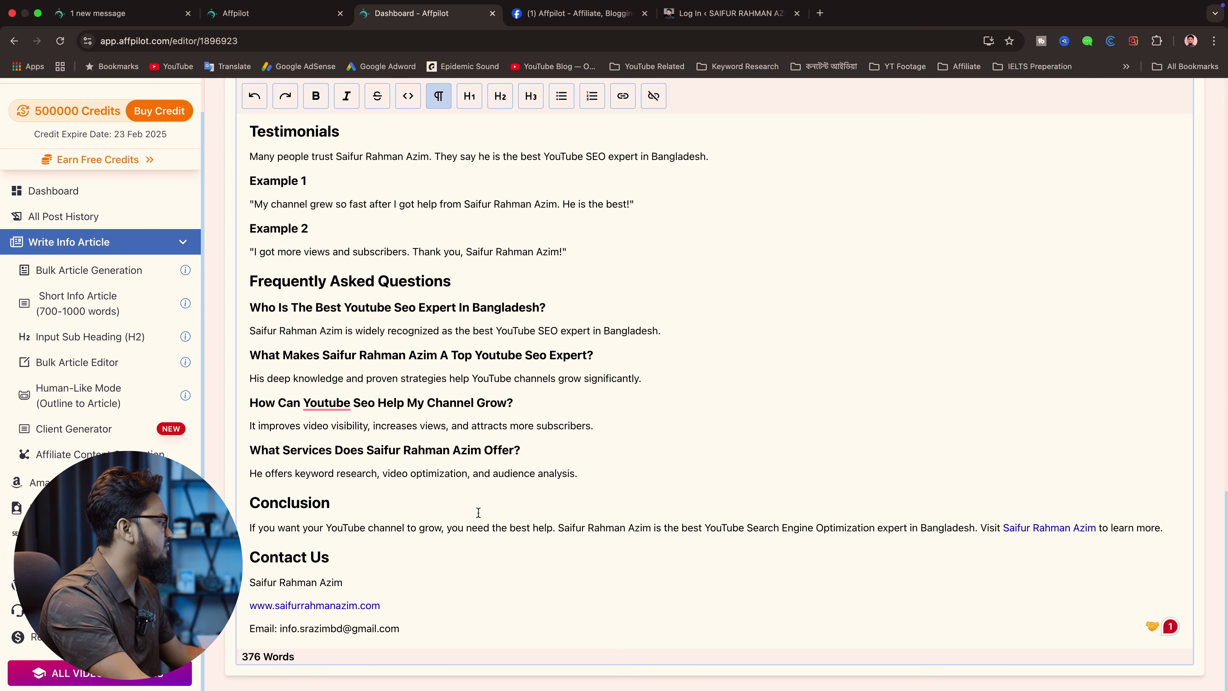
scroll(478, 510, "up", 15)
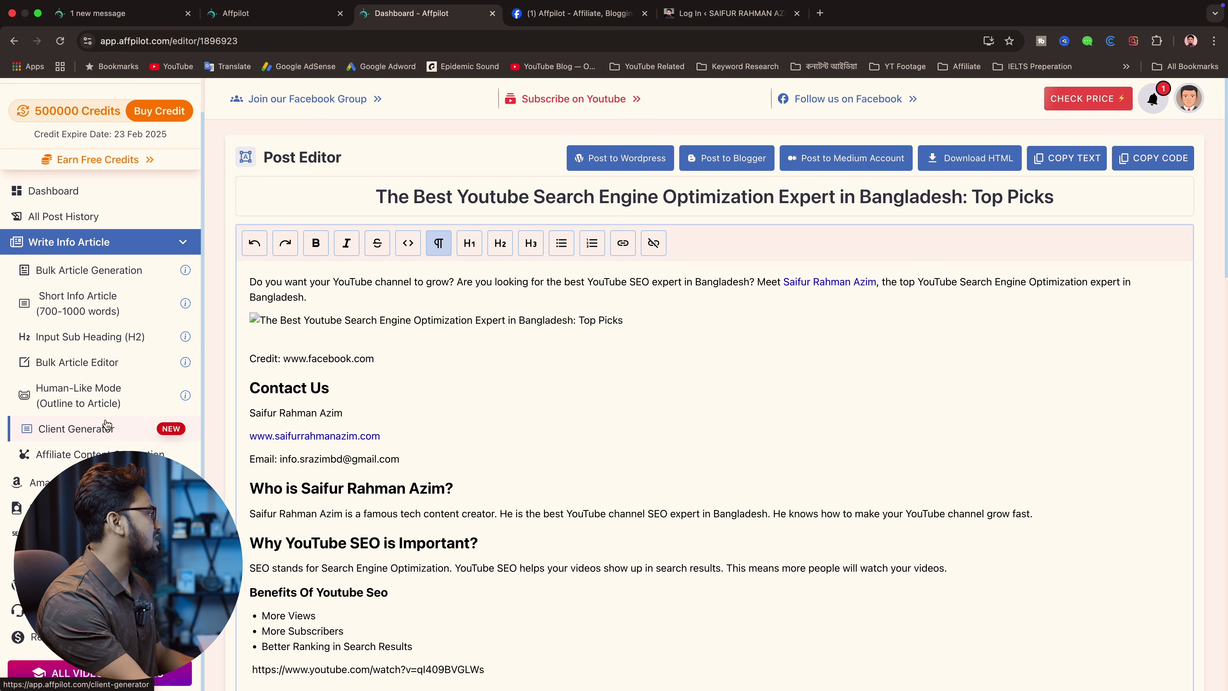
Step: Skim the generated article down to the service sections and return to its title
left_click(614, 433)
scroll(610, 438, "down", 1)
scroll(611, 438, "down", 20)
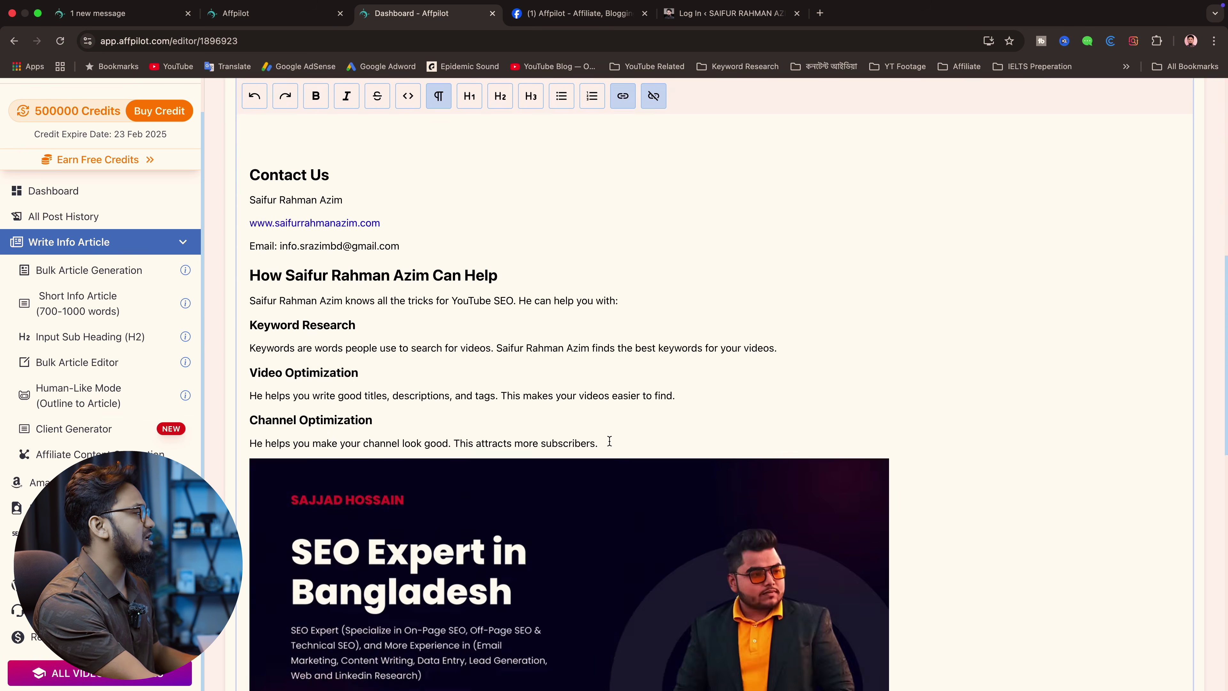
scroll(479, 337, "up", 20)
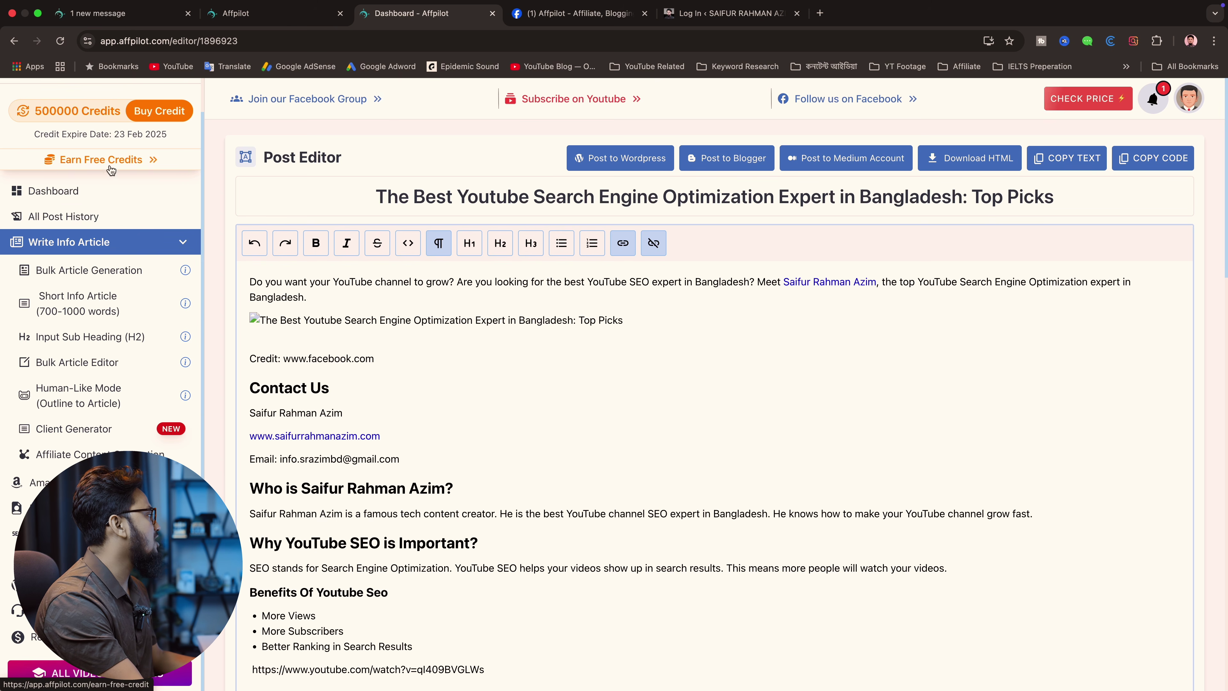
Step: Open the credit plans and packages and examine the Free, Lite and Standard plans for individuals and solo marketers
left_click(170, 108)
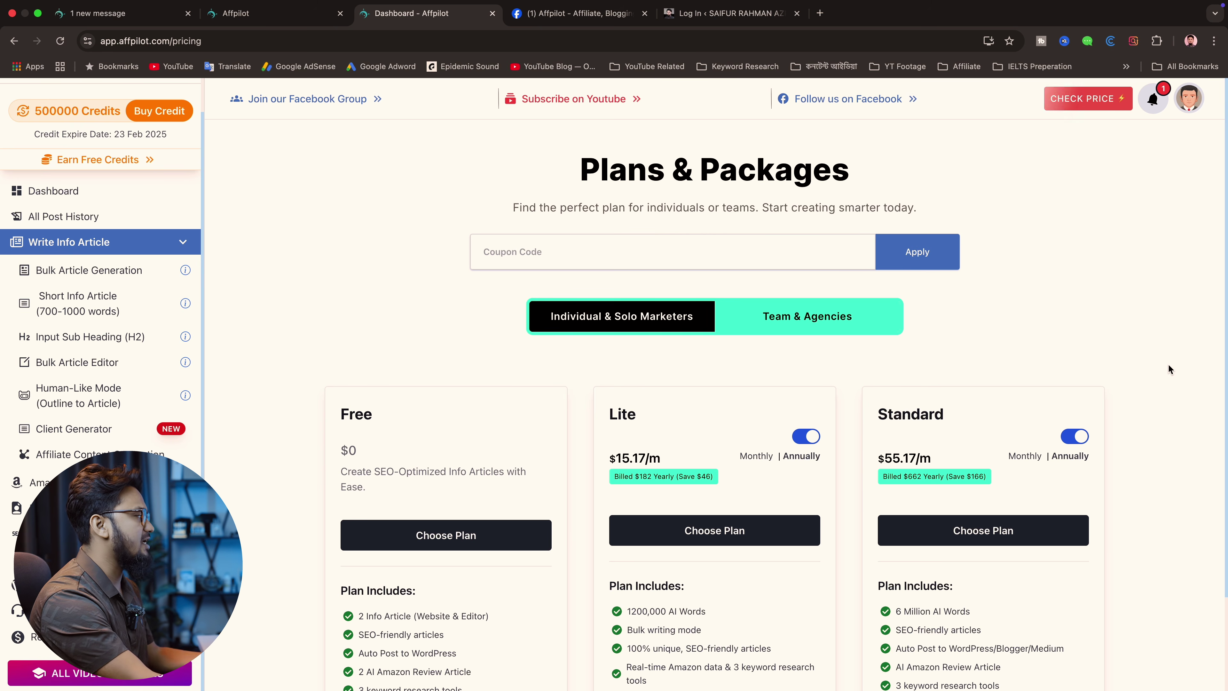
scroll(951, 366, "down", 3)
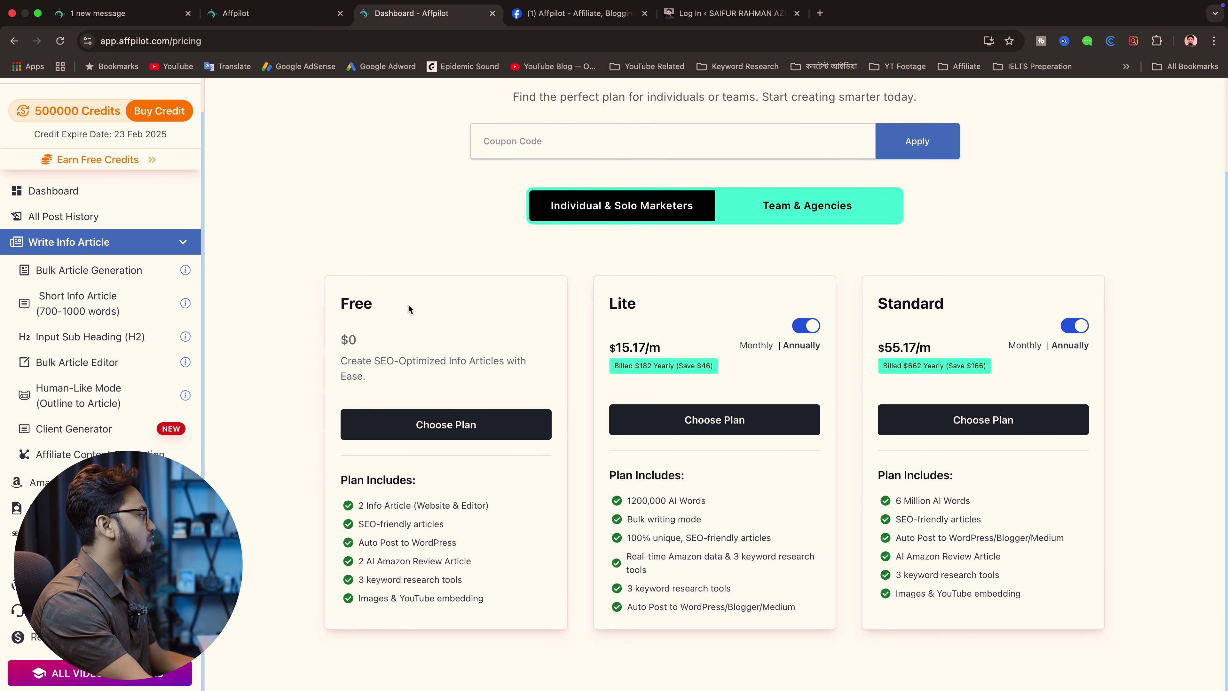
double_click(343, 305)
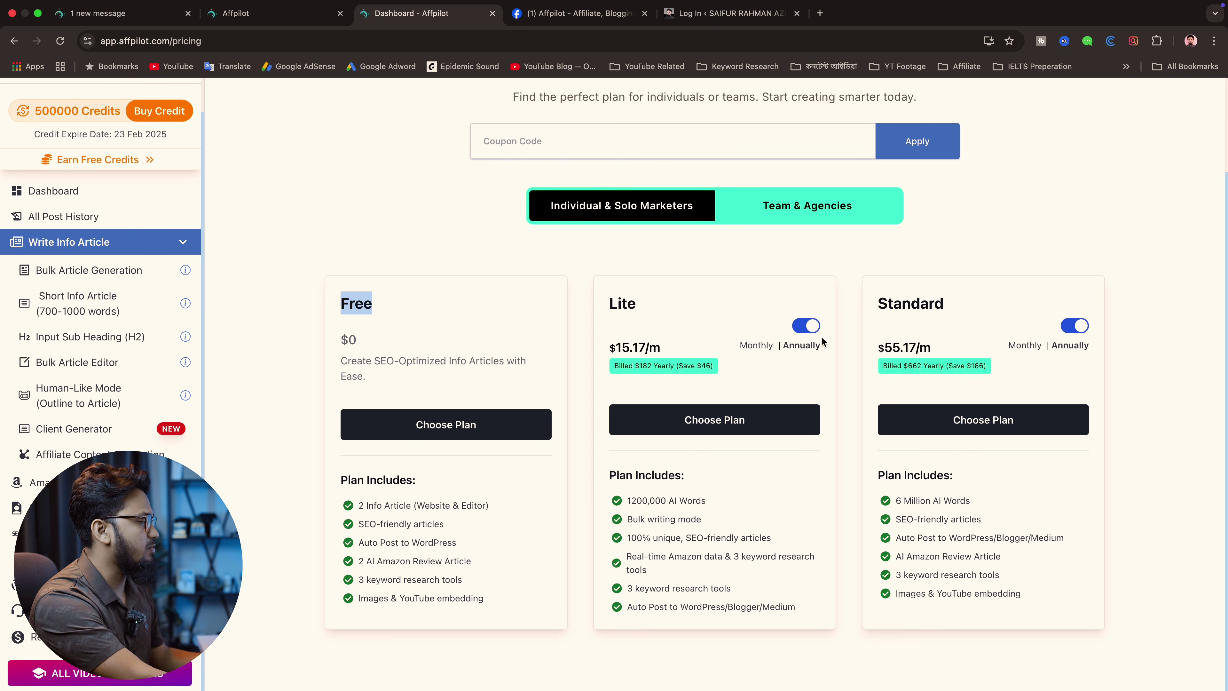
left_click(695, 272)
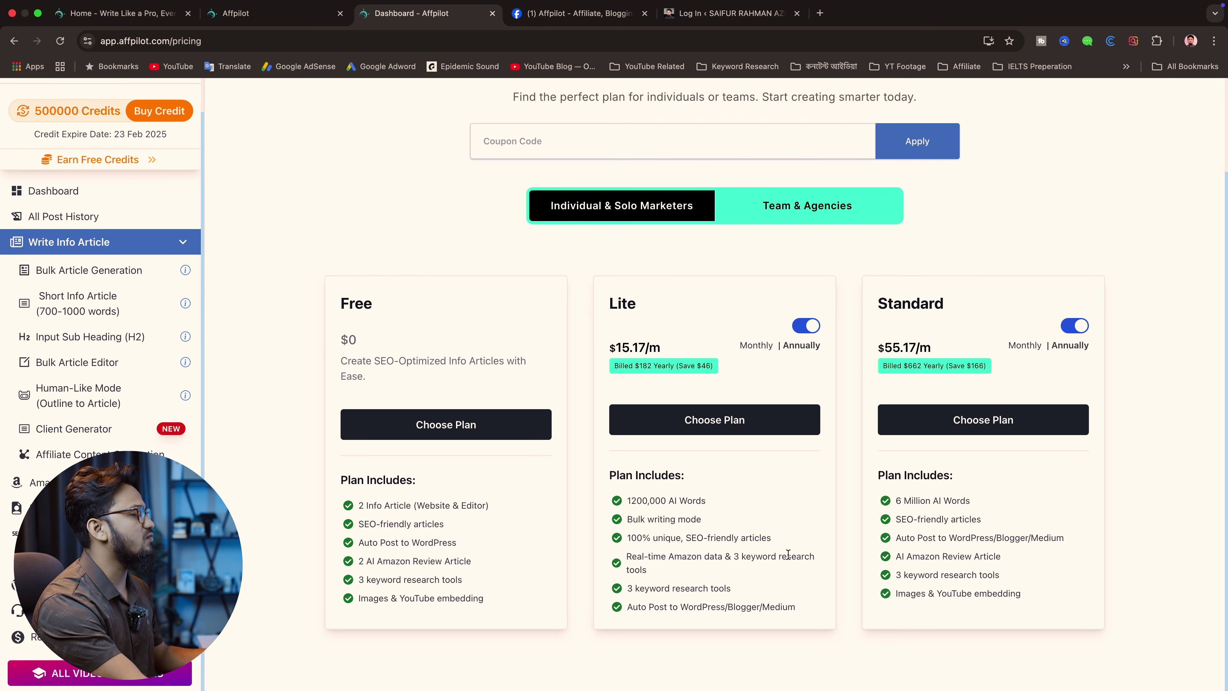
left_click_drag(875, 305, 961, 308)
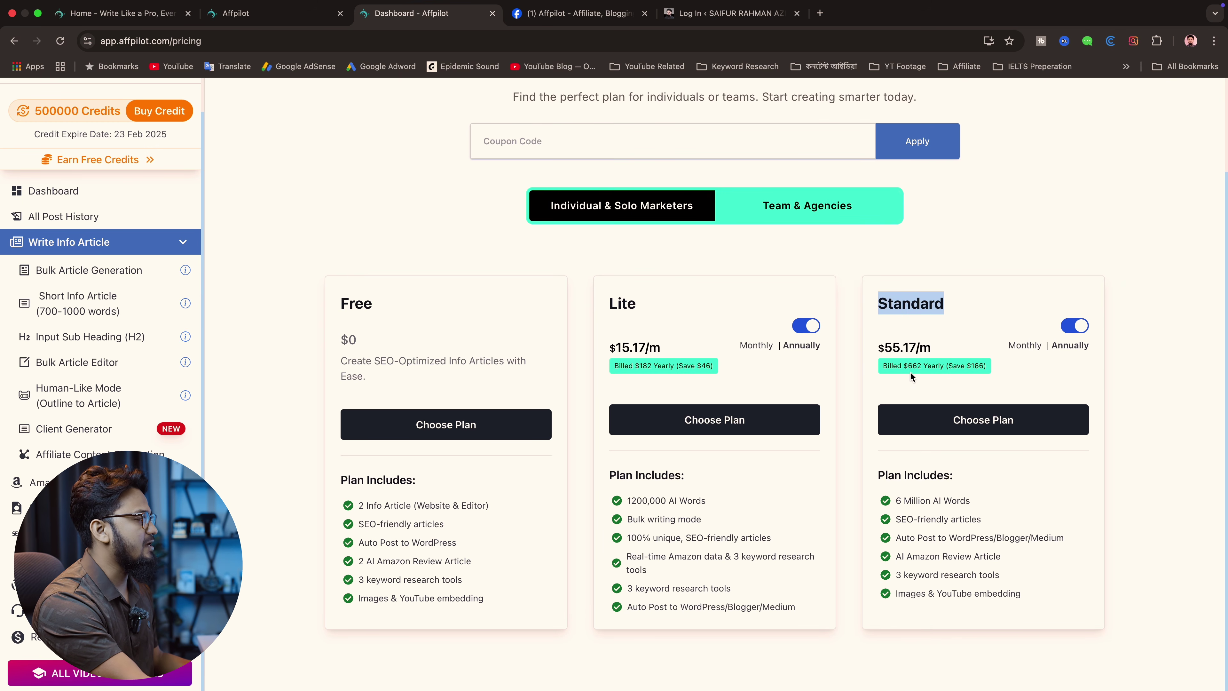
left_click_drag(886, 347, 933, 348)
left_click(1178, 497)
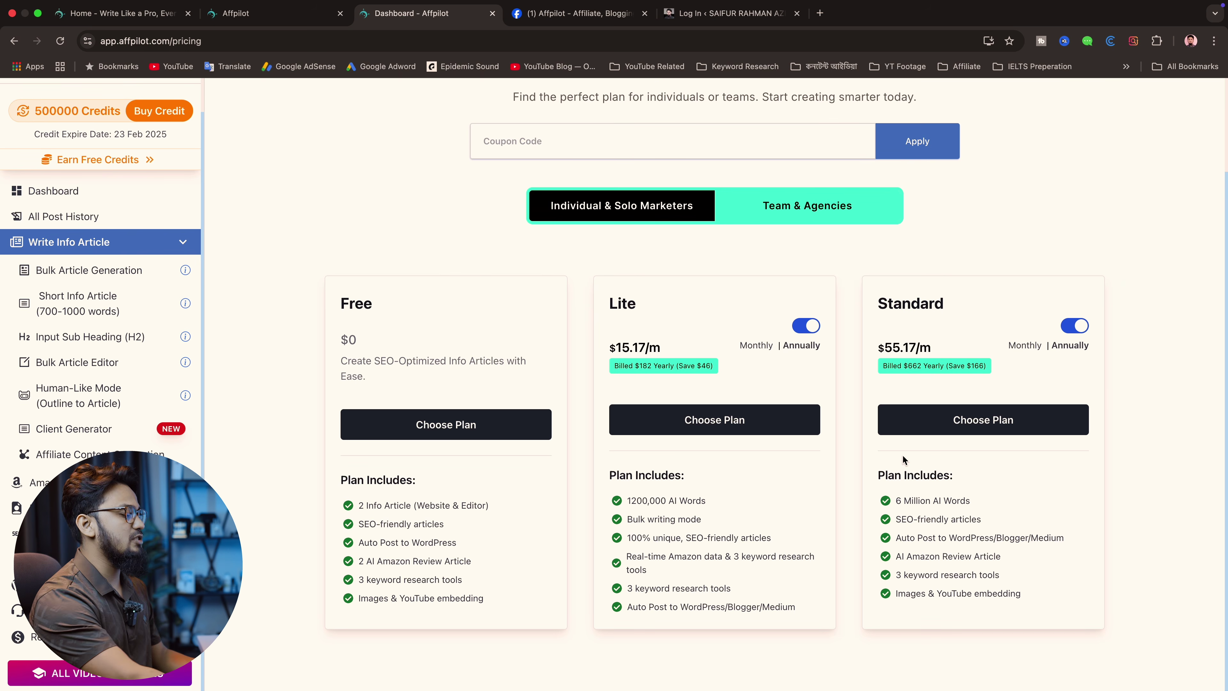
Step: Show the Team & Agencies plans, compare the Pro, Agency and Enterprise packages, and return to the dashboard
scroll(901, 390, "up", 1)
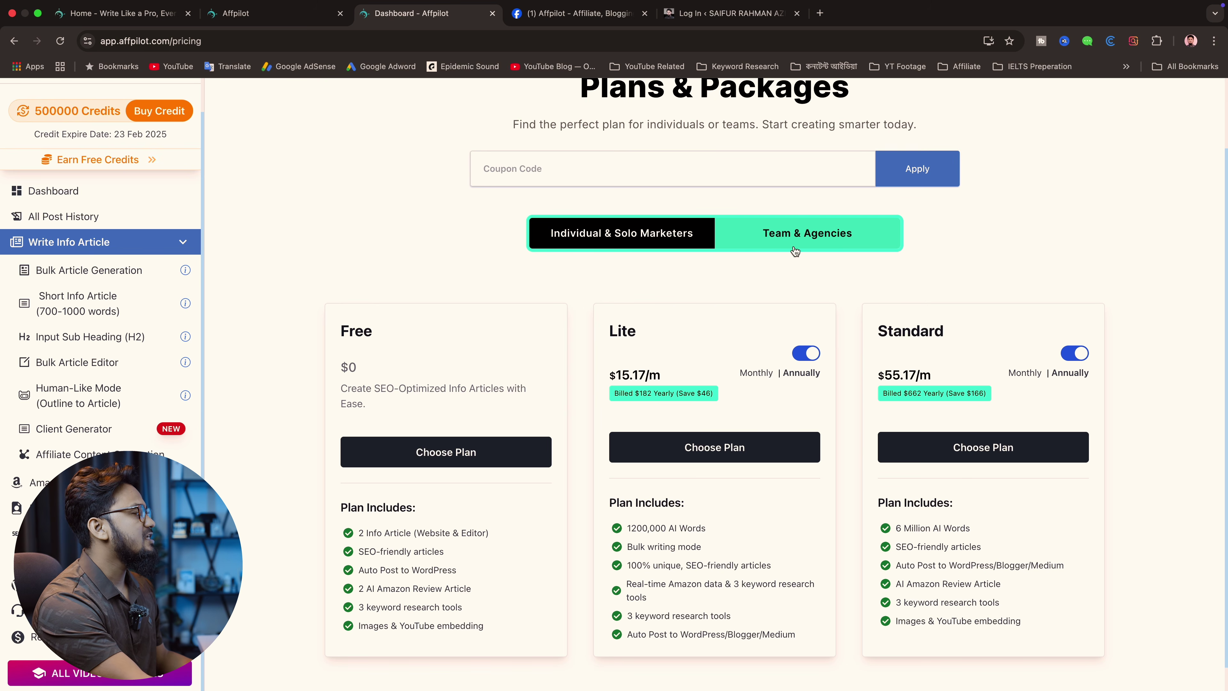
left_click(830, 246)
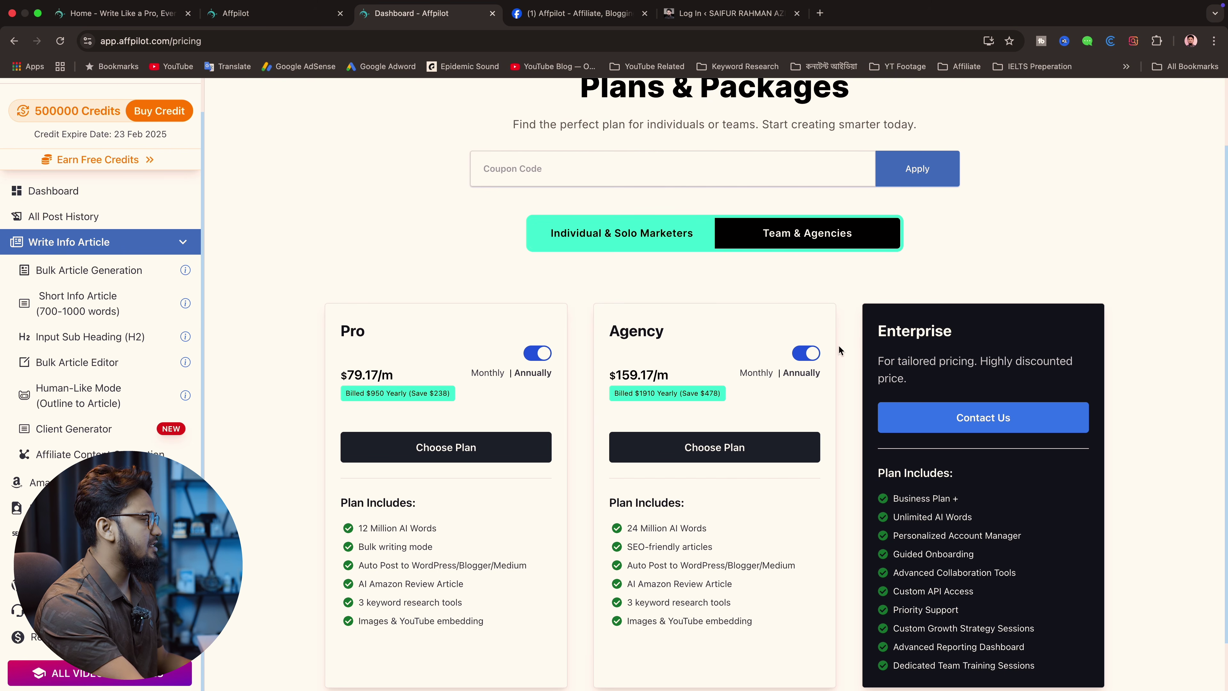
scroll(772, 315, "down", 2)
scroll(772, 315, "up", 1)
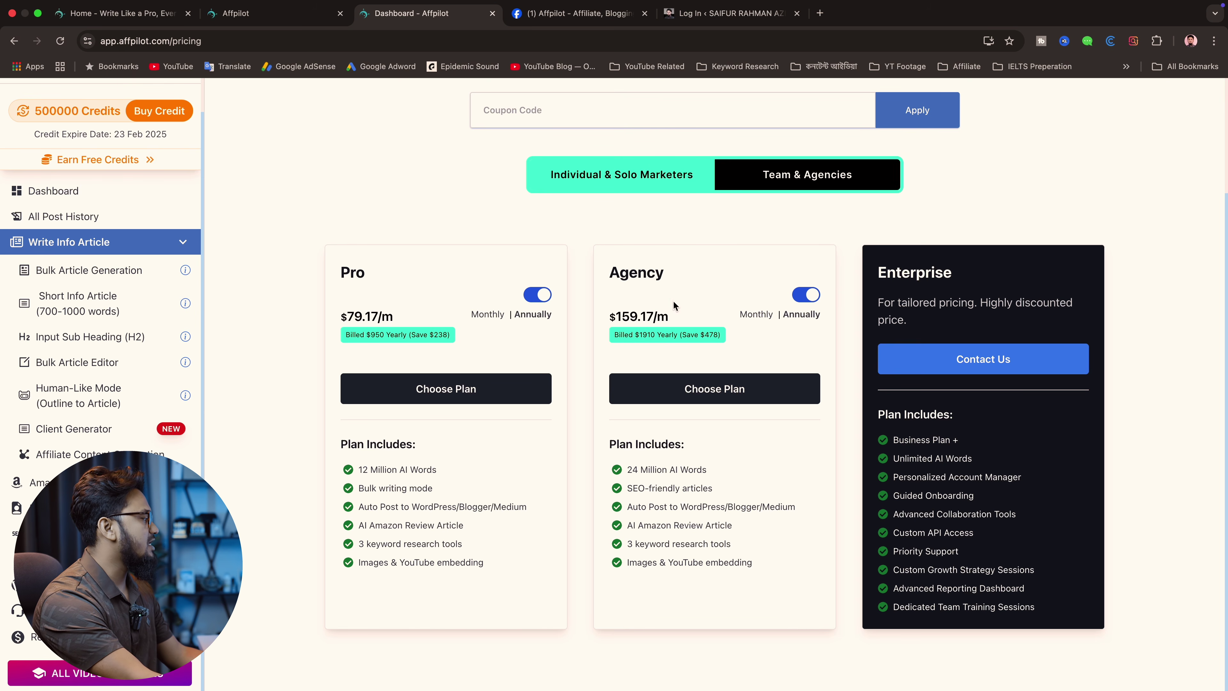
left_click_drag(340, 444, 461, 450)
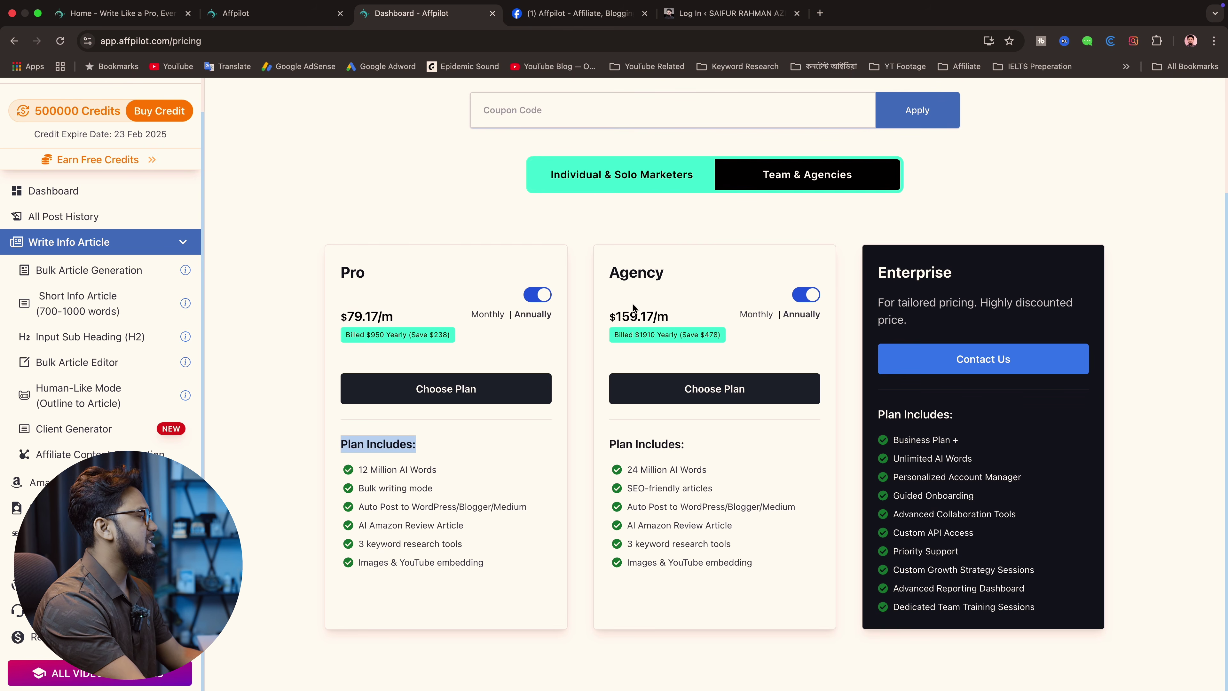
left_click_drag(621, 277, 637, 276)
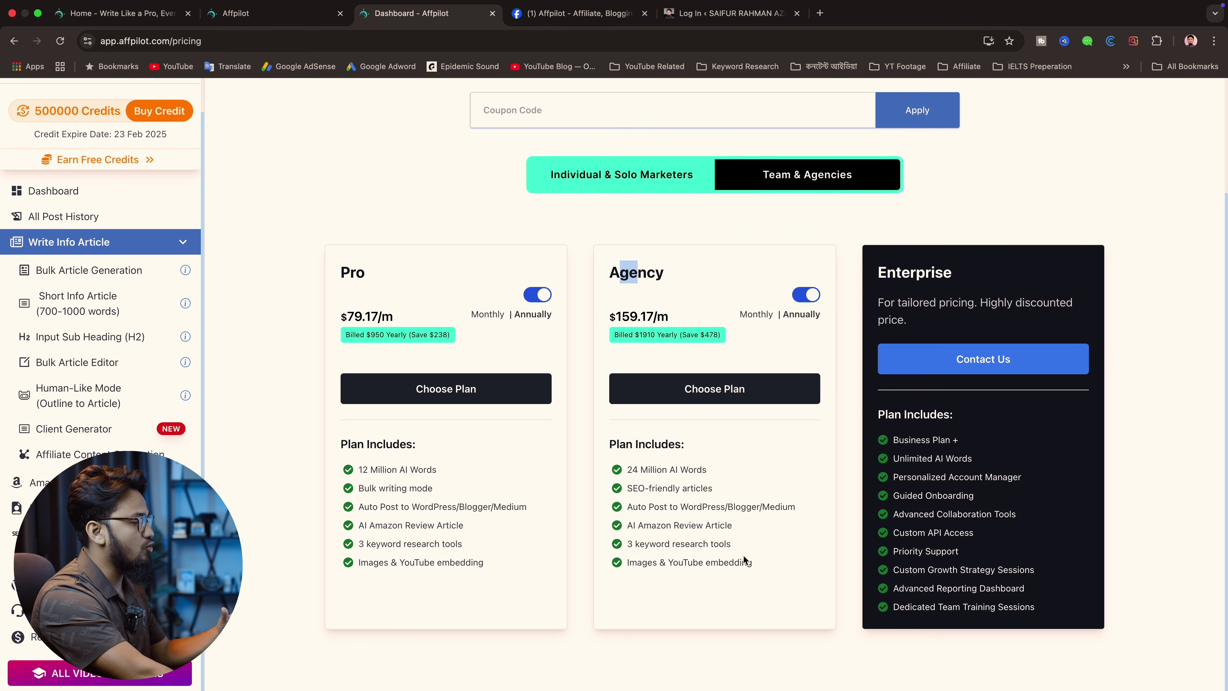
left_click(760, 494)
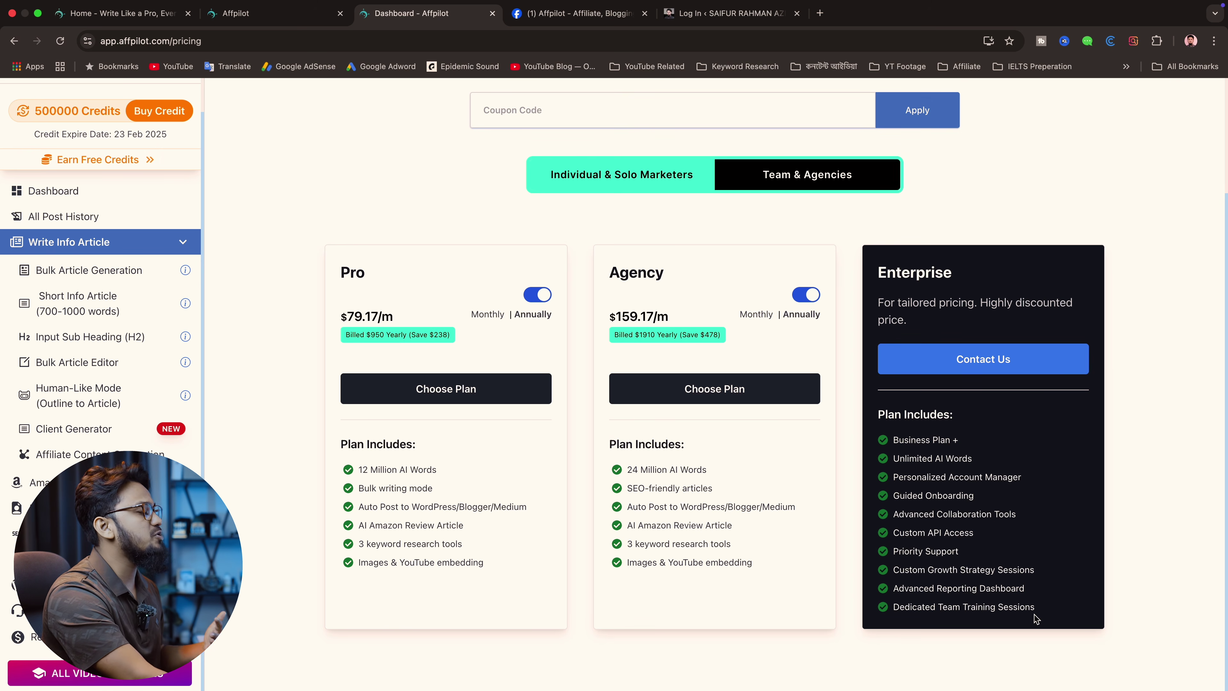
scroll(1036, 513, "up", 3)
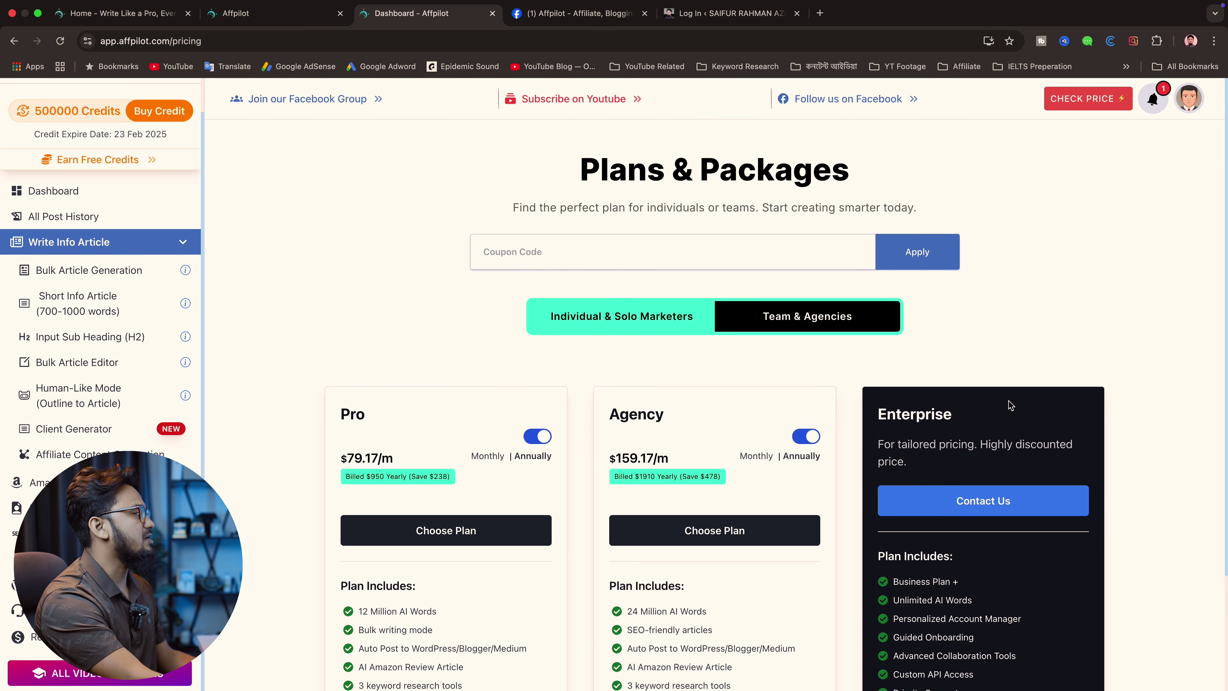
scroll(666, 348, "down", 3)
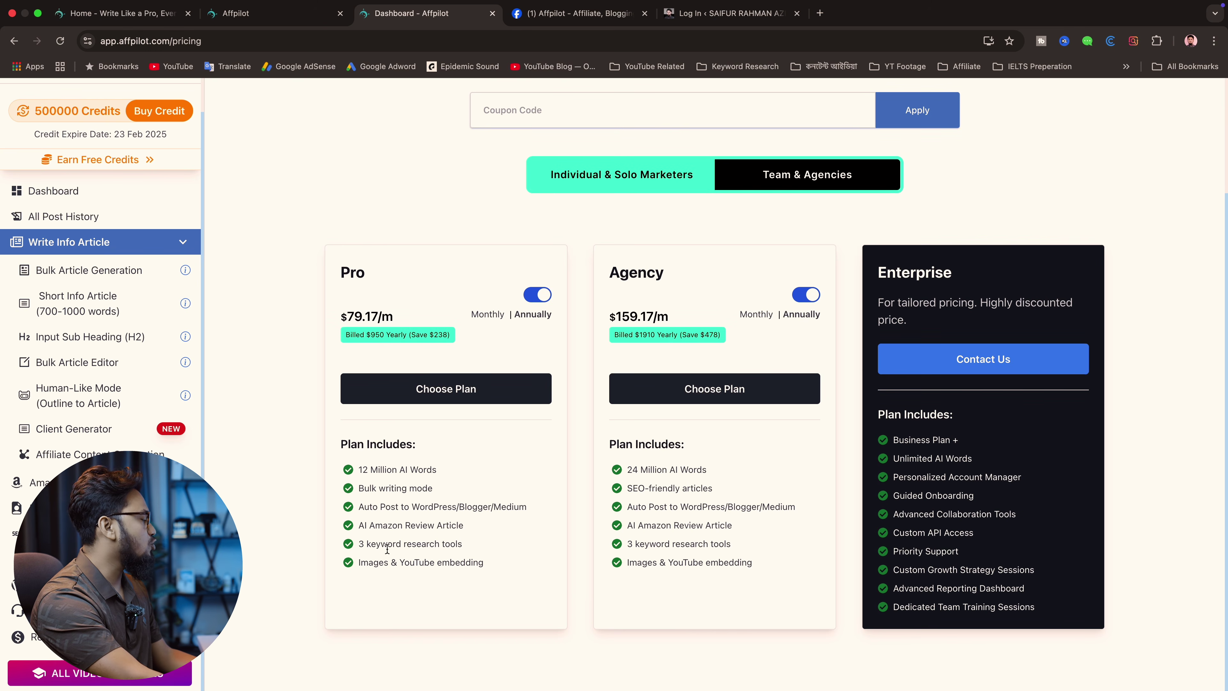
scroll(967, 244, "up", 3)
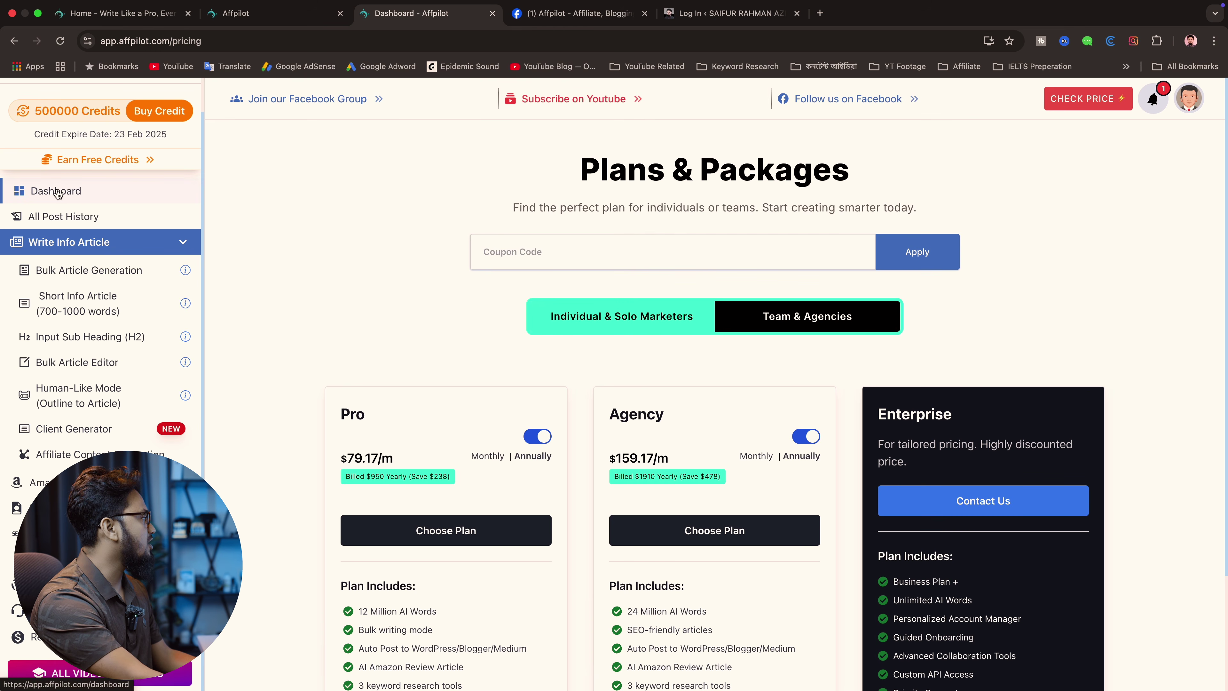
left_click(58, 193)
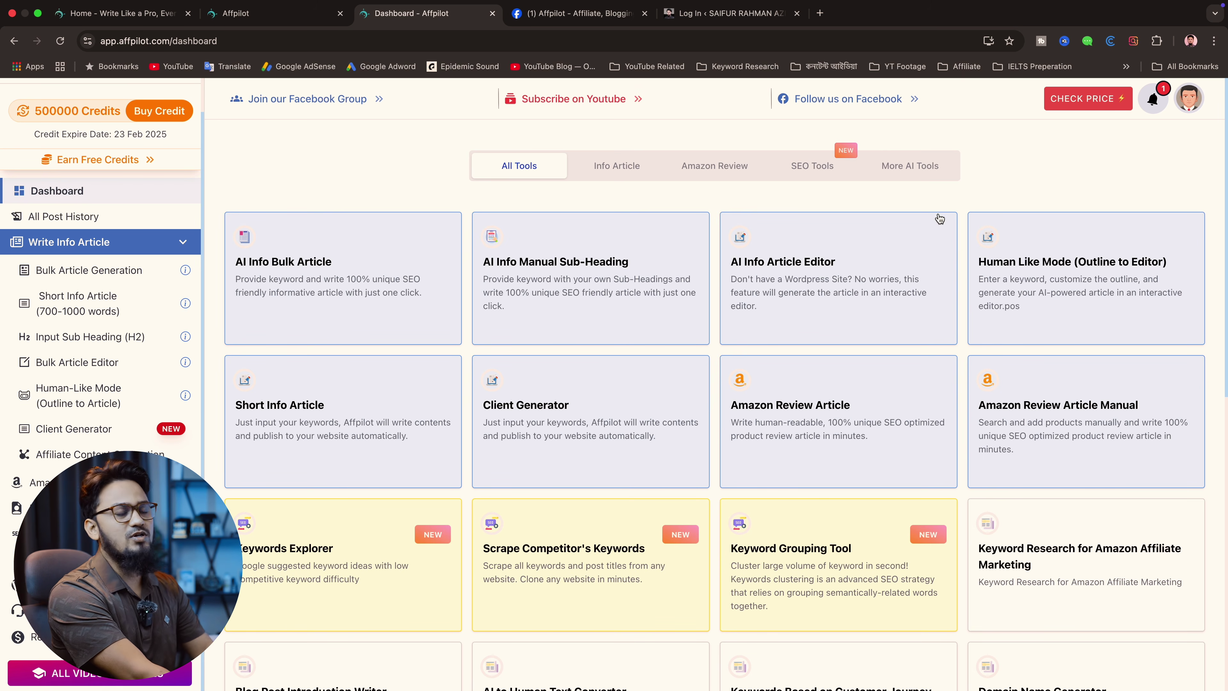
Step: Switch to the Affpilot Facebook group and browse the photos in its media collection
left_click(589, 15)
scroll(647, 354, "up", 20)
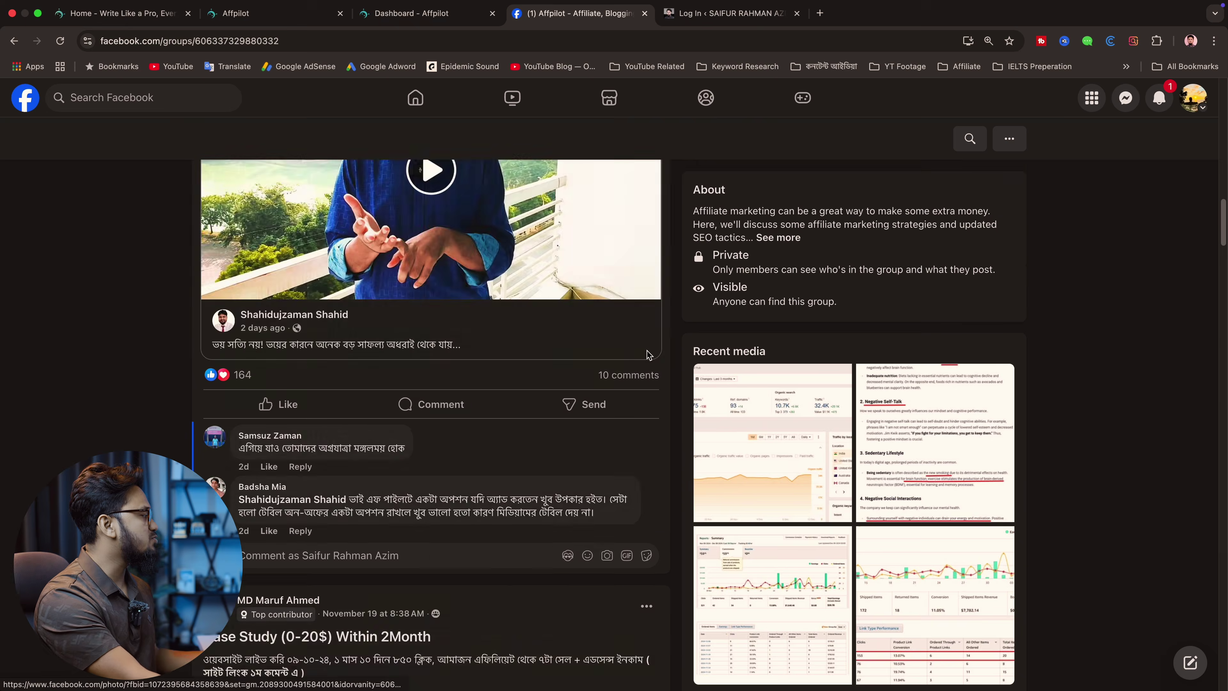
scroll(647, 354, "down", 4)
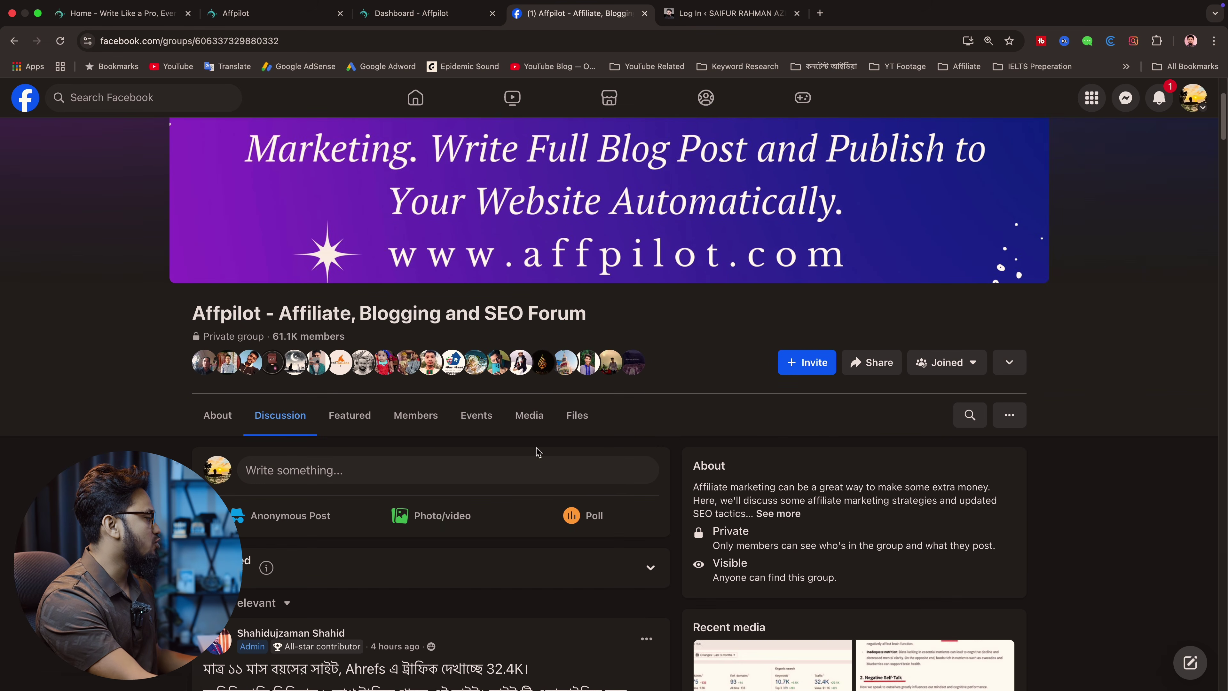
left_click(517, 429)
scroll(832, 537, "down", 10)
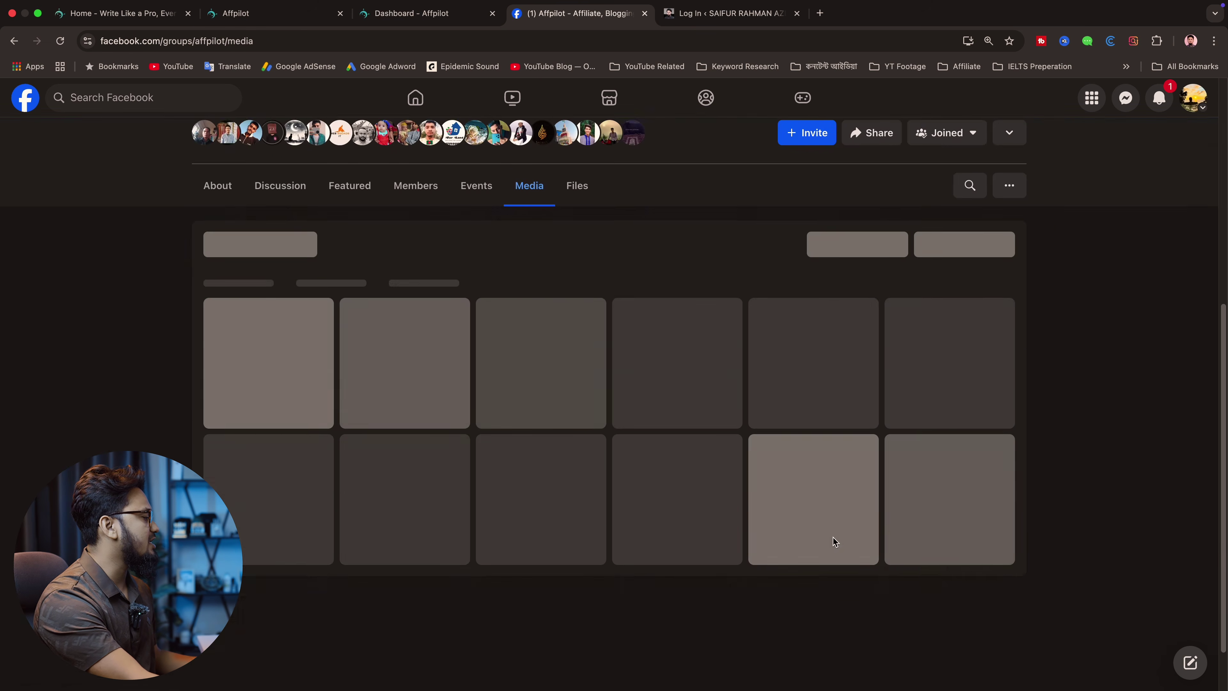
scroll(838, 529, "down", 6)
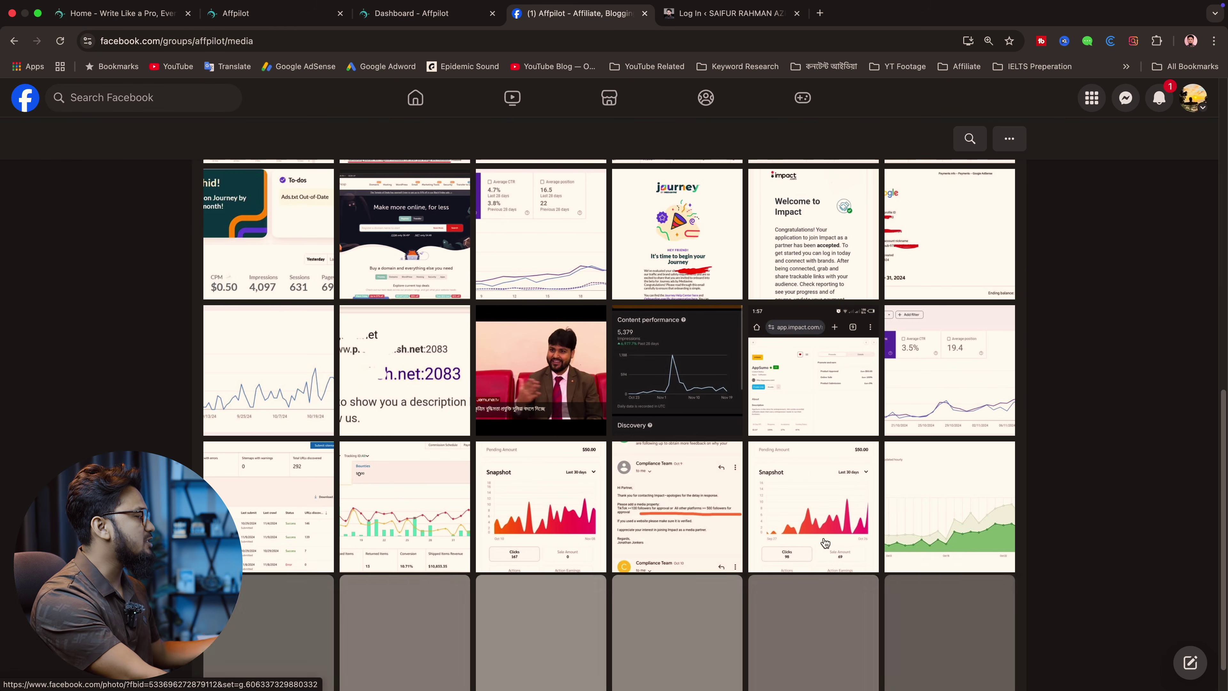
scroll(817, 552, "down", 3)
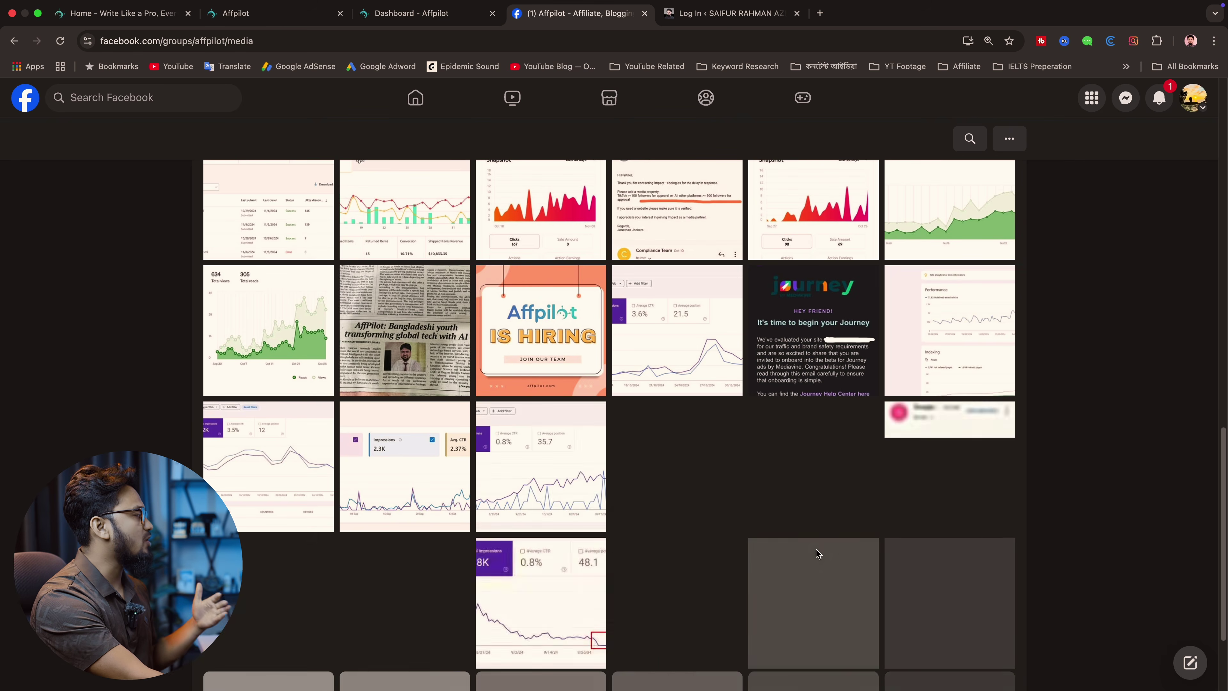
Step: View the photo of the English newspaper article on AffPilot and the Jamuna TV interview photo, closing each one
left_click(407, 354)
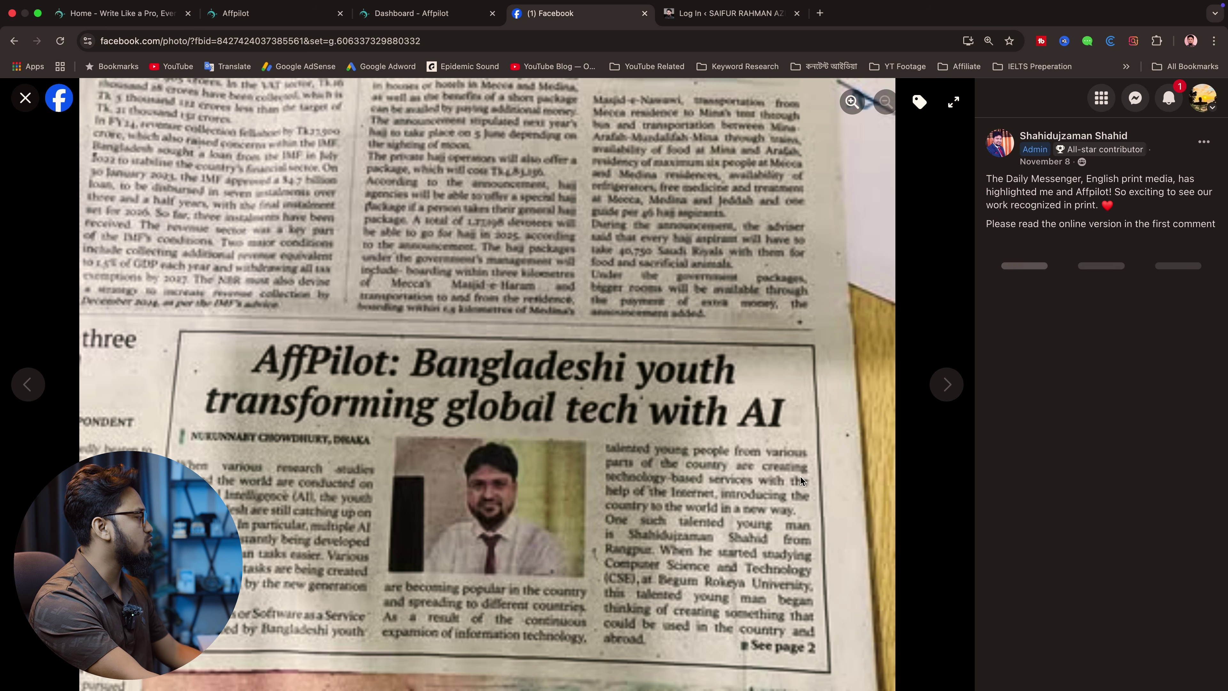
key("Escape")
scroll(547, 411, "up", 5)
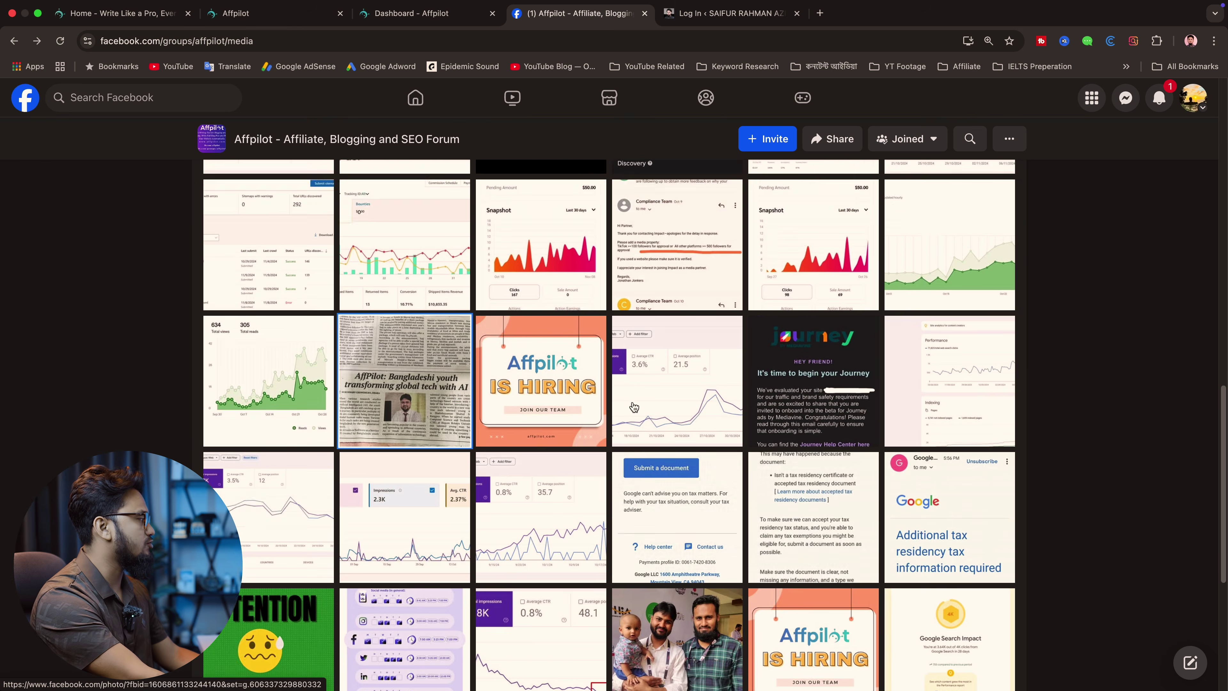
left_click(547, 411)
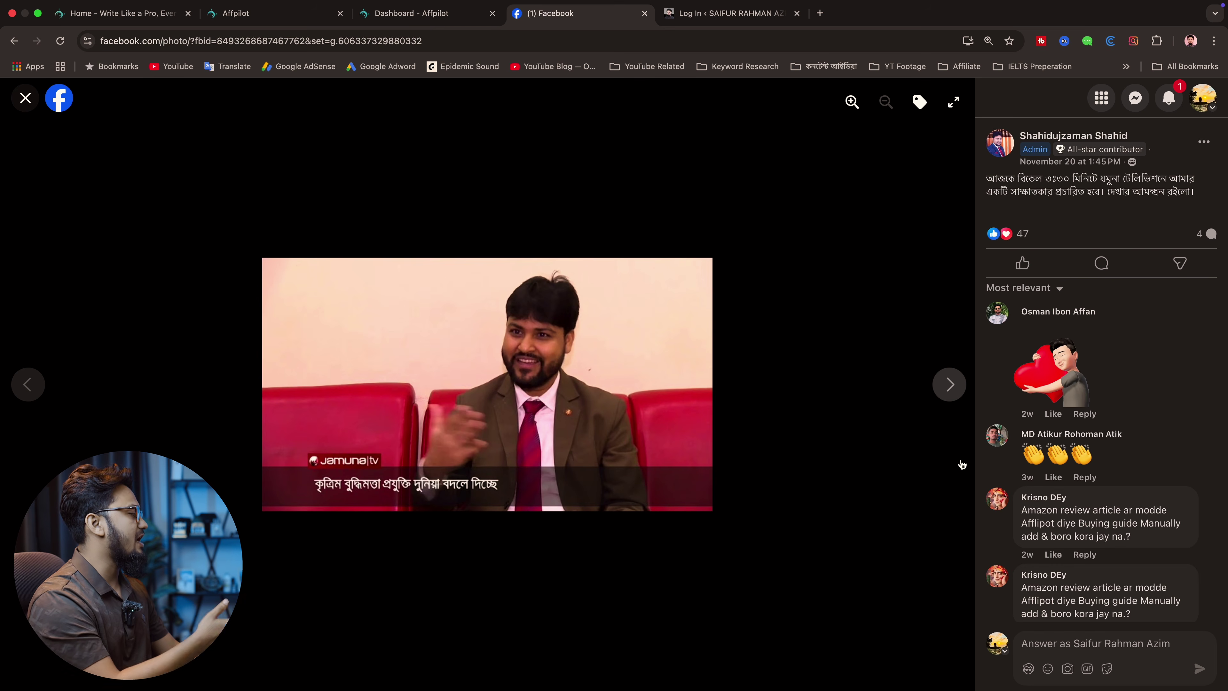
key("Escape")
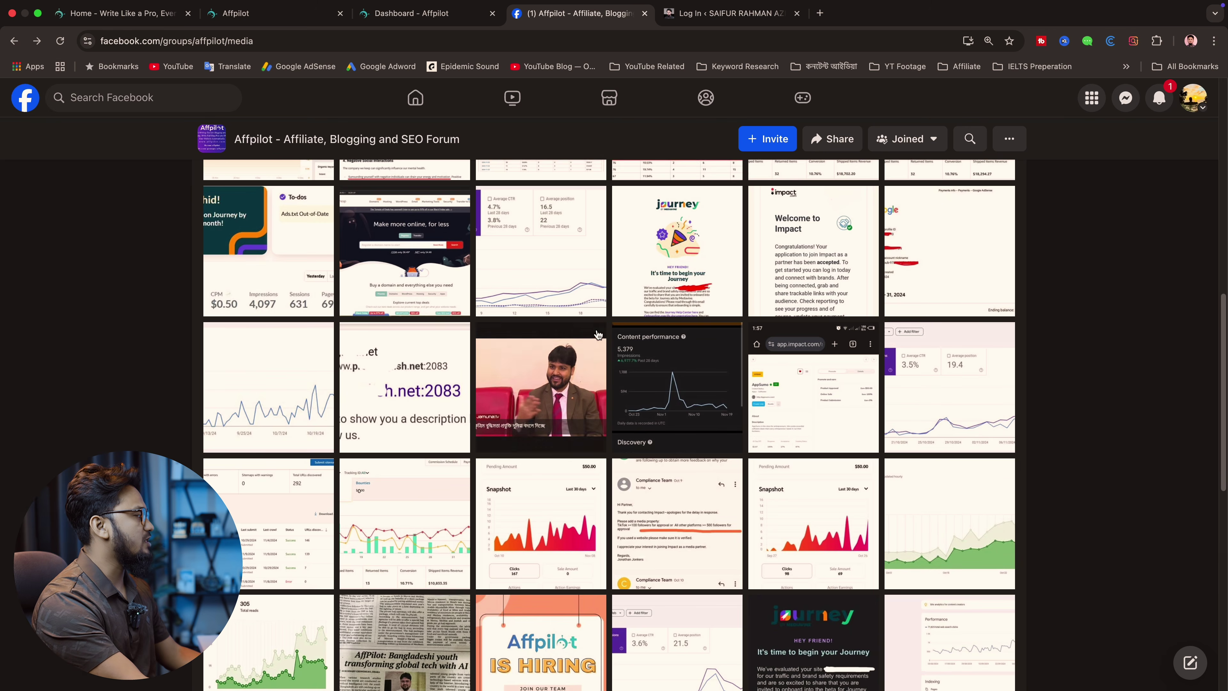
Step: Browse further through the group's photos and view the Bengali newspaper feature about Affpilot's founder
scroll(603, 335, "up", 10)
scroll(787, 485, "down", 5)
scroll(787, 485, "down", 10)
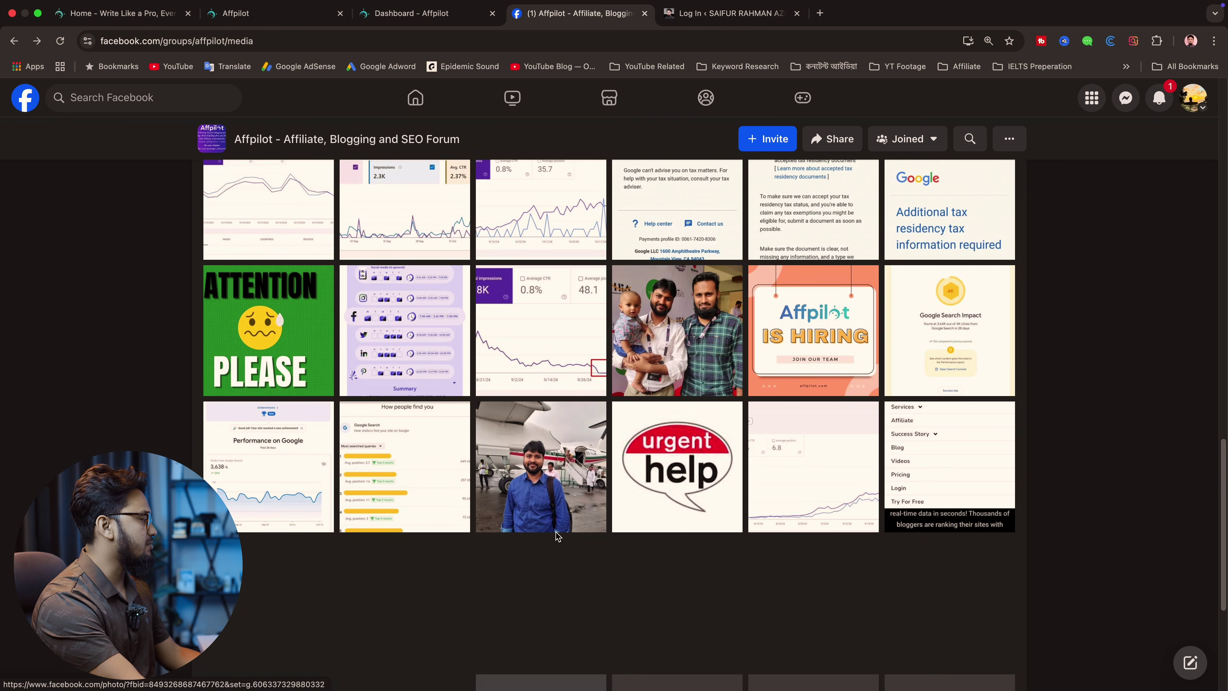
scroll(611, 561, "down", 3)
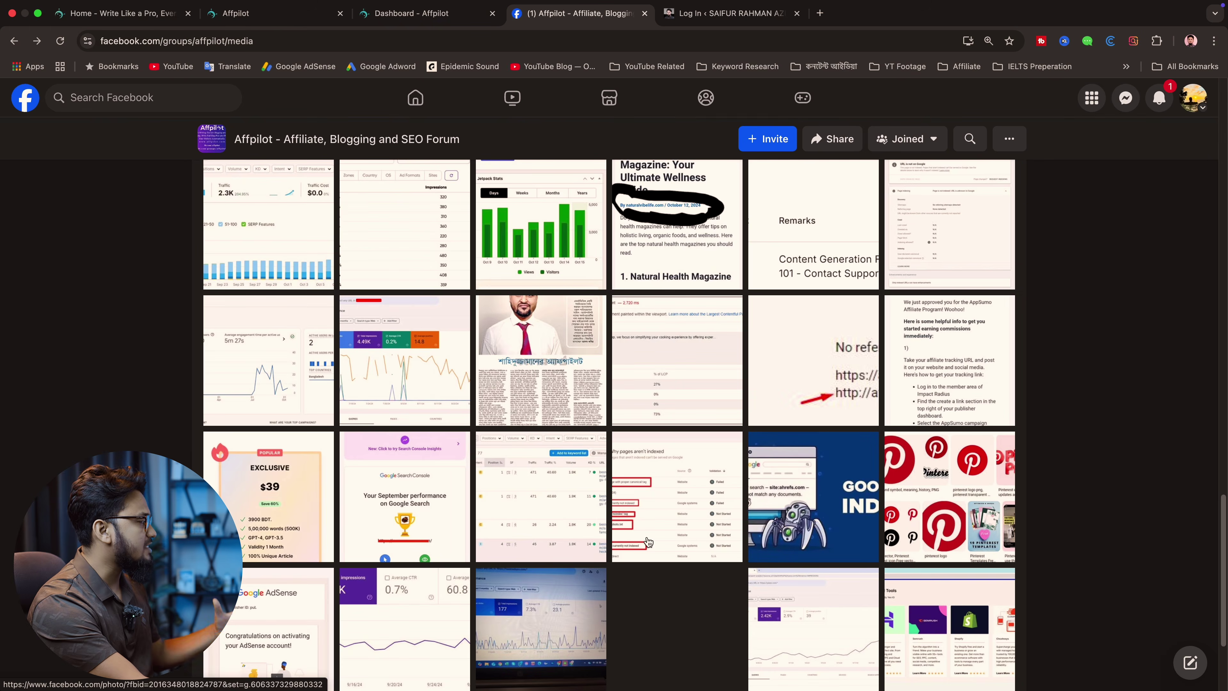
left_click(528, 403)
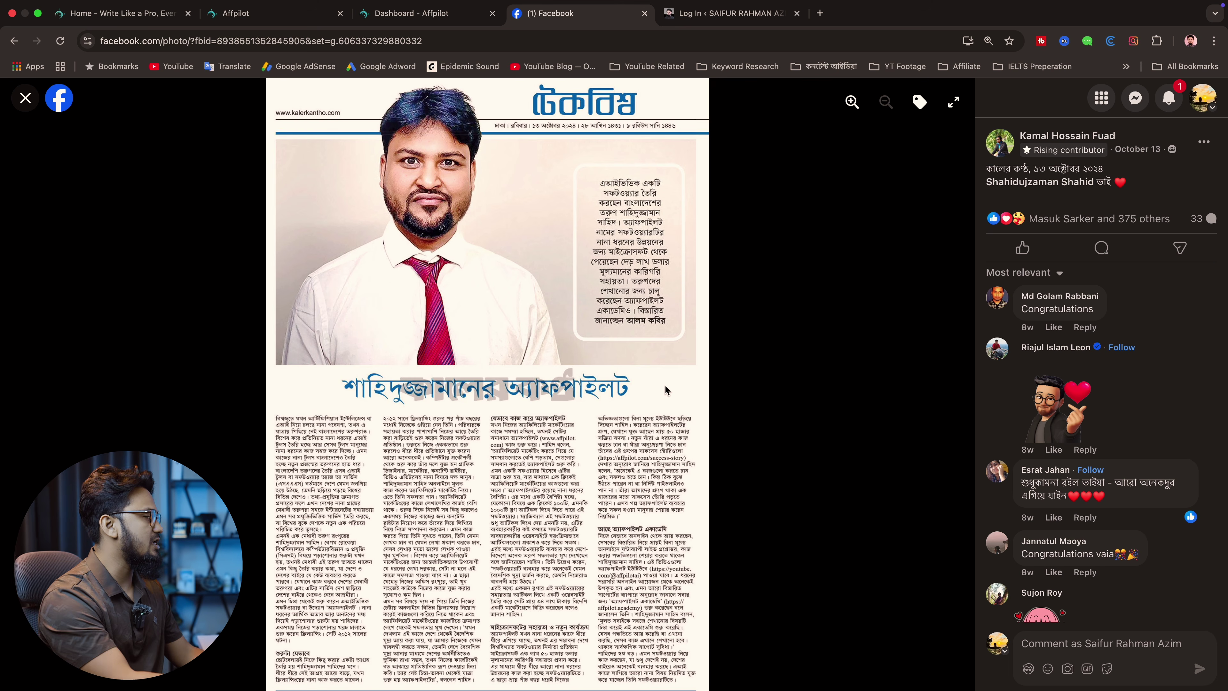
key("Escape")
scroll(757, 536, "down", 10)
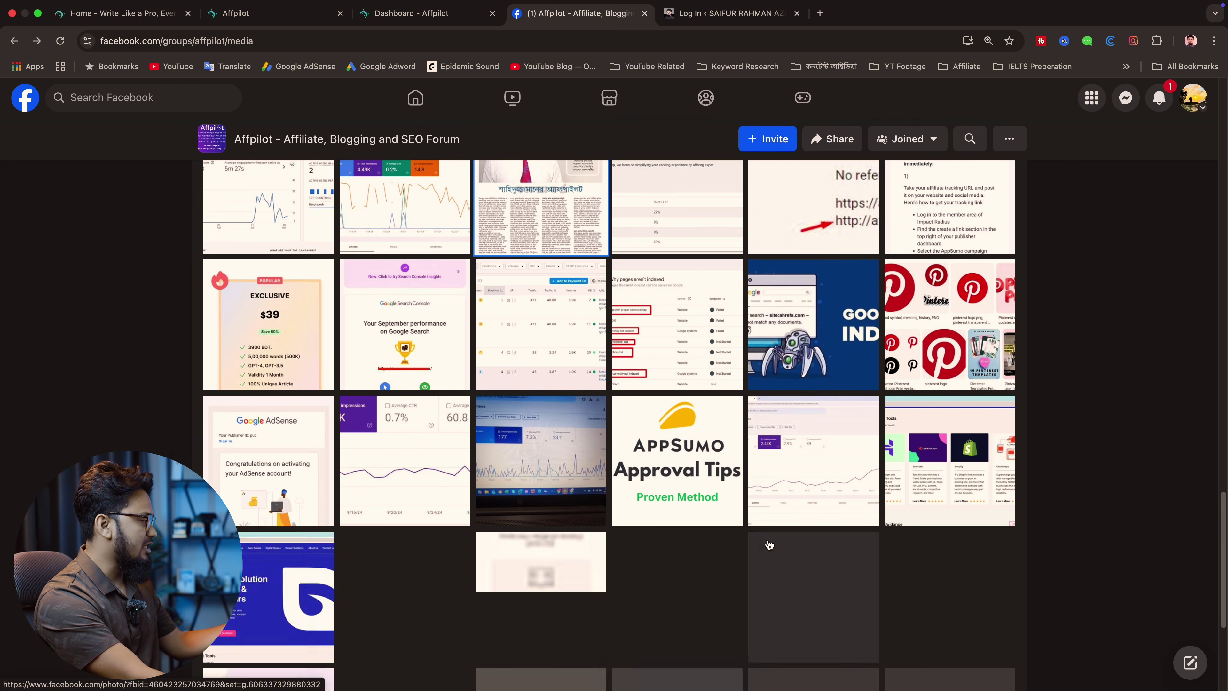
Step: Examine the Facebook group's description, privacy and history details, then look through its discussion posts
scroll(736, 518, "up", 15)
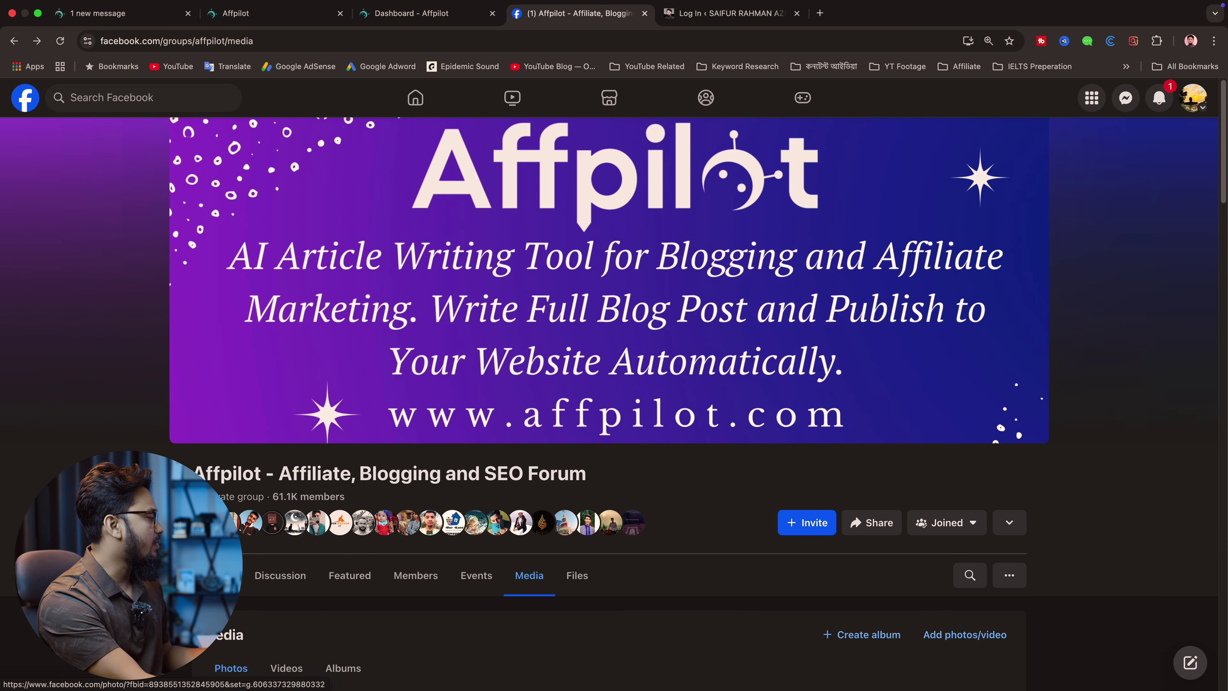
left_click(217, 575)
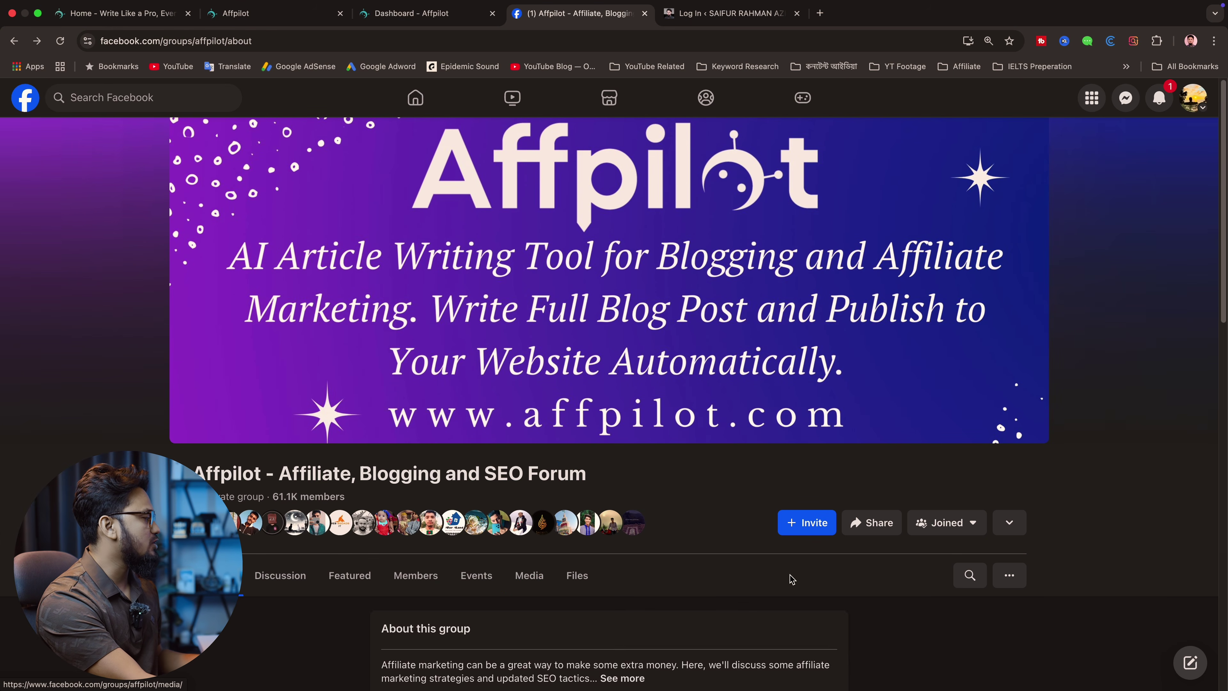
scroll(512, 478, "down", 3)
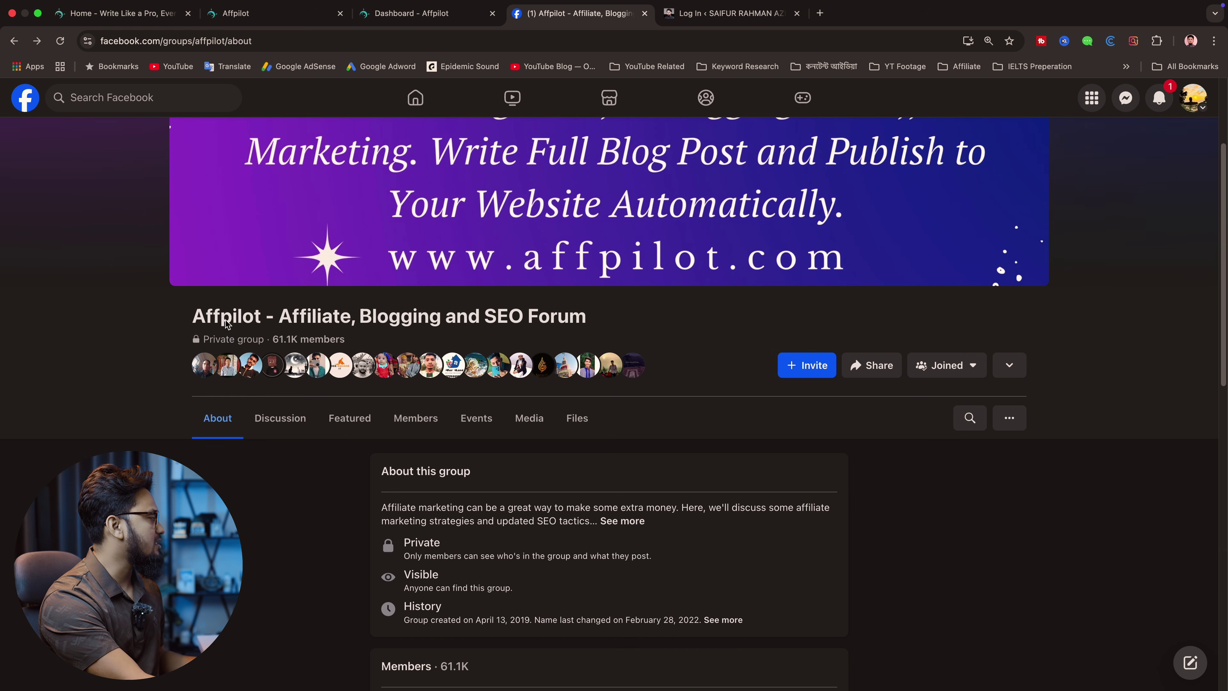
left_click(227, 319)
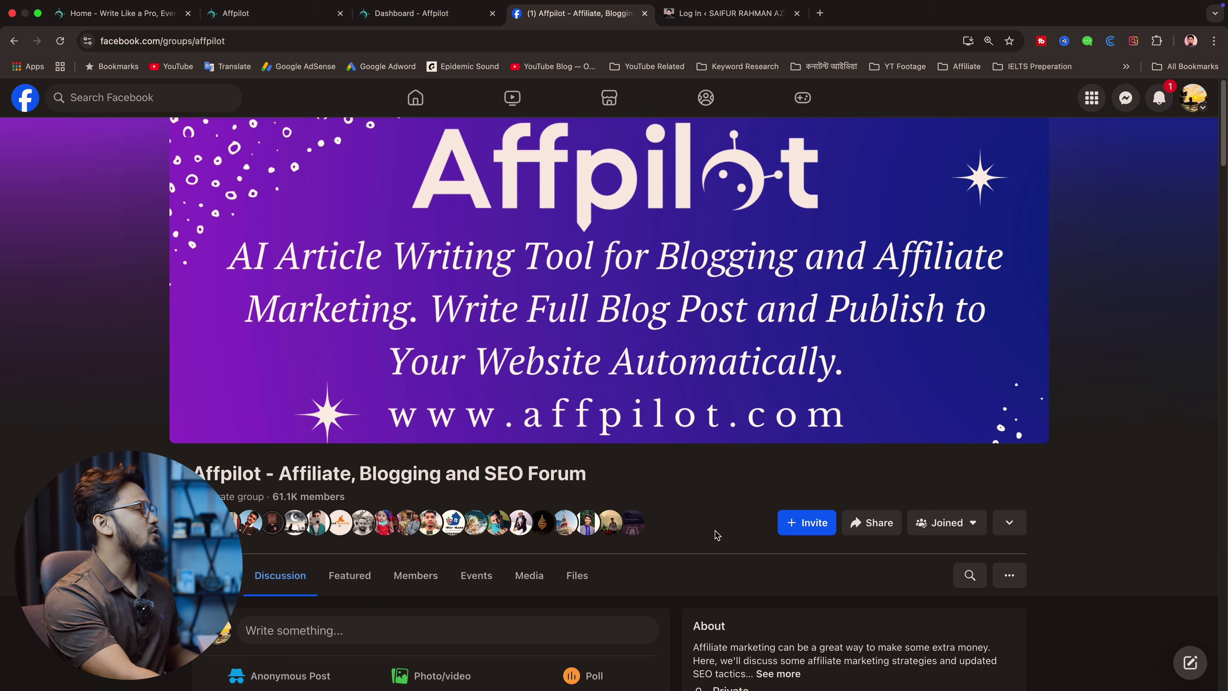
scroll(832, 357, "down", 7)
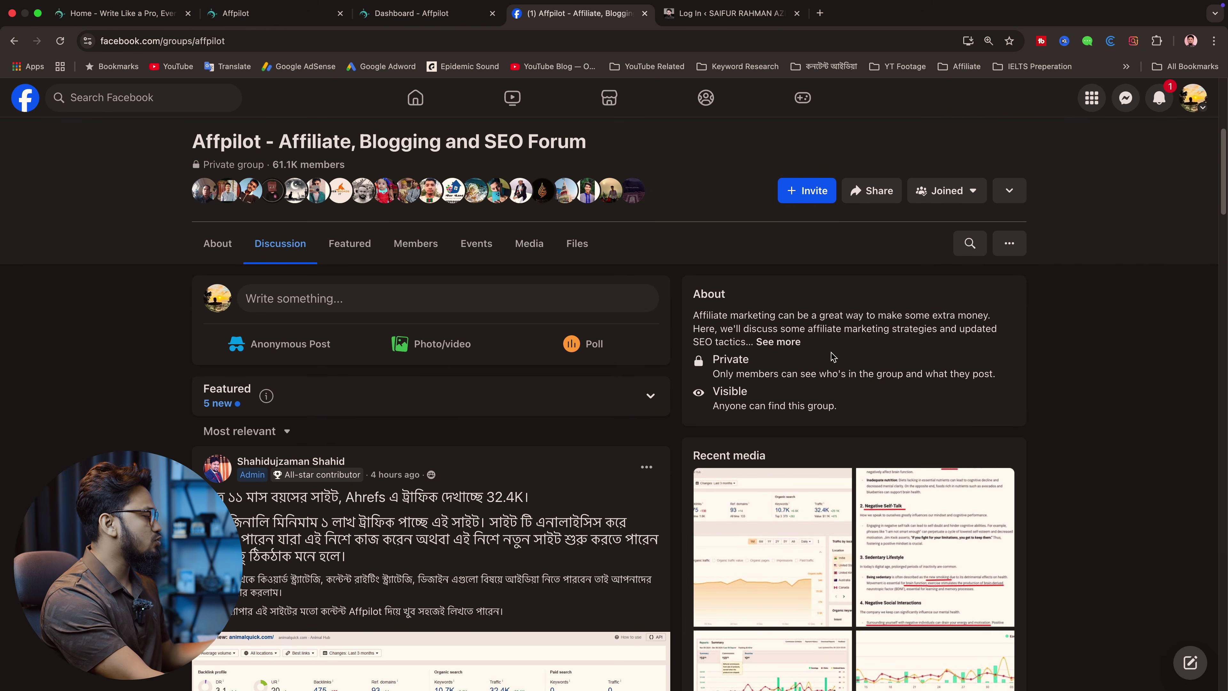
scroll(833, 357, "down", 15)
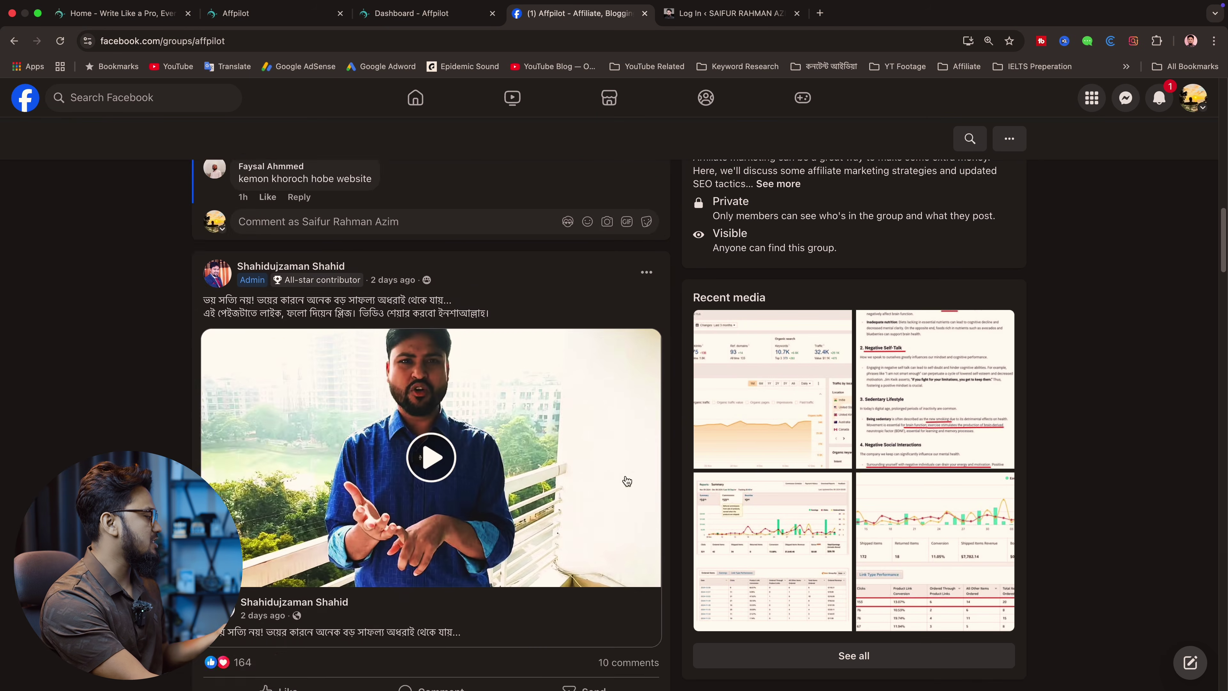
scroll(627, 481, "down", 5)
Step: Show the Affpilot account sign-up form again and switch back to the Affpilot dashboard
key("ctrl+shift+Tab")
key("ctrl+shift+Tab")
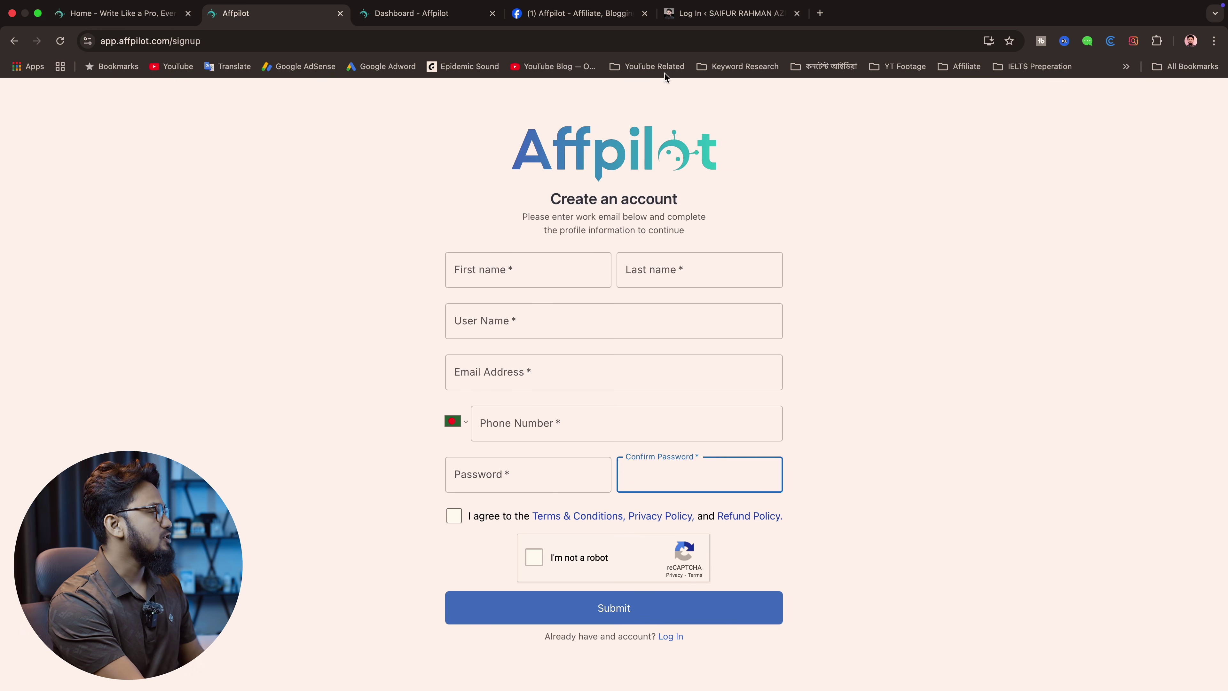
key("ctrl+Tab")
key("ctrl+Tab")
key("ctrl+shift+Tab")
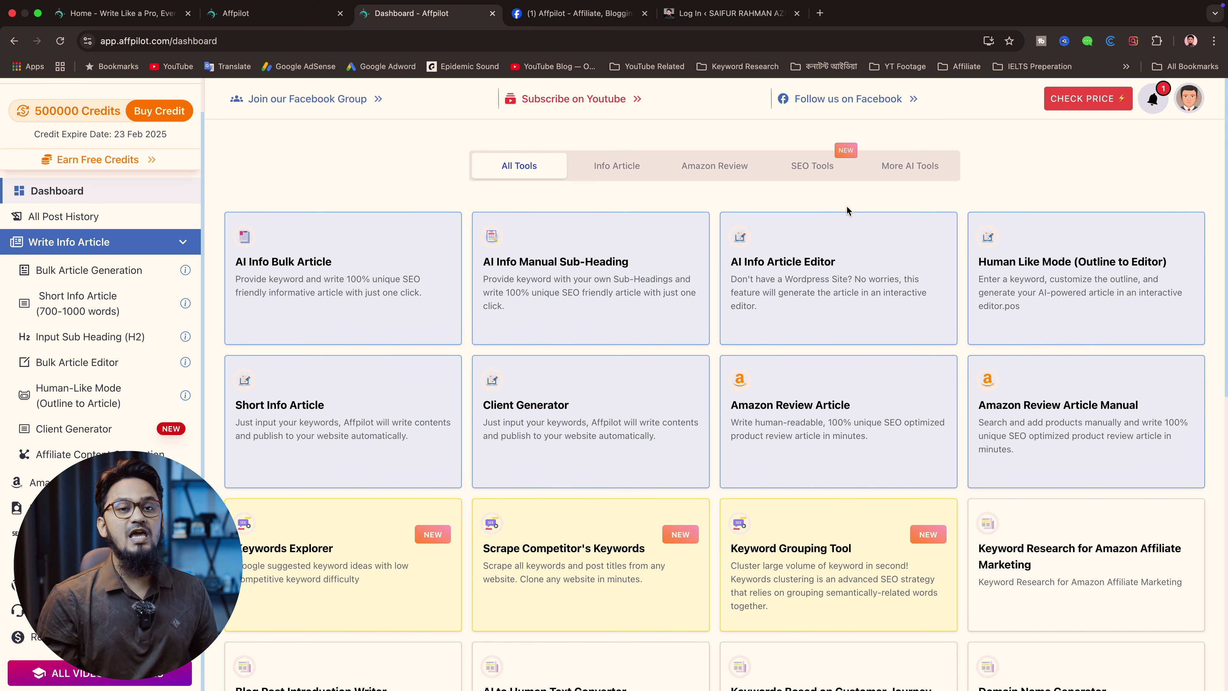